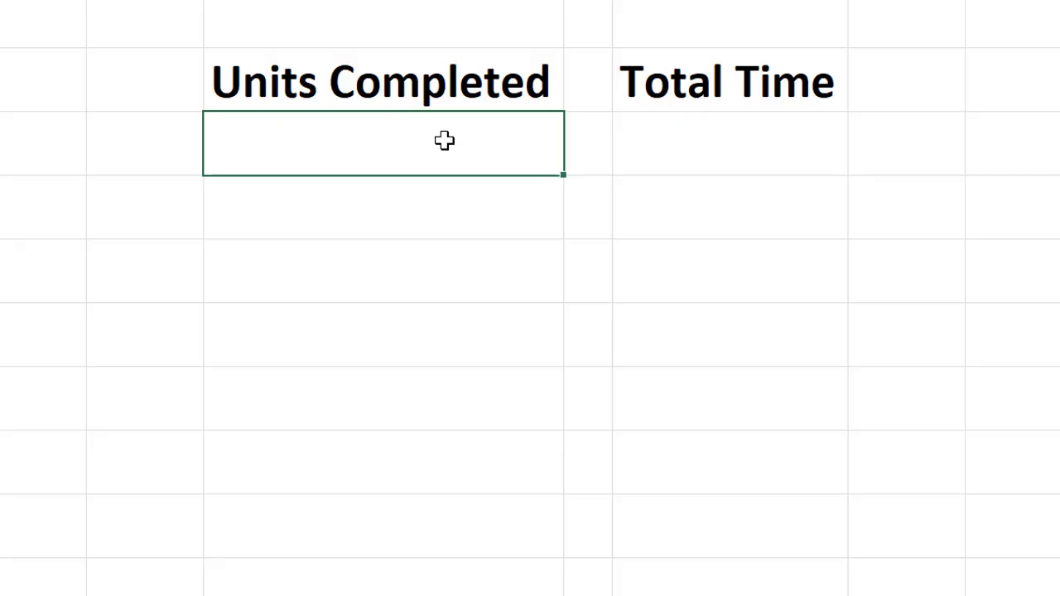
# Step: Enter units completed 1, 2, 4 and 8 against total times 100, 160, 256 and 409.6
pyautogui.write('1')
pyautogui.press('Tab')
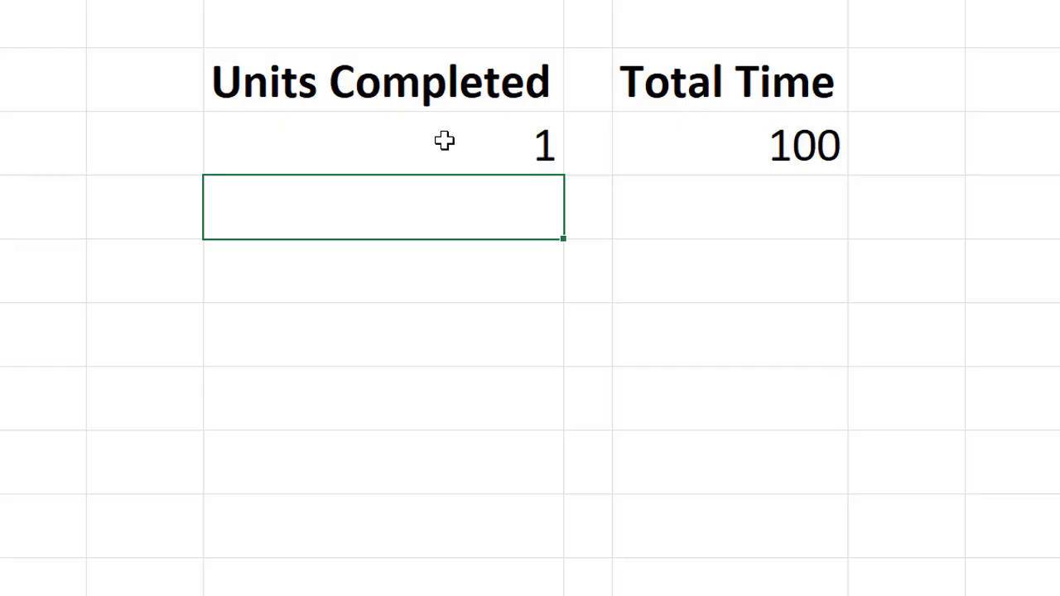
pyautogui.write('2')
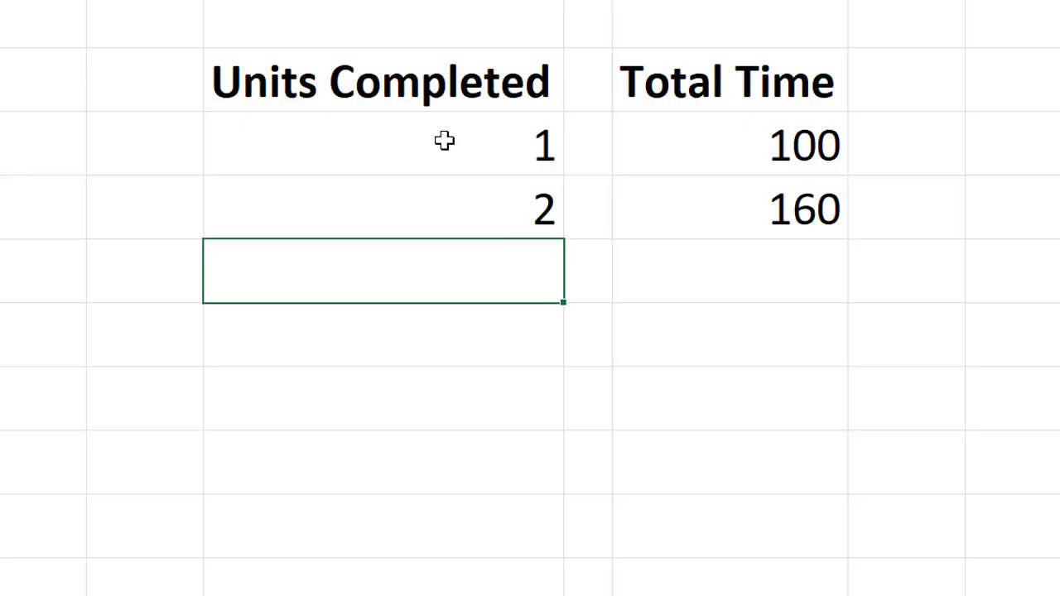
pyautogui.write('4')
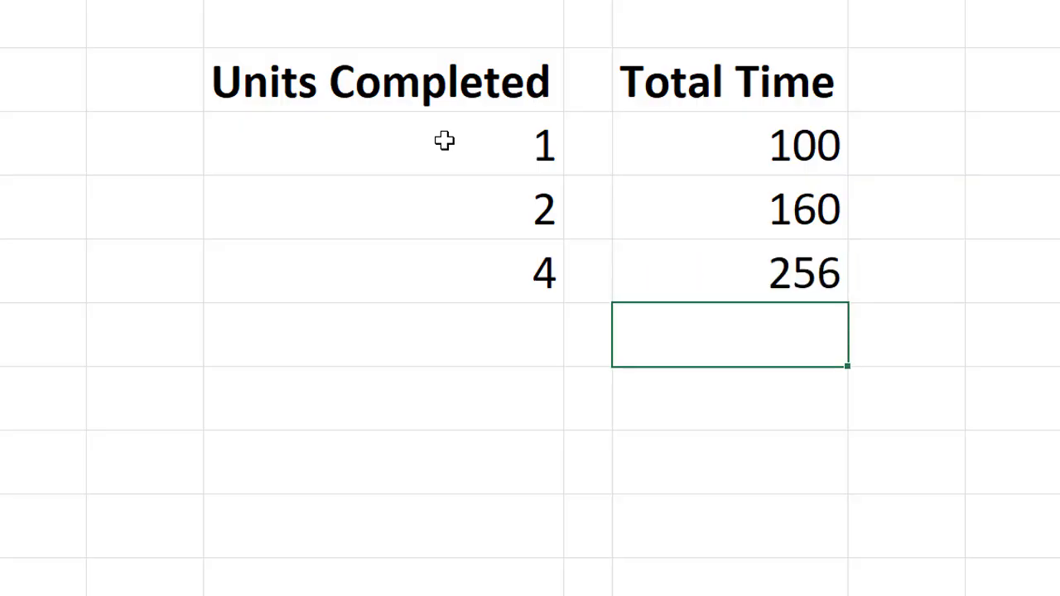
pyautogui.press('Left')
pyautogui.press('Left')
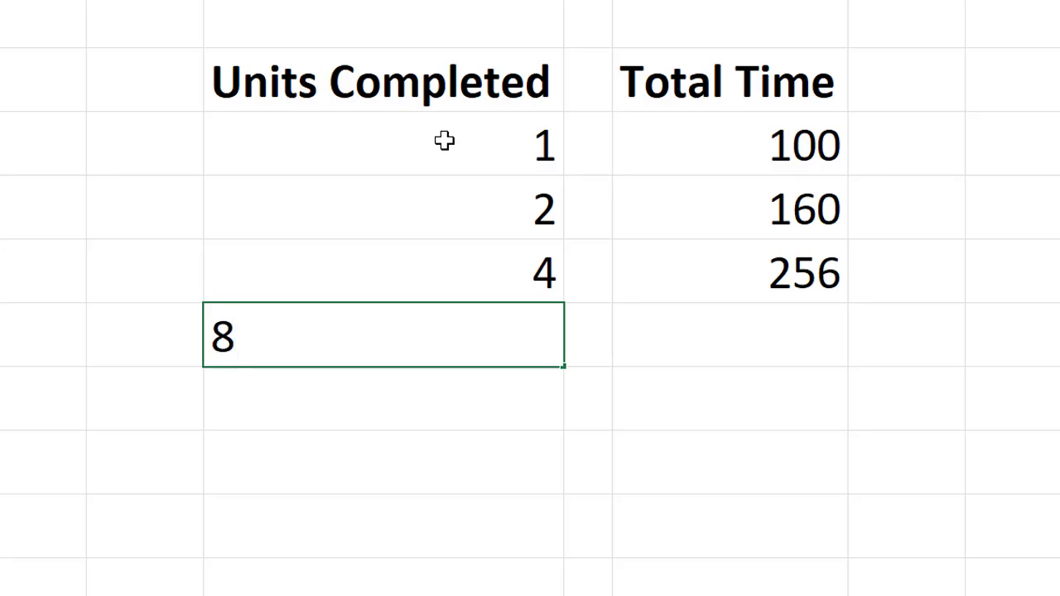
pyautogui.press('Right')
pyautogui.press('Right')
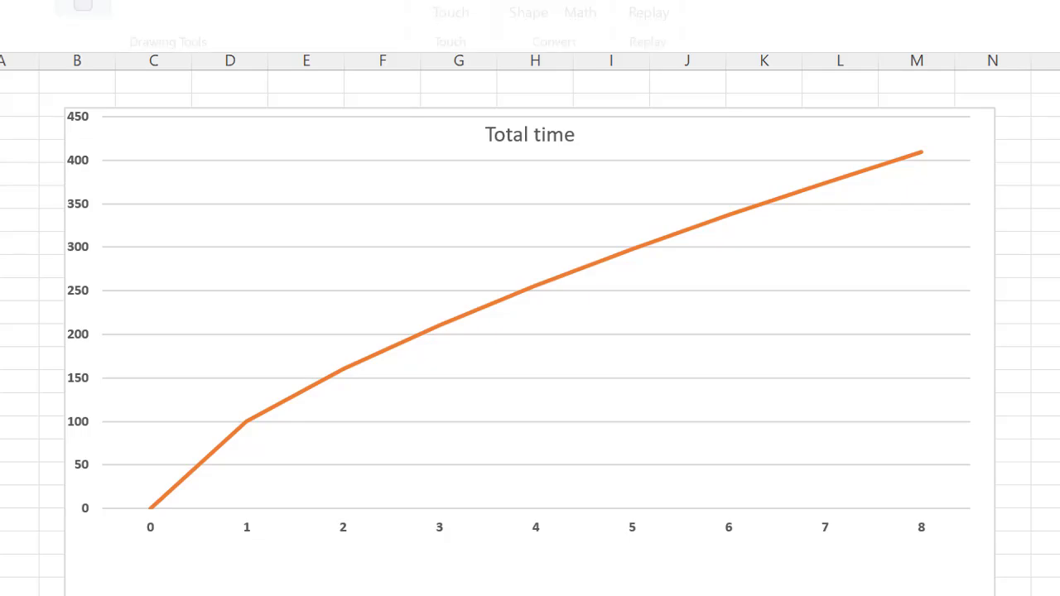
# Step: Draw a red straight line and a curve from the chart's origin up to 8 units
pyautogui.moveTo(150, 506); pyautogui.dragTo(530, 152)
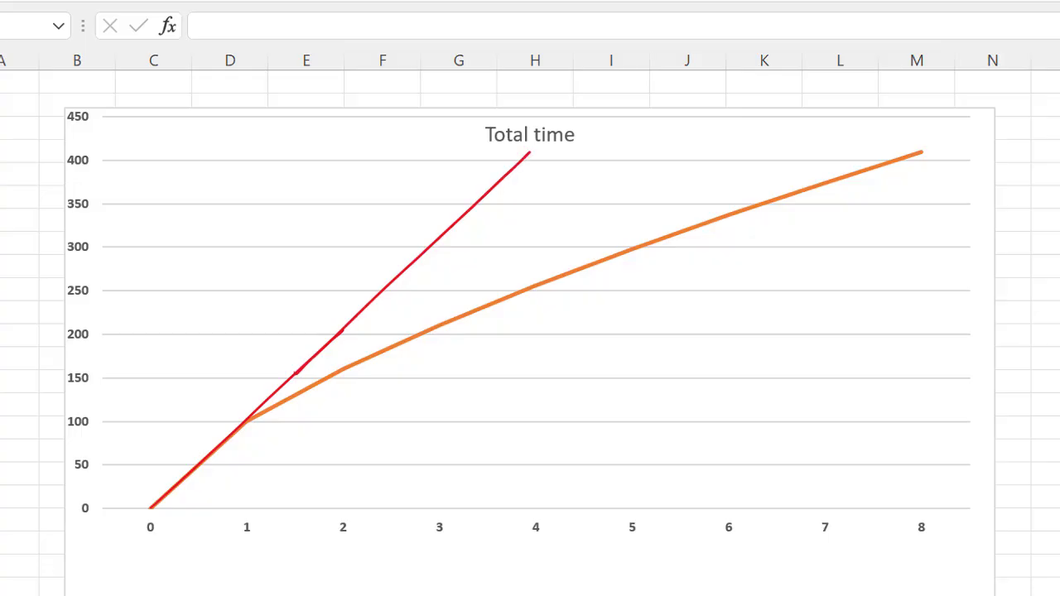
pyautogui.moveTo(178, 504)
pyautogui.mouseDown()
pyautogui.moveTo(224, 444)
pyautogui.moveTo(329, 360)
pyautogui.moveTo(445, 293)
pyautogui.moveTo(611, 226)
pyautogui.moveTo(823, 166)
pyautogui.moveTo(938, 157)
pyautogui.mouseUp()
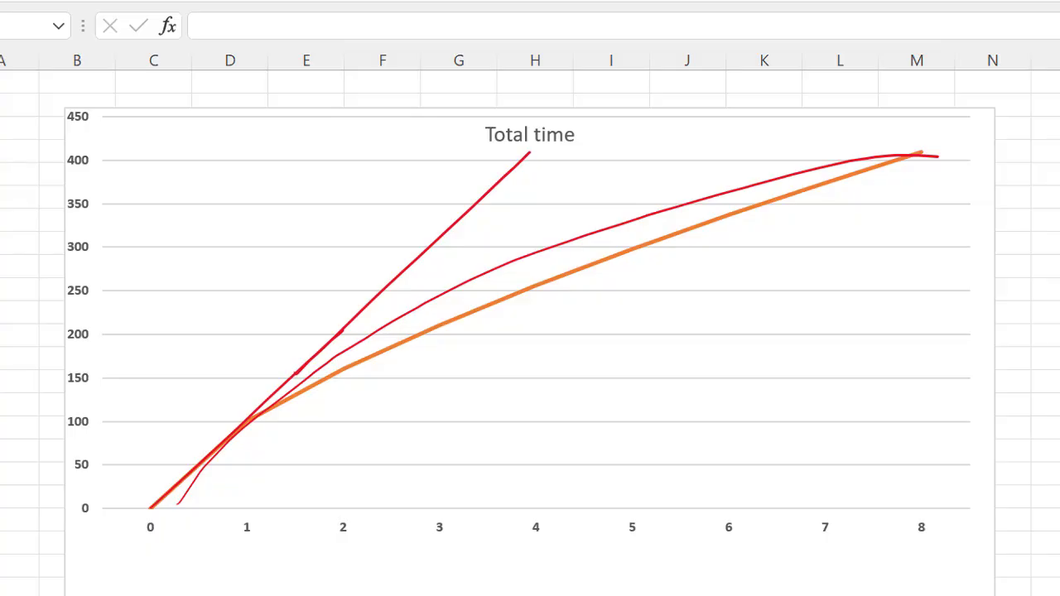
pyautogui.hotkey('alt', 'n')
pyautogui.press('Escape')
# Step: Scribble red ink over the curves around 3 to 4 units
pyautogui.hotkey('alt', 'j', 'i')
pyautogui.click(123, 17)
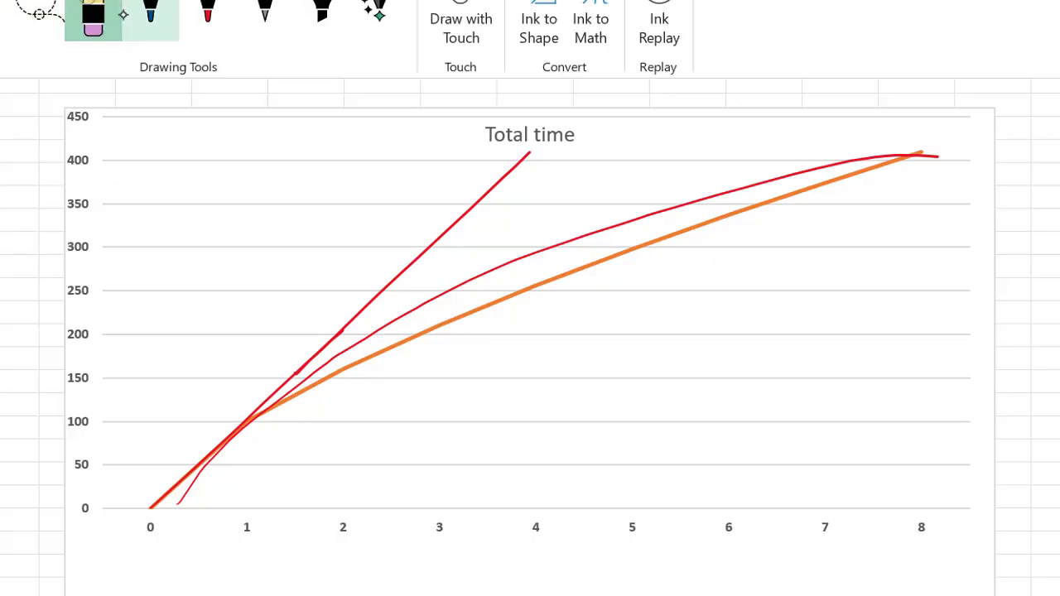
pyautogui.moveTo(464, 248); pyautogui.dragTo(506, 310)
pyautogui.hotkey('alt', 'n')
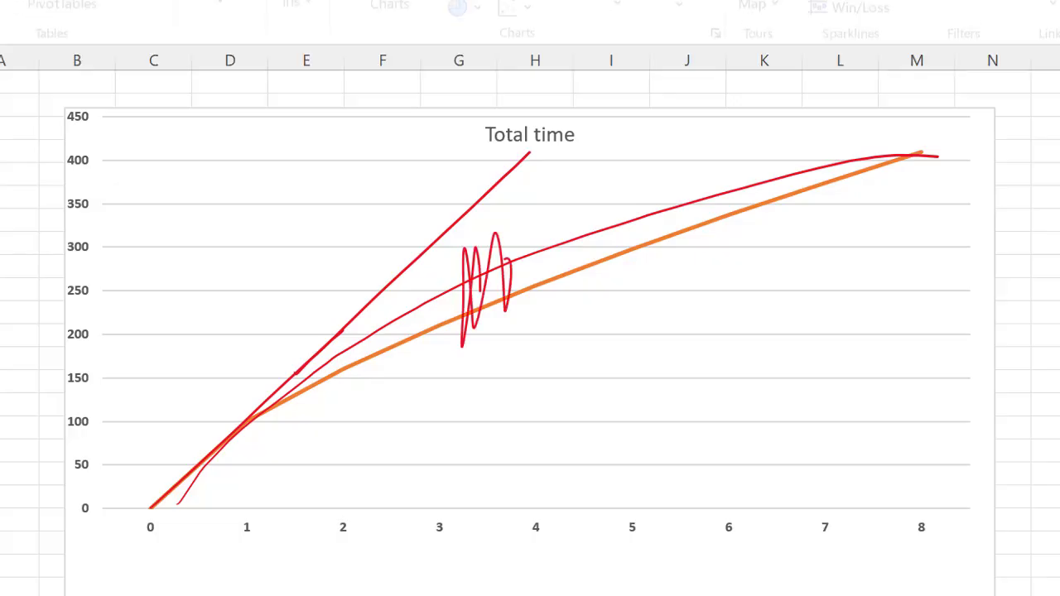
pyautogui.hotkey('alt', 'j', 'i')
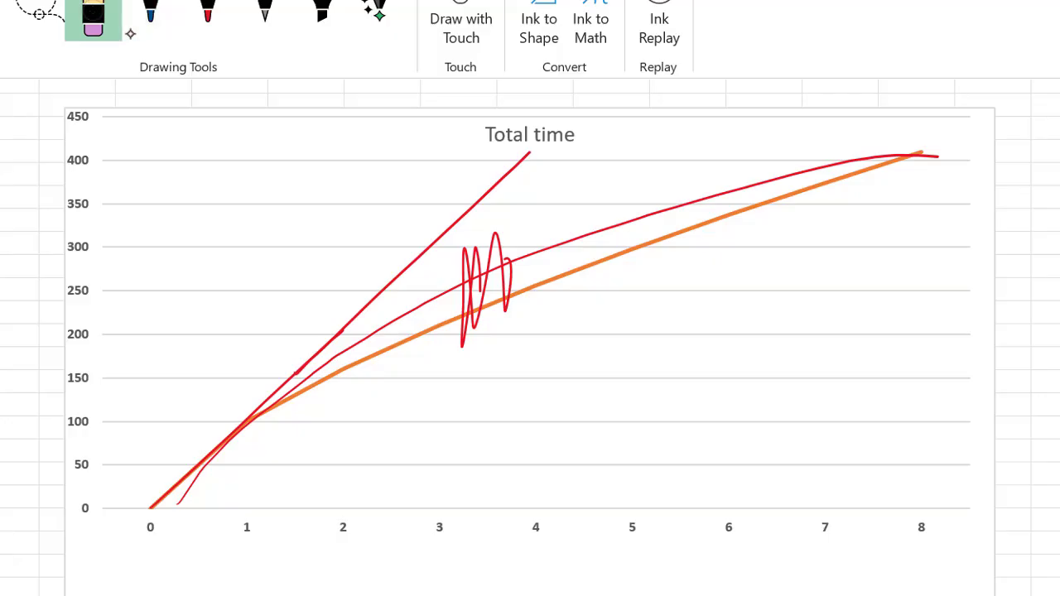
# Step: Undo the red ink sketches on the Total time chart
pyautogui.hotkey('ctrl', 'z')
pyautogui.hotkey('ctrl', 'z')
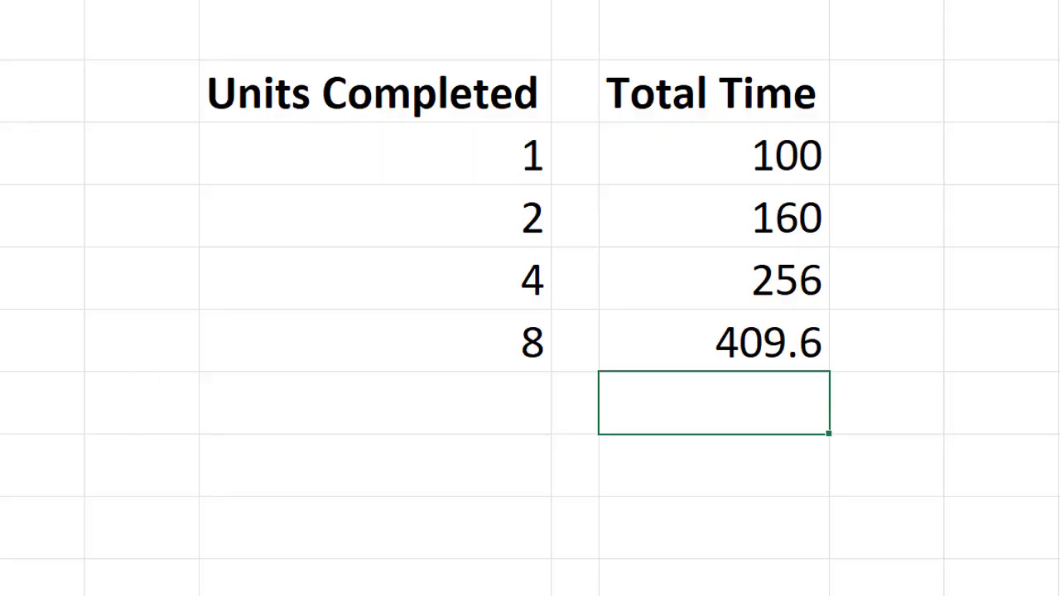
# Step: Widen the middle column and add the header 'Avg time / unit'
pyautogui.moveTo(599, 1); pyautogui.dragTo(804, 2)
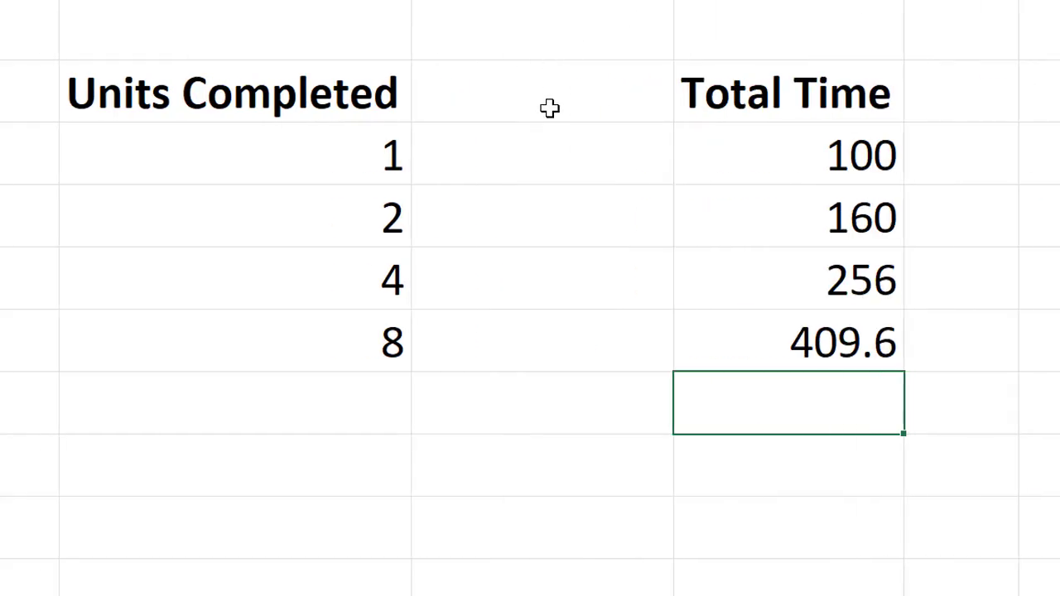
pyautogui.click(546, 98)
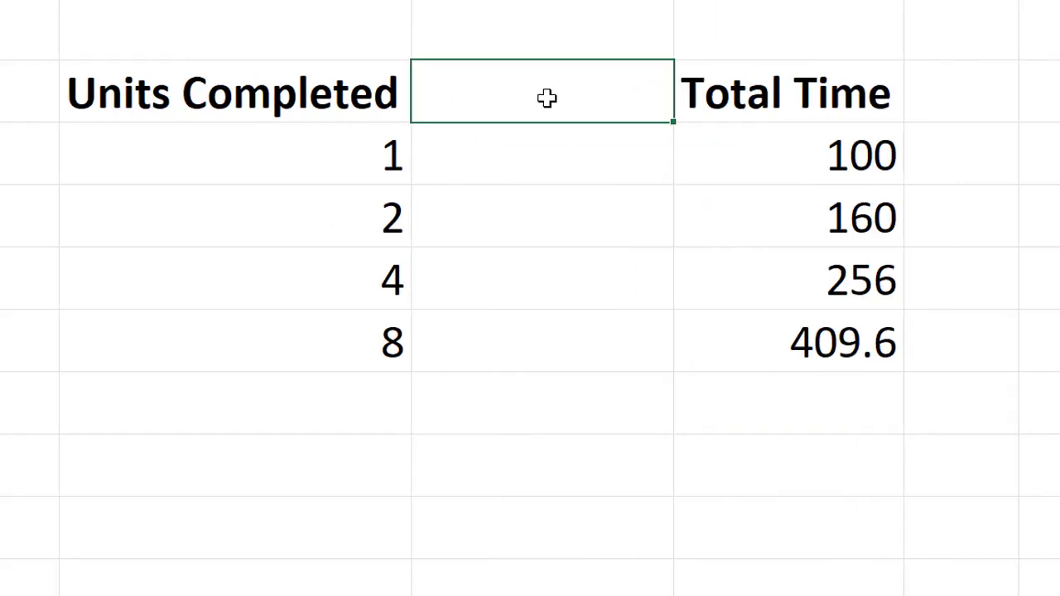
pyautogui.write('Avg t')
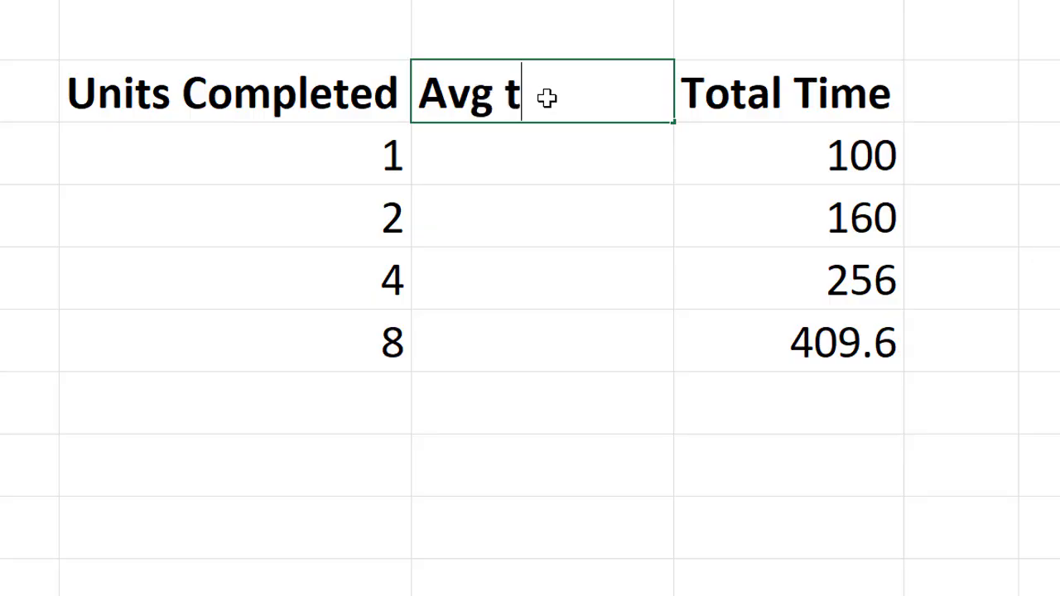
pyautogui.write('ime / ')
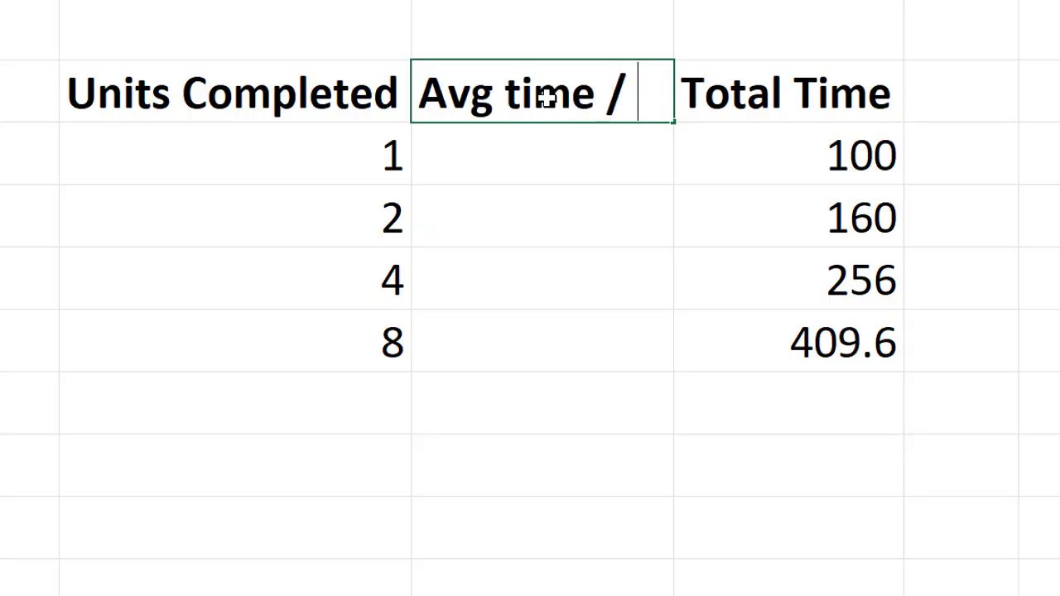
pyautogui.write('unit')
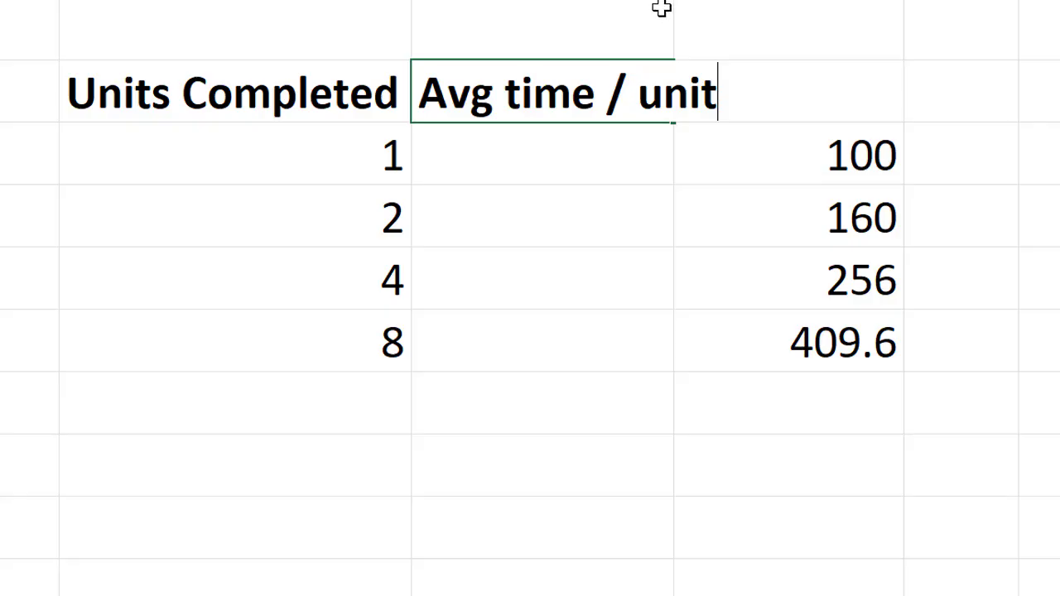
pyautogui.press('Return')
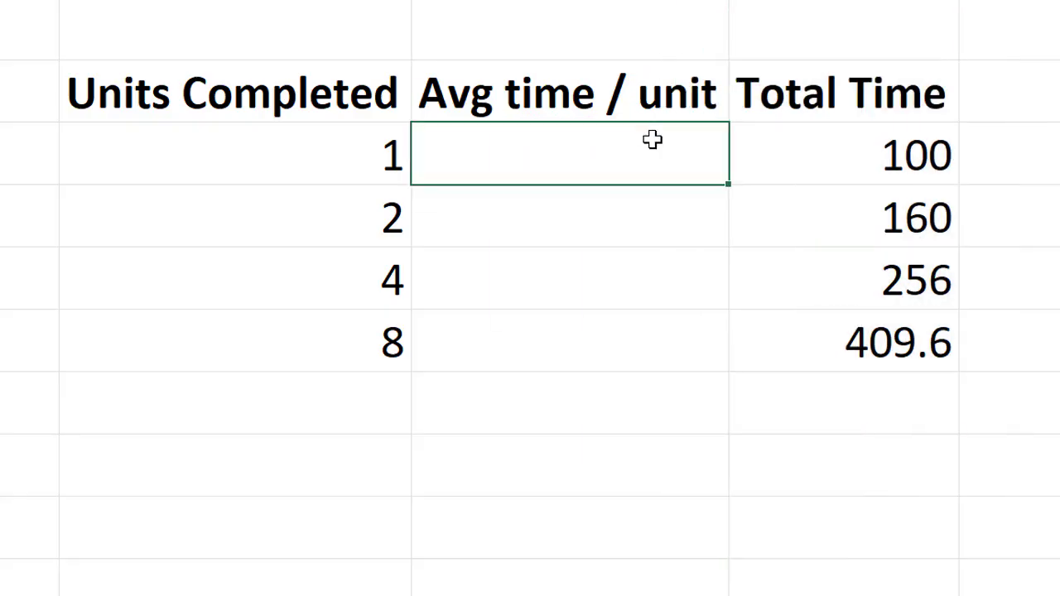
# Step: Enter the formula =G4/E4 to get the first average time of 100
pyautogui.write('=')
pyautogui.click(856, 150)
pyautogui.write('/')
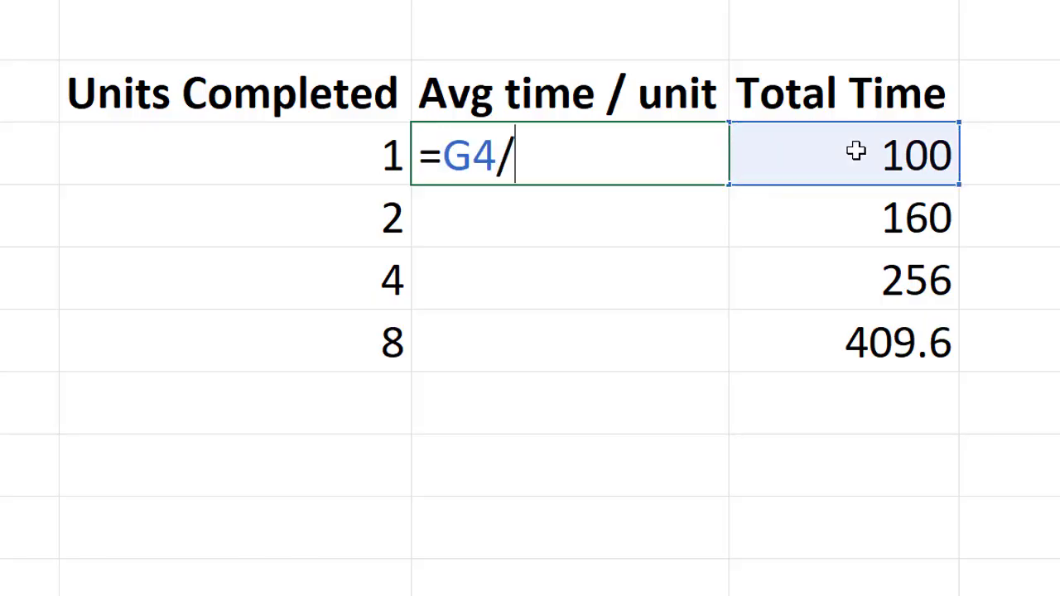
pyautogui.click(395, 152)
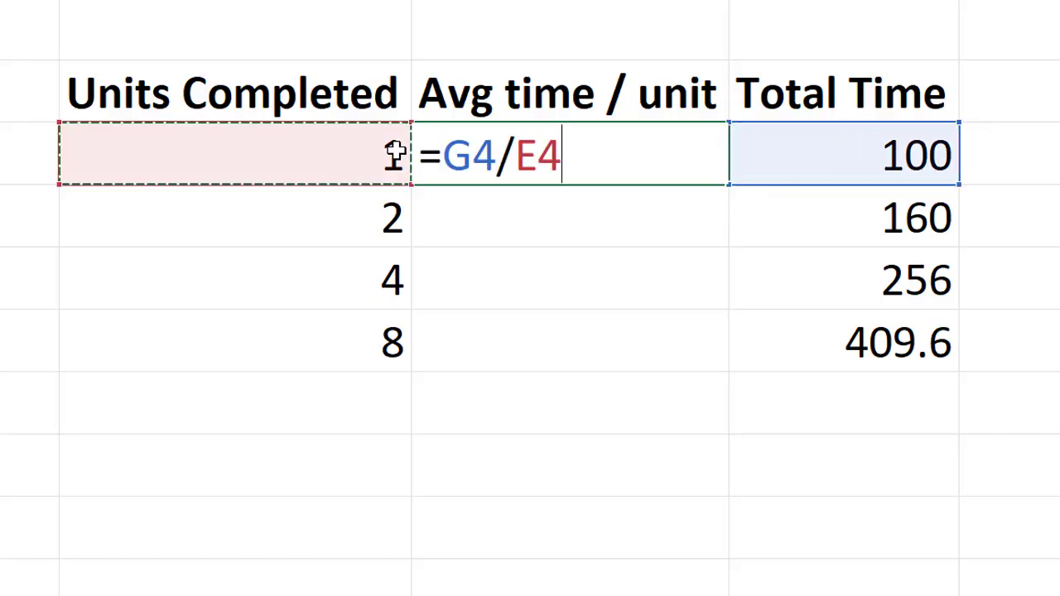
pyautogui.press('Return')
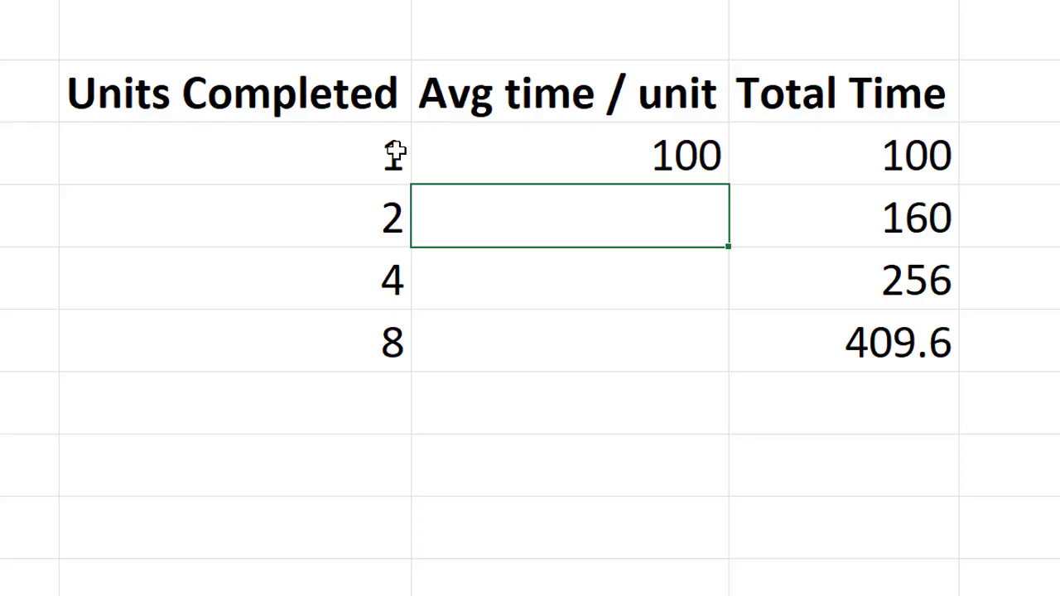
# Step: Copy the average-time formula down beside 2 units, giving 80
pyautogui.press('Up')
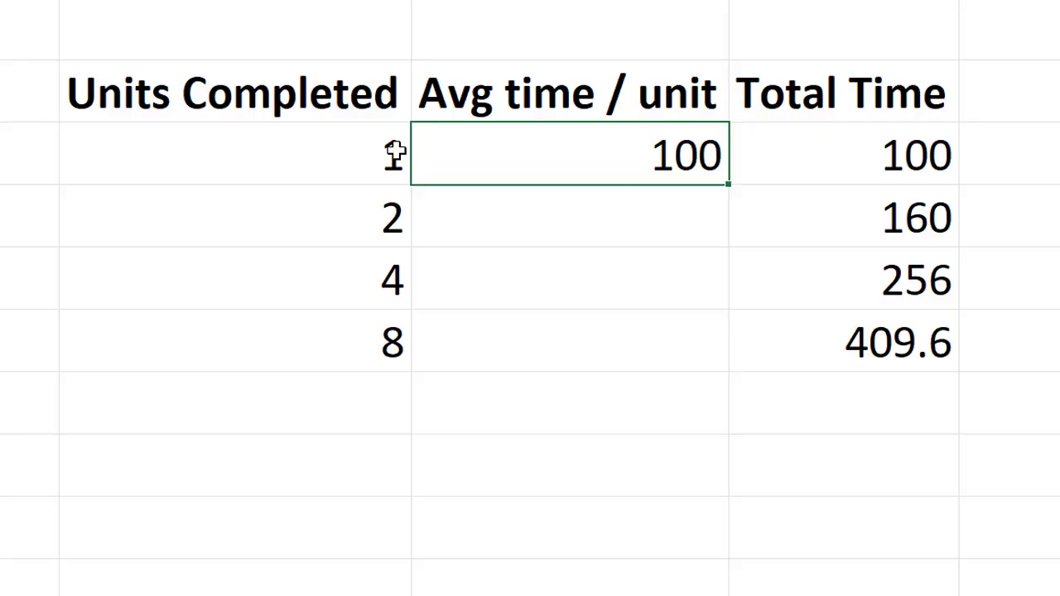
pyautogui.hotkey('ctrl', 'c')
pyautogui.press('Down')
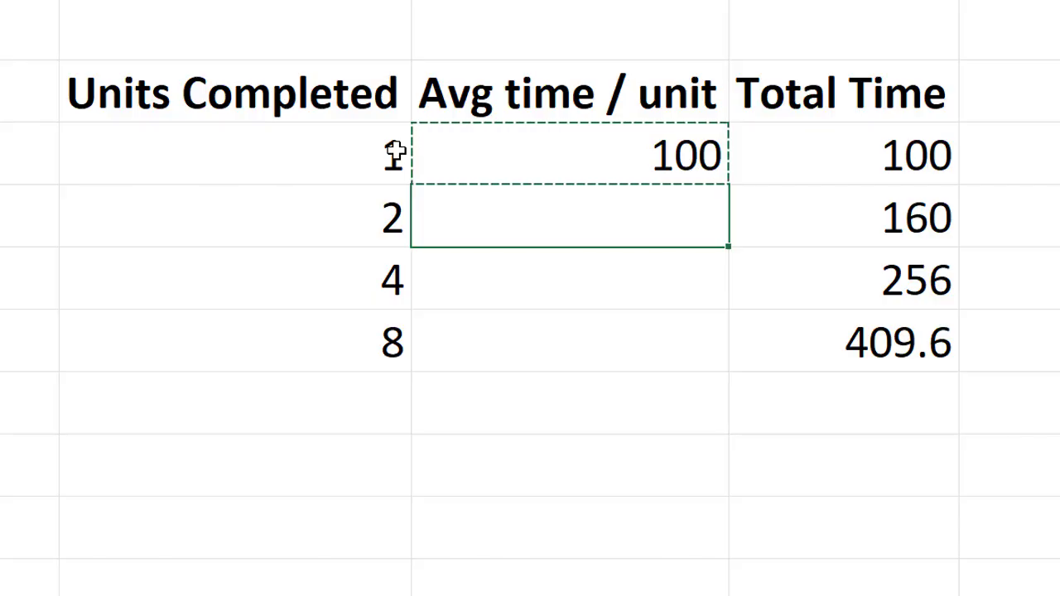
pyautogui.write('80')
pyautogui.hotkey('ctrl', 'Return')
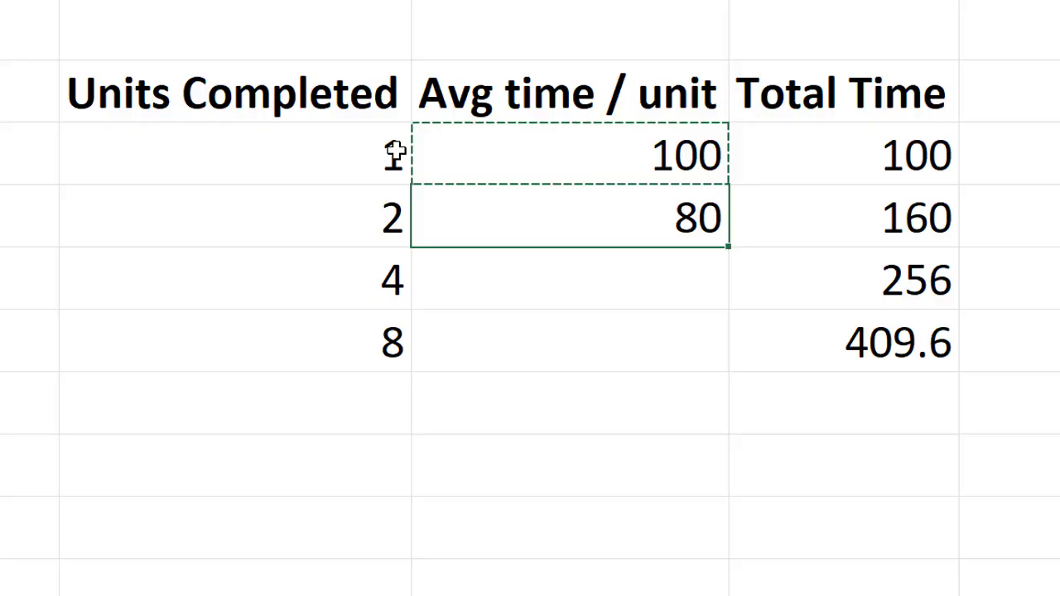
pyautogui.press('Down')
pyautogui.press('Up')
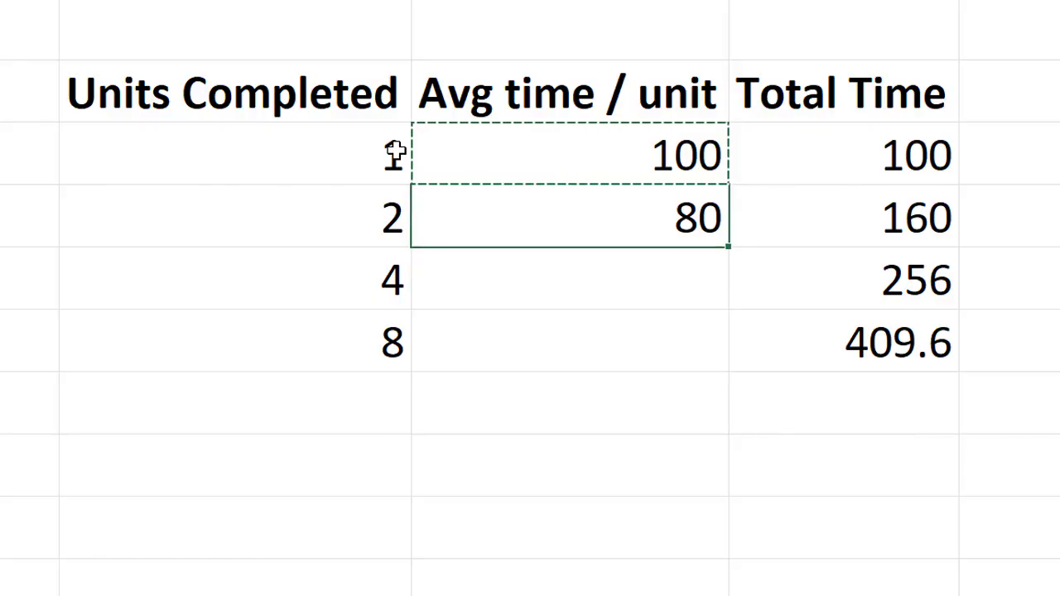
# Step: Copy the formula beside 4 and 8 units, giving 64 and 51.2
pyautogui.hotkey('ctrl', 'c')
pyautogui.press('Down')
pyautogui.hotkey('ctrl', 'v')
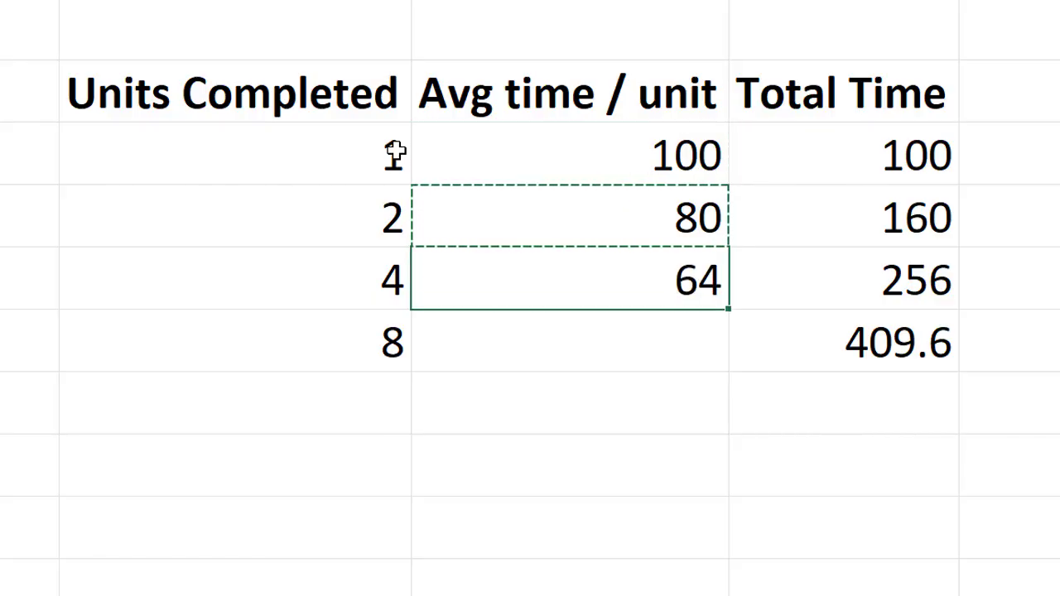
pyautogui.press('Down')
pyautogui.press('Up')
pyautogui.hotkey('ctrl', 'c')
pyautogui.press('Down')
pyautogui.hotkey('ctrl', 'v')
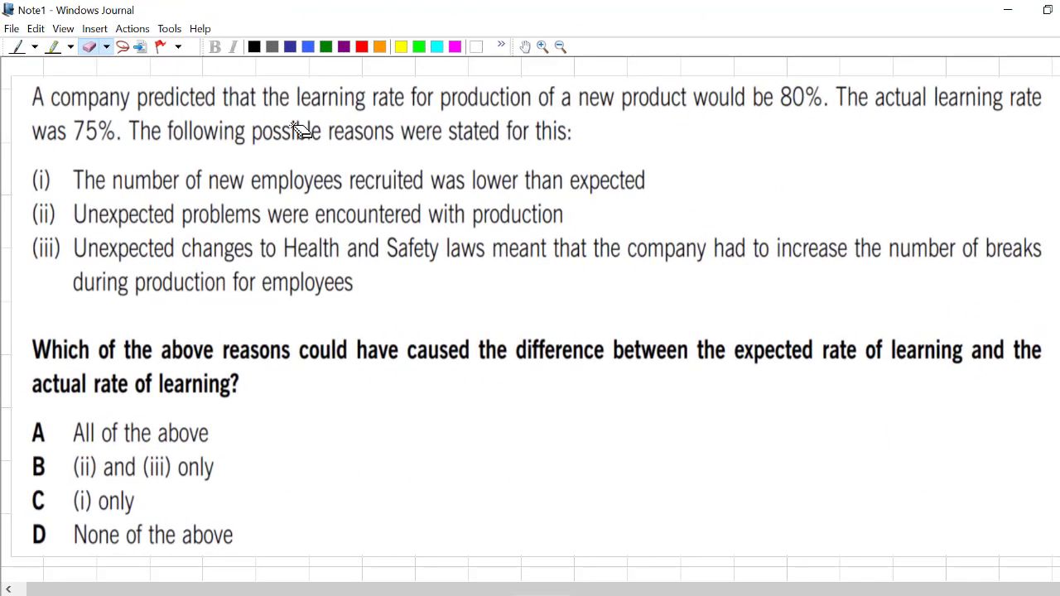
# Step: Highlight the predicted 80% and actual 75% learning rates in yellow, then resume the dark blue pen
pyautogui.click(53, 46)
pyautogui.click(401, 46)
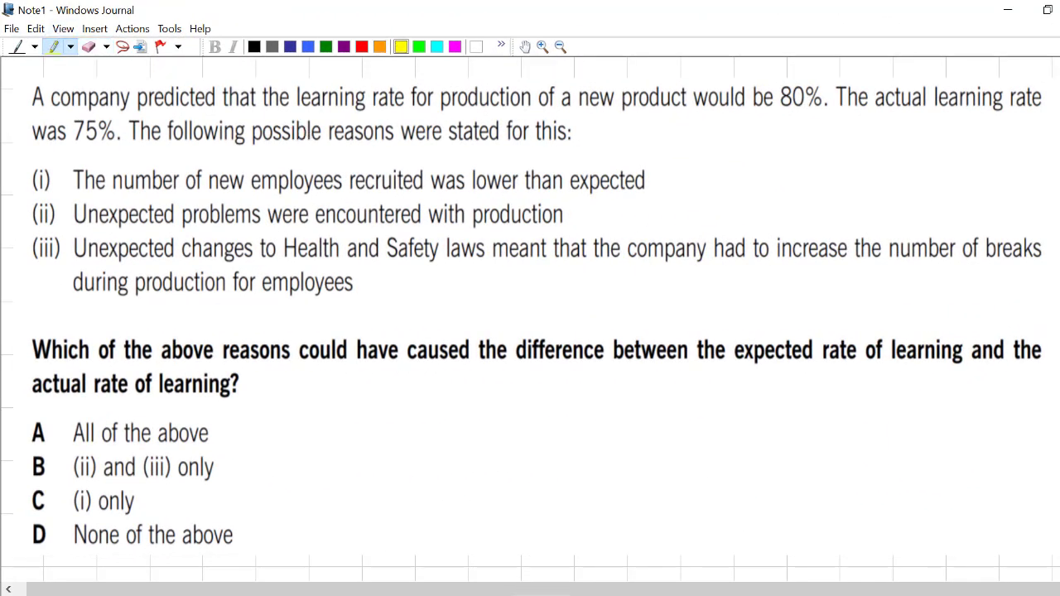
pyautogui.moveTo(51, 96); pyautogui.dragTo(827, 98)
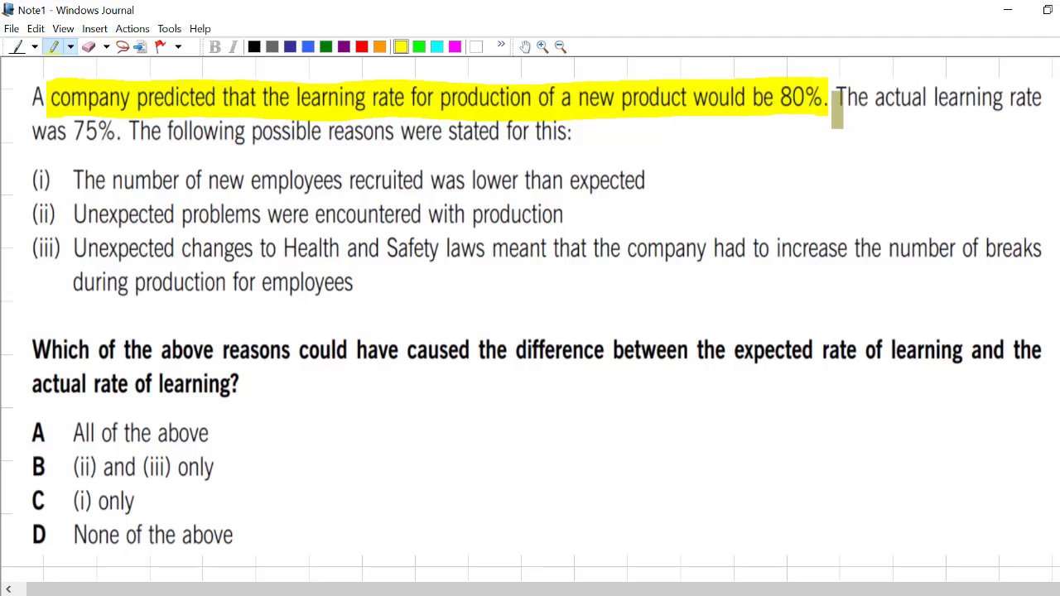
pyautogui.moveTo(35, 131); pyautogui.dragTo(113, 131)
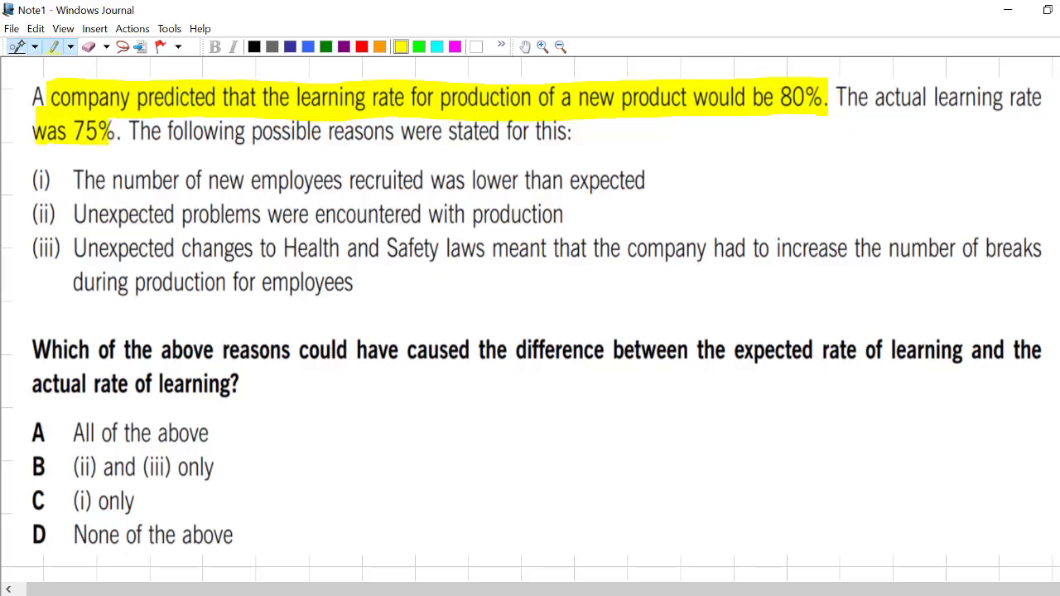
pyautogui.click(16, 46)
pyautogui.click(289, 46)
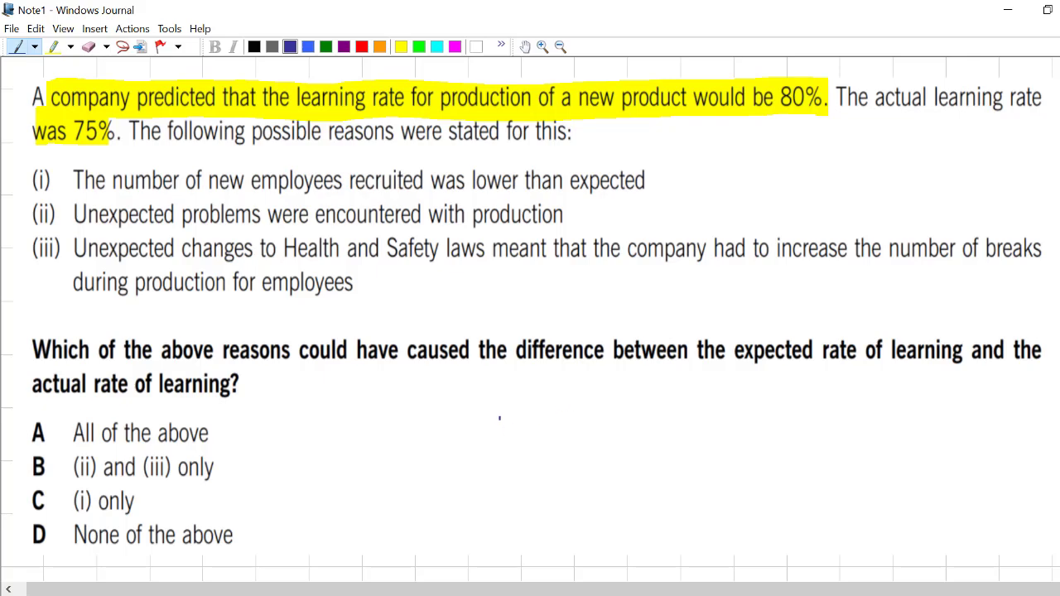
# Step: Write an AVG T table showing 100 for unit 1 and 80 for unit 2
pyautogui.moveTo(498, 407); pyautogui.dragTo(498, 432)
pyautogui.moveTo(575, 393)
pyautogui.mouseDown()
pyautogui.moveTo(608, 374)
pyautogui.moveTo(623, 405)
pyautogui.moveTo(615, 394)
pyautogui.mouseUp()
pyautogui.moveTo(649, 374)
pyautogui.mouseDown()
pyautogui.moveTo(659, 396)
pyautogui.moveTo(677, 374)
pyautogui.mouseUp()
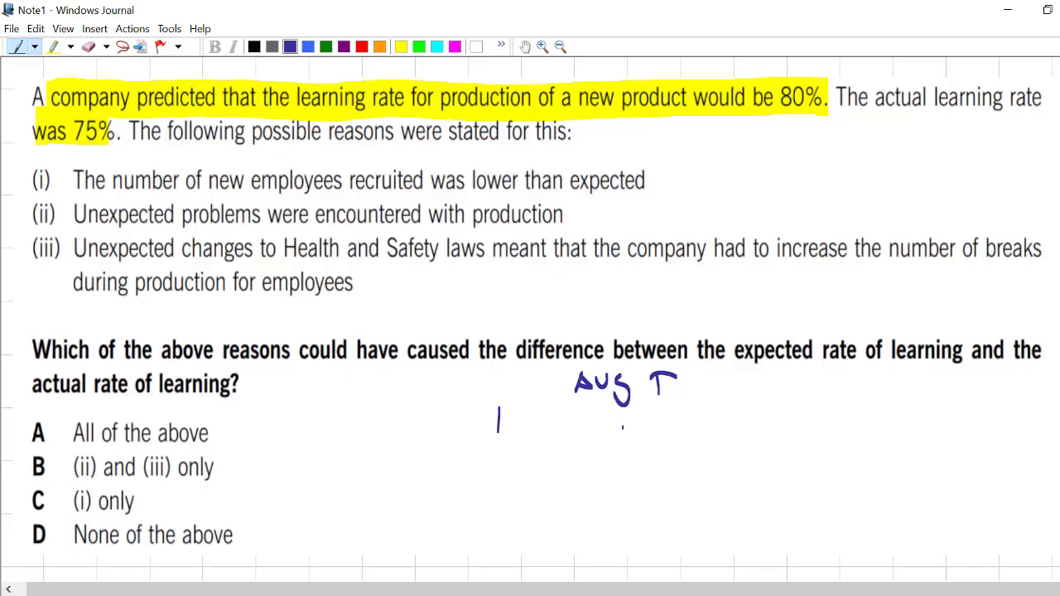
pyautogui.moveTo(598, 413)
pyautogui.mouseDown()
pyautogui.moveTo(598, 434)
pyautogui.moveTo(617, 416)
pyautogui.moveTo(649, 416)
pyautogui.mouseUp()
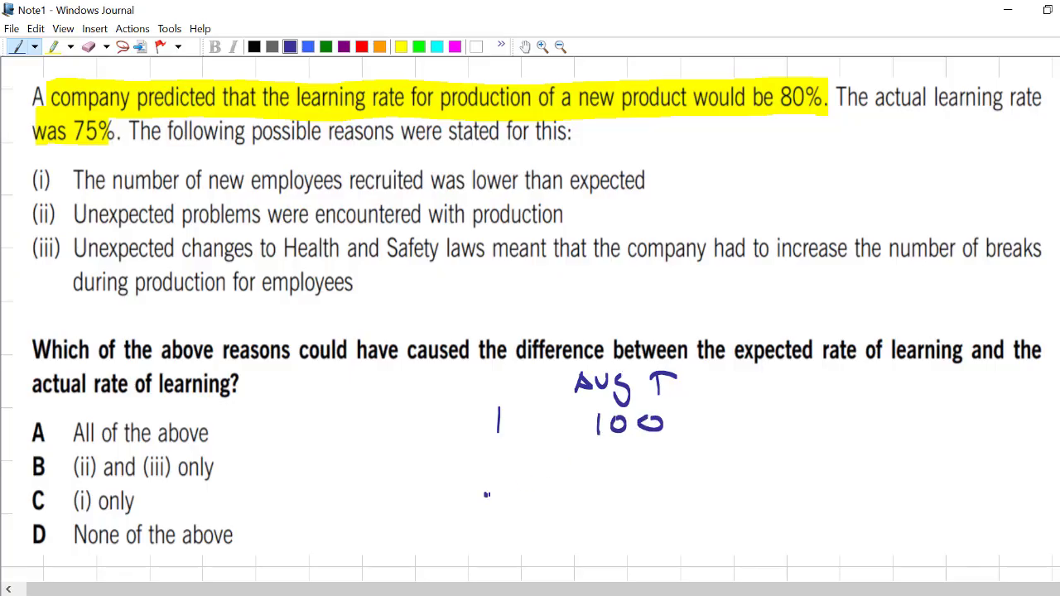
pyautogui.moveTo(487, 494); pyautogui.dragTo(514, 510)
pyautogui.moveTo(615, 480); pyautogui.dragTo(659, 478)
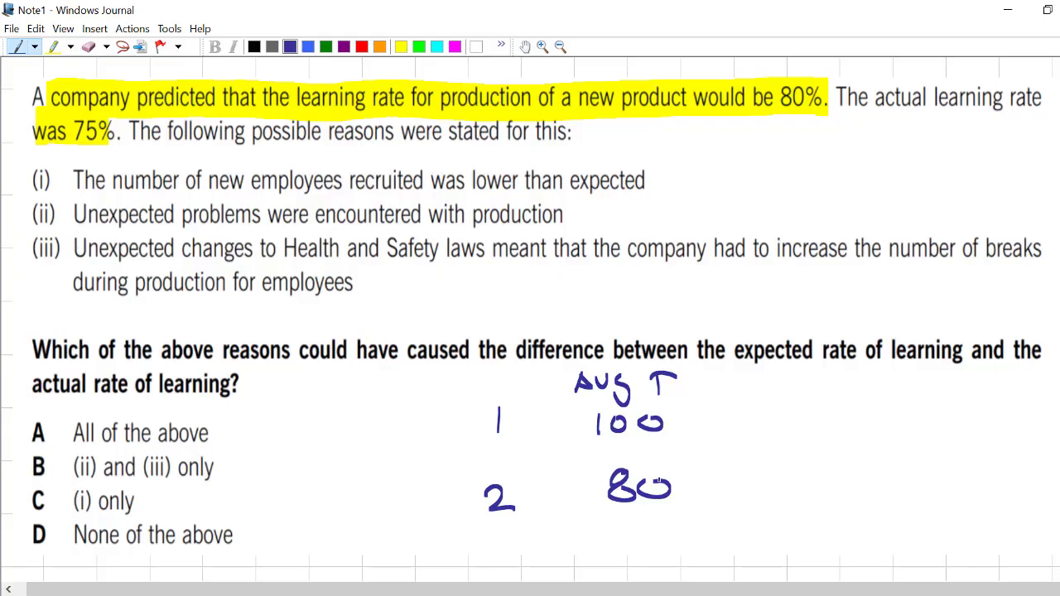
# Step: In light blue, cross out the 80, write 75 beside it and draw a smiley
pyautogui.click(306, 47)
pyautogui.moveTo(611, 510); pyautogui.dragTo(664, 460)
pyautogui.moveTo(613, 500)
pyautogui.mouseDown()
pyautogui.moveTo(663, 479)
pyautogui.moveTo(710, 506)
pyautogui.mouseUp()
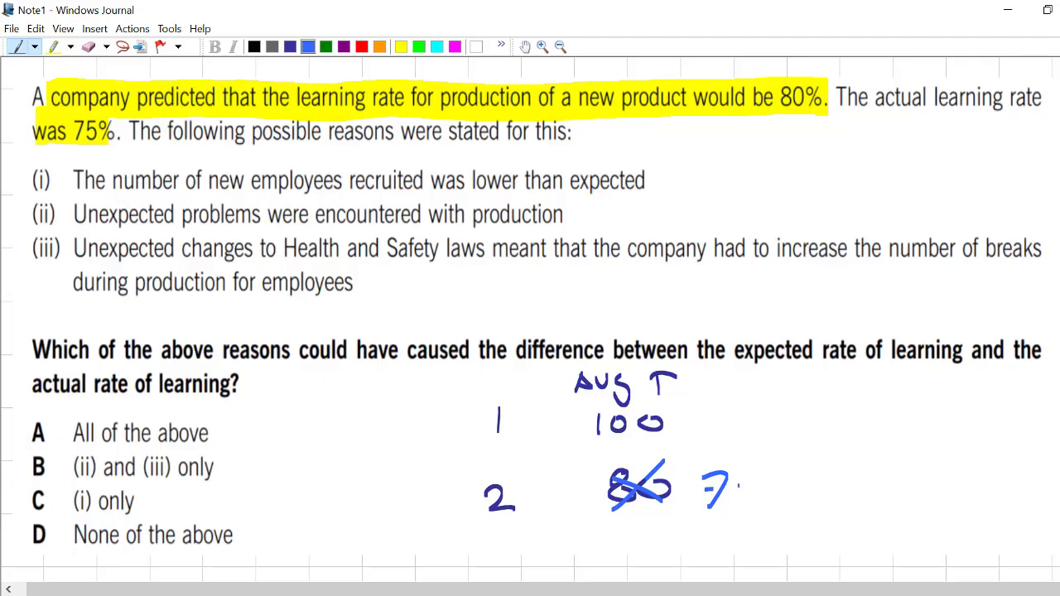
pyautogui.moveTo(744, 475); pyautogui.dragTo(736, 501)
pyautogui.moveTo(740, 470); pyautogui.dragTo(780, 467)
pyautogui.moveTo(841, 449)
pyautogui.mouseDown()
pyautogui.moveTo(861, 452)
pyautogui.moveTo(861, 478)
pyautogui.mouseUp()
pyautogui.moveTo(845, 467); pyautogui.dragTo(845, 476)
pyautogui.moveTo(833, 496)
pyautogui.mouseDown()
pyautogui.moveTo(845, 508)
pyautogui.moveTo(861, 496)
pyautogui.mouseUp()
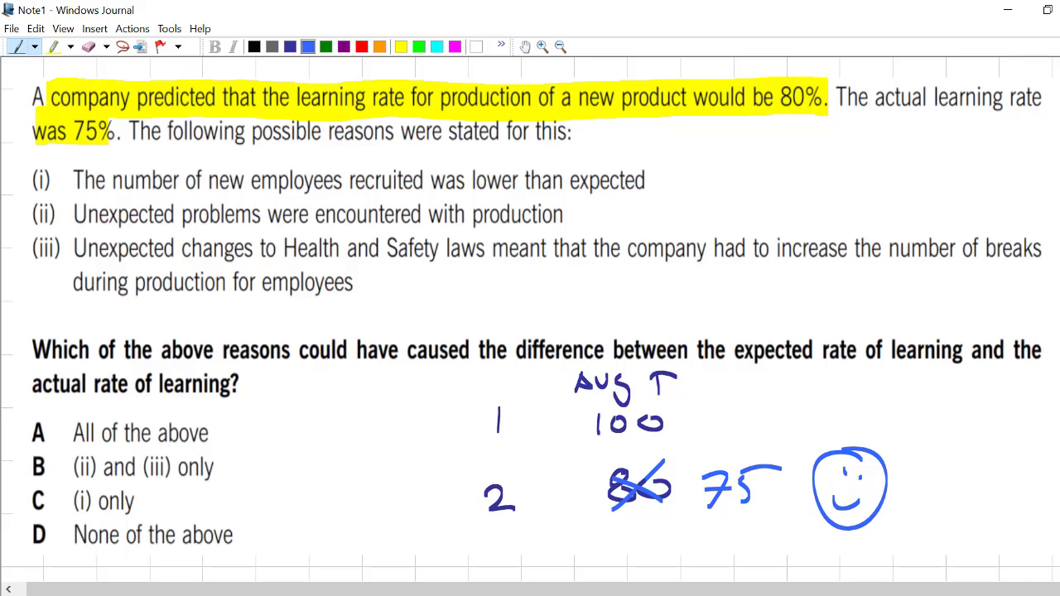
# Step: Loop the three listed reasons and strike through reasons (ii) and (iii)
pyautogui.moveTo(602, 149)
pyautogui.mouseDown()
pyautogui.moveTo(258, 145)
pyautogui.moveTo(35, 166)
pyautogui.moveTo(153, 321)
pyautogui.moveTo(732, 327)
pyautogui.moveTo(1049, 255)
pyautogui.moveTo(826, 166)
pyautogui.moveTo(536, 143)
pyautogui.mouseUp()
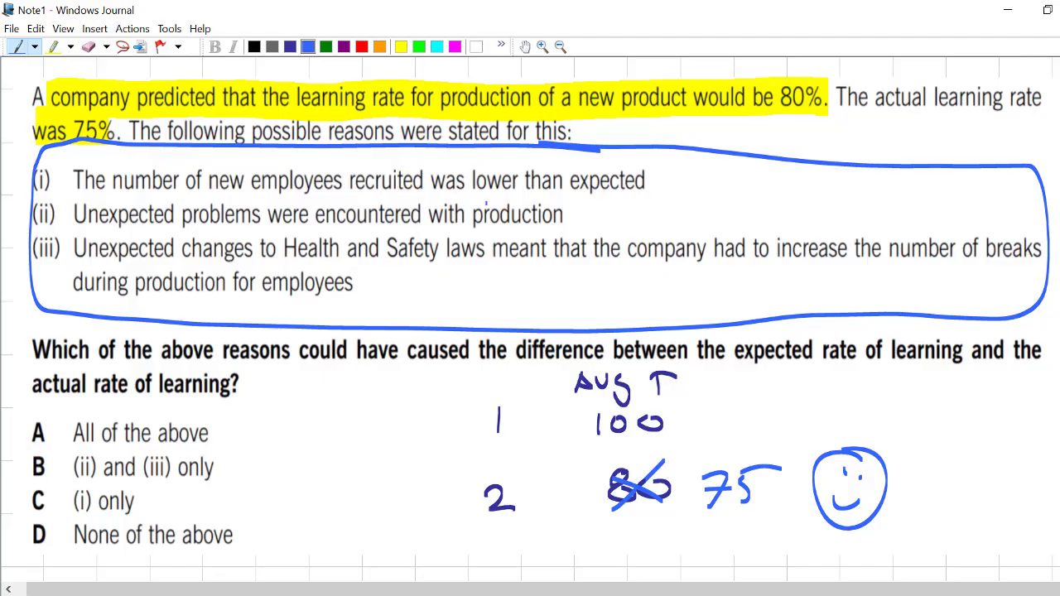
pyautogui.moveTo(608, 212); pyautogui.dragTo(76, 214)
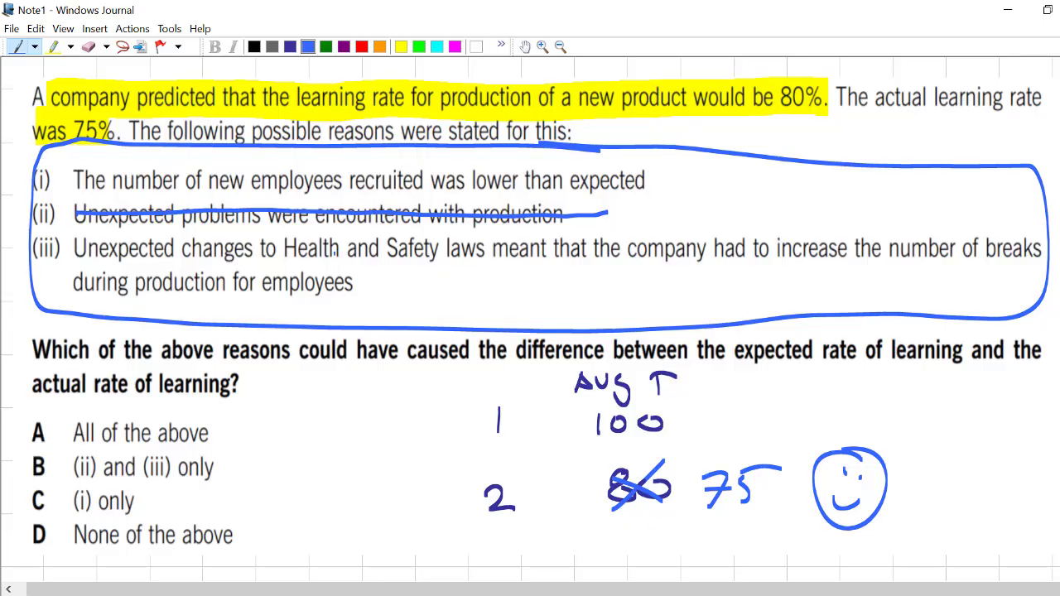
pyautogui.moveTo(333, 255); pyautogui.dragTo(1020, 247)
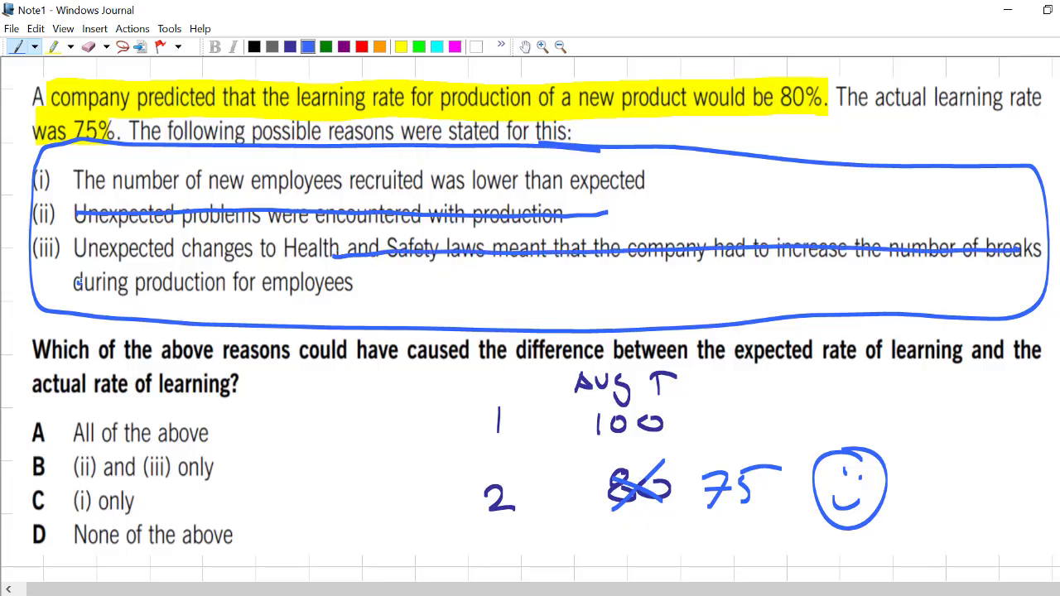
pyautogui.moveTo(77, 282); pyautogui.dragTo(334, 289)
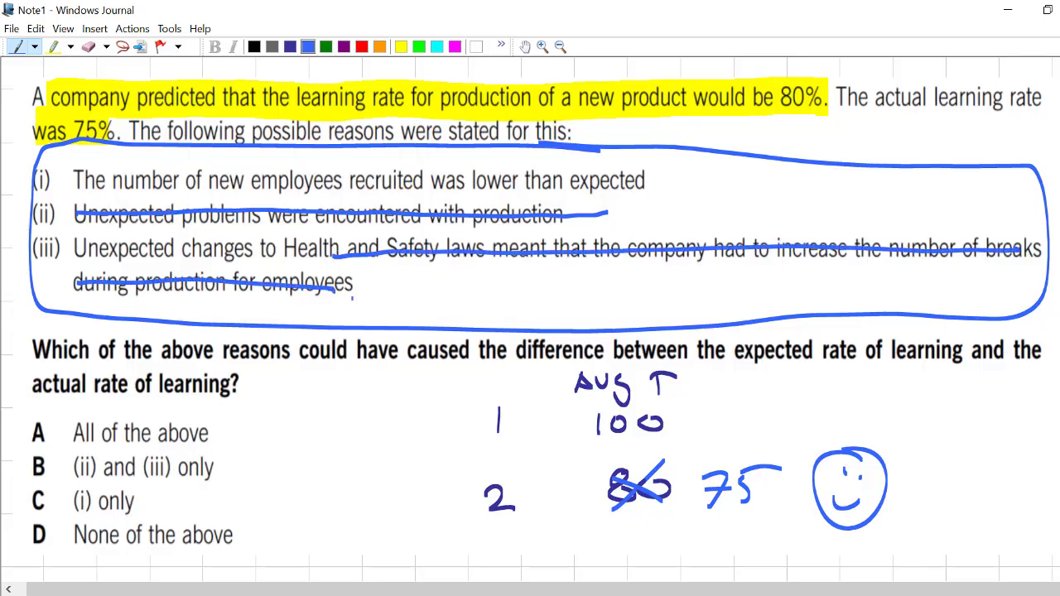
# Step: Circle reason (i), the 75 figure and option C, (i) only
pyautogui.moveTo(77, 162)
pyautogui.mouseDown()
pyautogui.moveTo(560, 148)
pyautogui.moveTo(658, 189)
pyautogui.moveTo(96, 208)
pyautogui.moveTo(130, 165)
pyautogui.mouseUp()
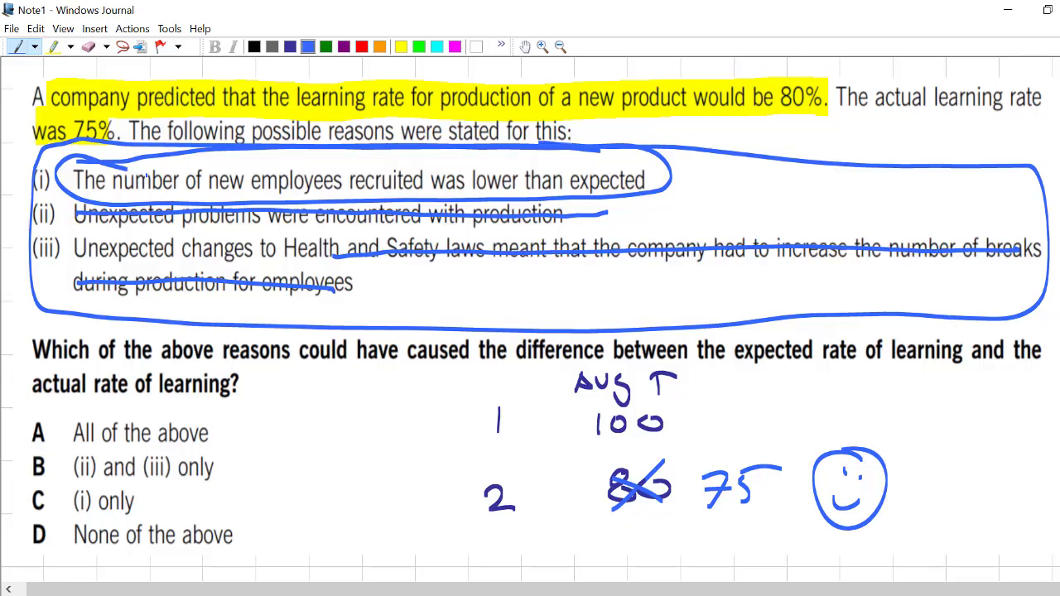
pyautogui.moveTo(779, 466)
pyautogui.mouseDown()
pyautogui.moveTo(717, 424)
pyautogui.moveTo(752, 397)
pyautogui.mouseUp()
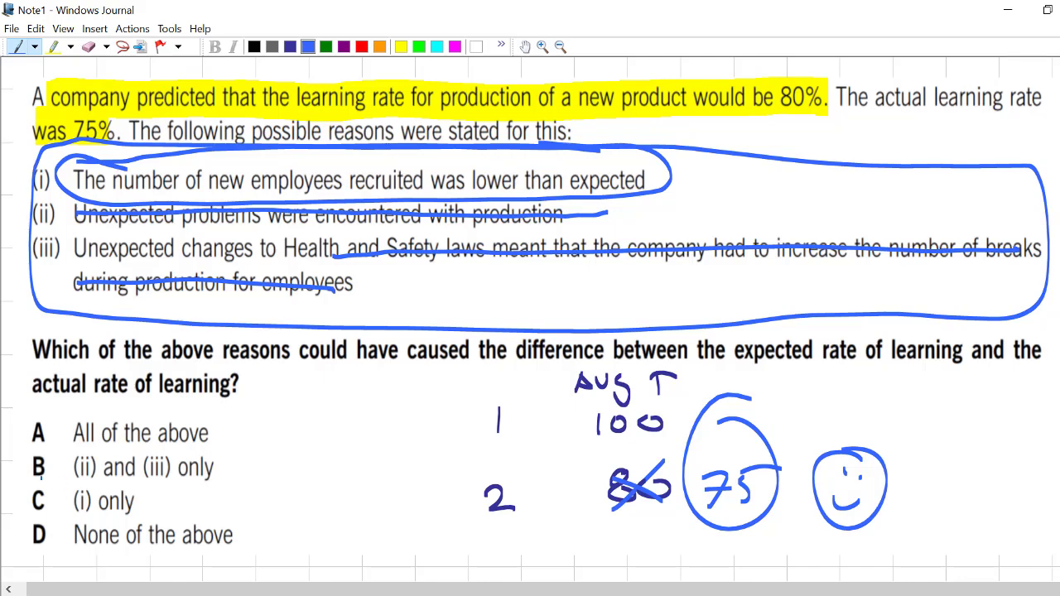
pyautogui.moveTo(21, 480)
pyautogui.mouseDown()
pyautogui.moveTo(141, 474)
pyautogui.moveTo(117, 530)
pyautogui.moveTo(81, 469)
pyautogui.mouseUp()
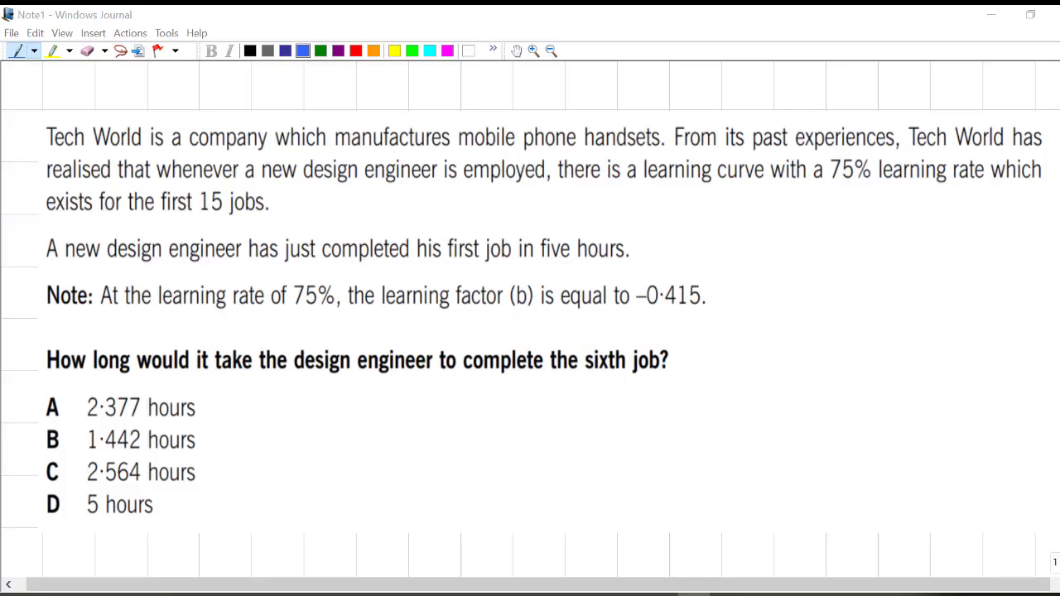
# Step: Highlight the sixth-job question in yellow and draw black L-shaped graph axes beside it
pyautogui.click(52, 51)
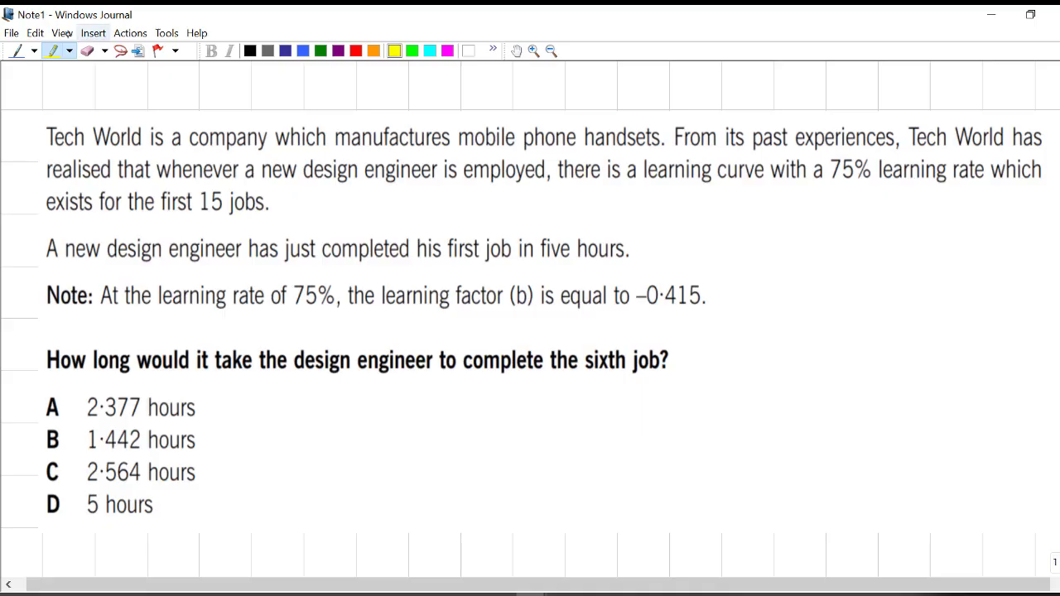
pyautogui.moveTo(78, 358); pyautogui.dragTo(668, 360)
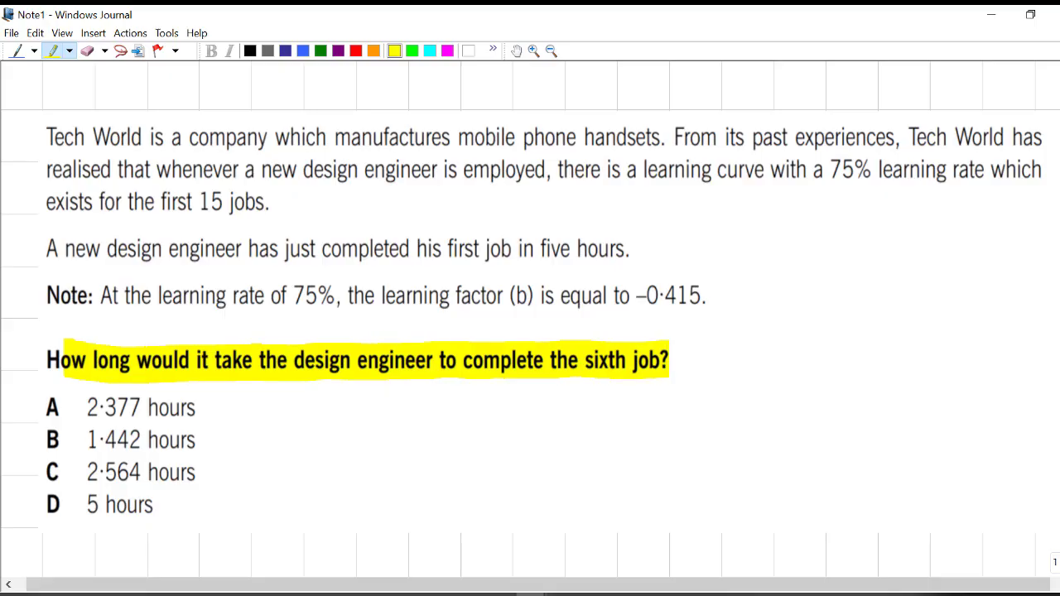
pyautogui.click(16, 51)
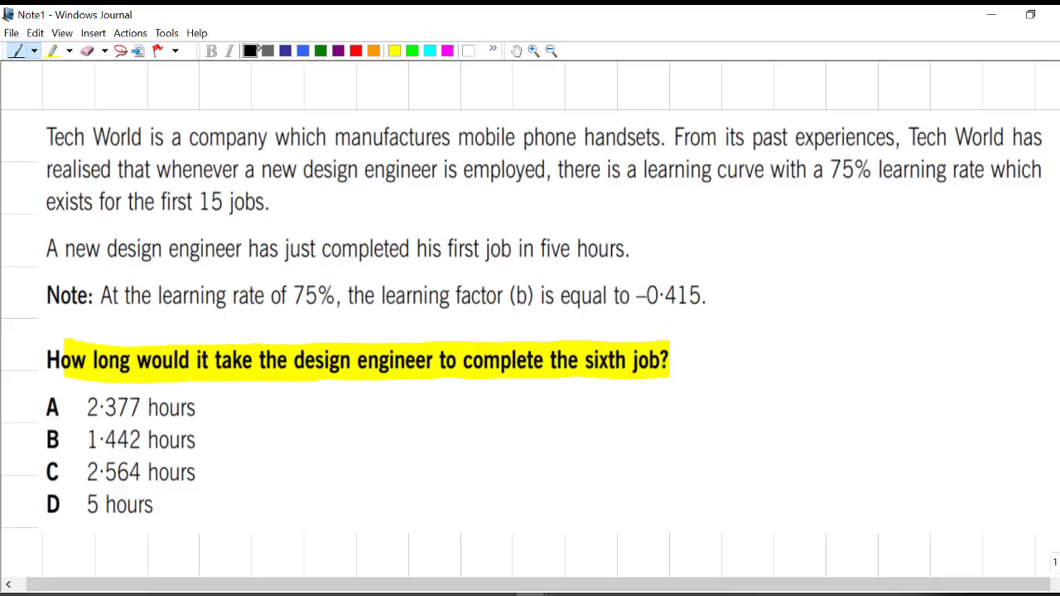
pyautogui.moveTo(741, 262)
pyautogui.mouseDown()
pyautogui.moveTo(728, 484)
pyautogui.moveTo(1023, 491)
pyautogui.mouseUp()
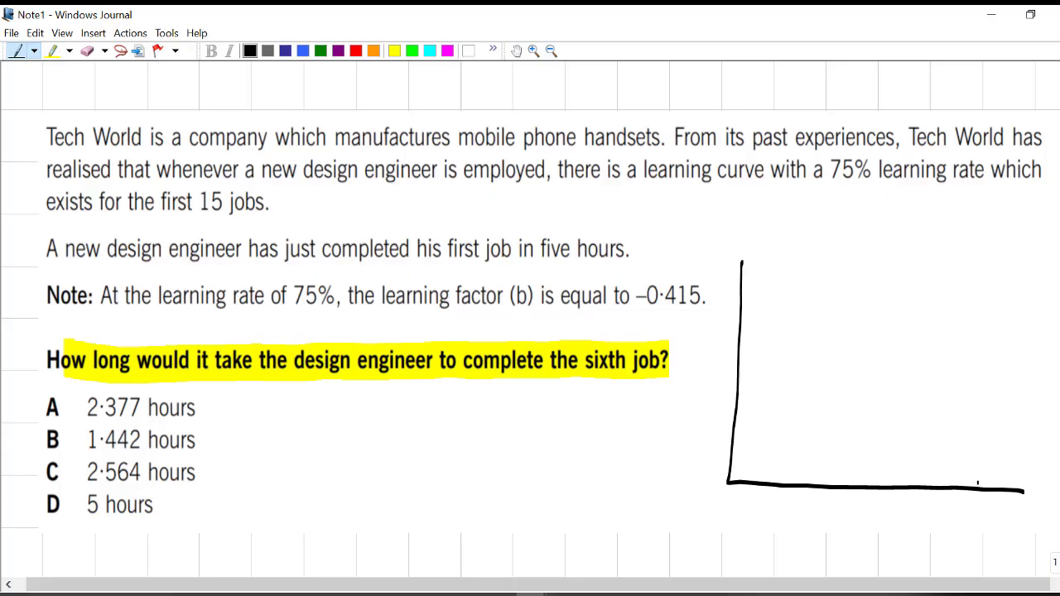
# Step: Tick job 6 on the horizontal axis and label the axes # and TT
pyautogui.moveTo(979, 478); pyautogui.dragTo(971, 534)
pyautogui.moveTo(839, 535); pyautogui.dragTo(834, 568)
pyautogui.moveTo(848, 530)
pyautogui.mouseDown()
pyautogui.moveTo(841, 567)
pyautogui.moveTo(857, 543)
pyautogui.mouseUp()
pyautogui.moveTo(823, 565); pyautogui.dragTo(853, 553)
pyautogui.moveTo(649, 401); pyautogui.dragTo(650, 430)
pyautogui.moveTo(631, 411)
pyautogui.mouseDown()
pyautogui.moveTo(666, 395)
pyautogui.moveTo(675, 428)
pyautogui.mouseUp()
pyautogui.moveTo(661, 397); pyautogui.dragTo(685, 389)
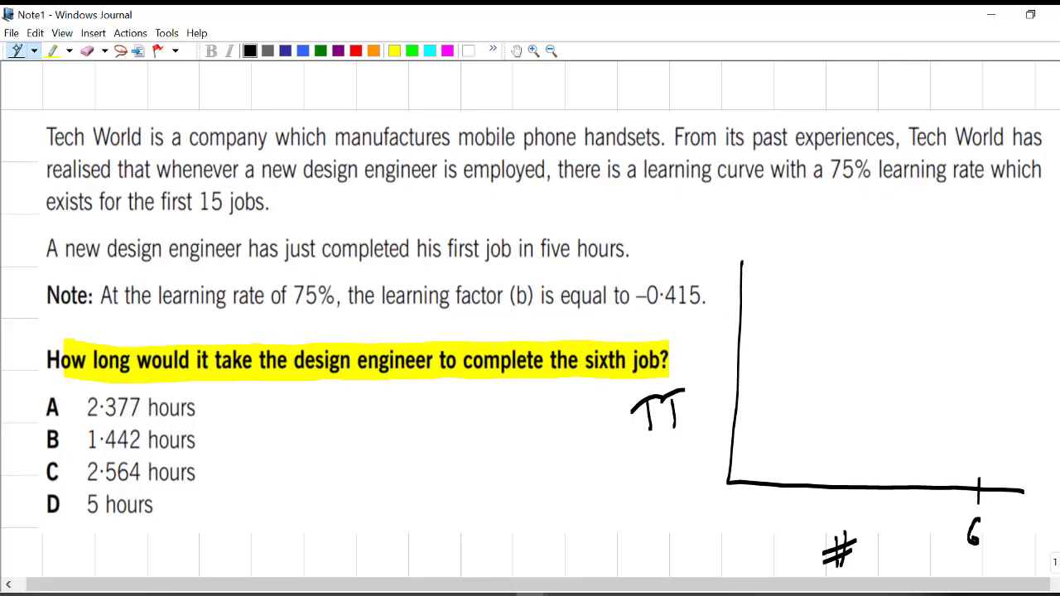
# Step: Draw the rising learning curve, a box from job 6 up to it, and mark x
pyautogui.moveTo(726, 500)
pyautogui.mouseDown()
pyautogui.moveTo(790, 400)
pyautogui.moveTo(967, 274)
pyautogui.moveTo(1030, 259)
pyautogui.mouseUp()
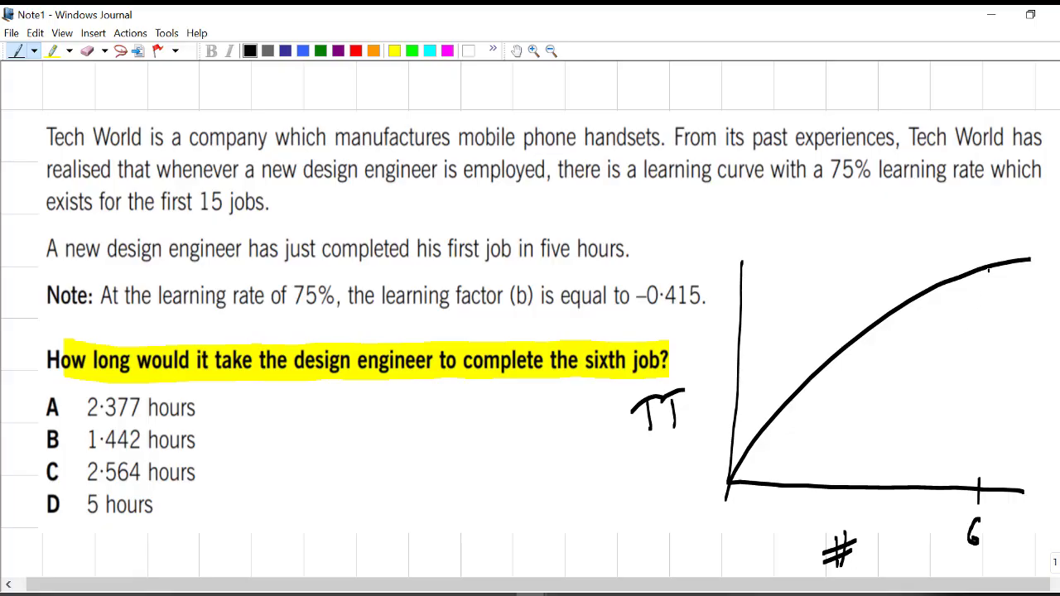
pyautogui.moveTo(979, 497)
pyautogui.mouseDown()
pyautogui.moveTo(980, 265)
pyautogui.moveTo(742, 264)
pyautogui.mouseUp()
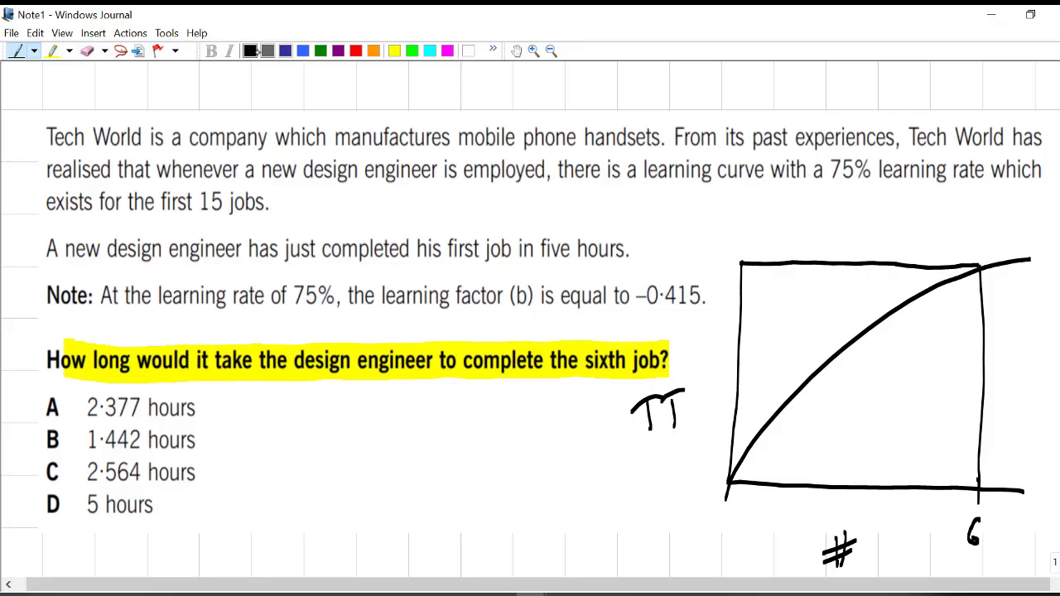
pyautogui.moveTo(731, 250)
pyautogui.mouseDown()
pyautogui.moveTo(721, 270)
pyautogui.moveTo(731, 271)
pyautogui.mouseUp()
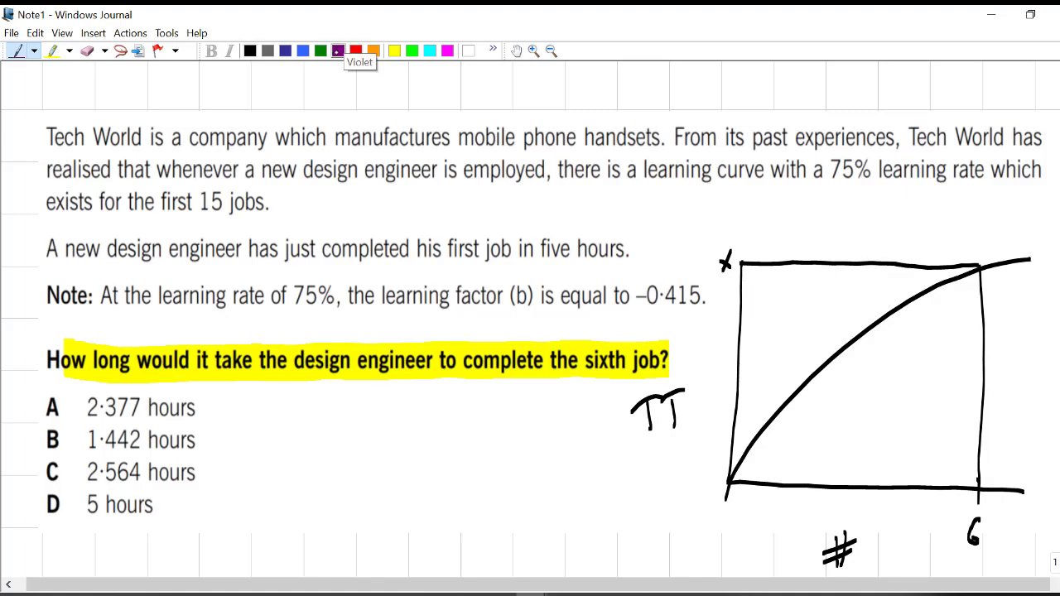
# Step: Mark job 5 in violet and shade the gap between the x and y levels in green
pyautogui.click(338, 52)
pyautogui.moveTo(936, 465)
pyautogui.mouseDown()
pyautogui.moveTo(920, 542)
pyautogui.moveTo(952, 514)
pyautogui.moveTo(938, 289)
pyautogui.moveTo(743, 293)
pyautogui.moveTo(729, 302)
pyautogui.moveTo(726, 325)
pyautogui.mouseUp()
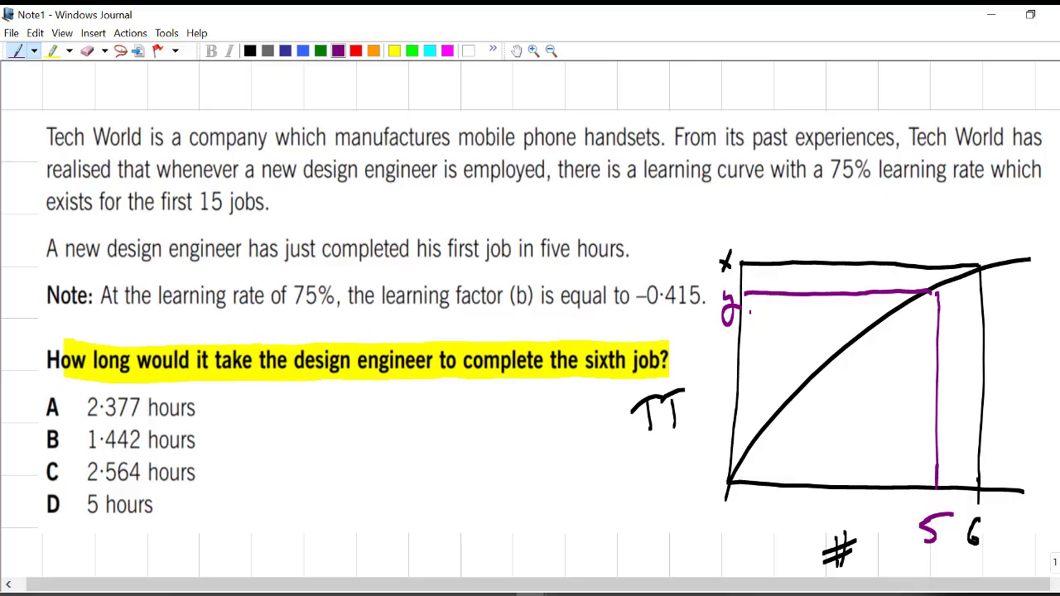
pyautogui.click(355, 51)
pyautogui.click(320, 51)
pyautogui.click(412, 50)
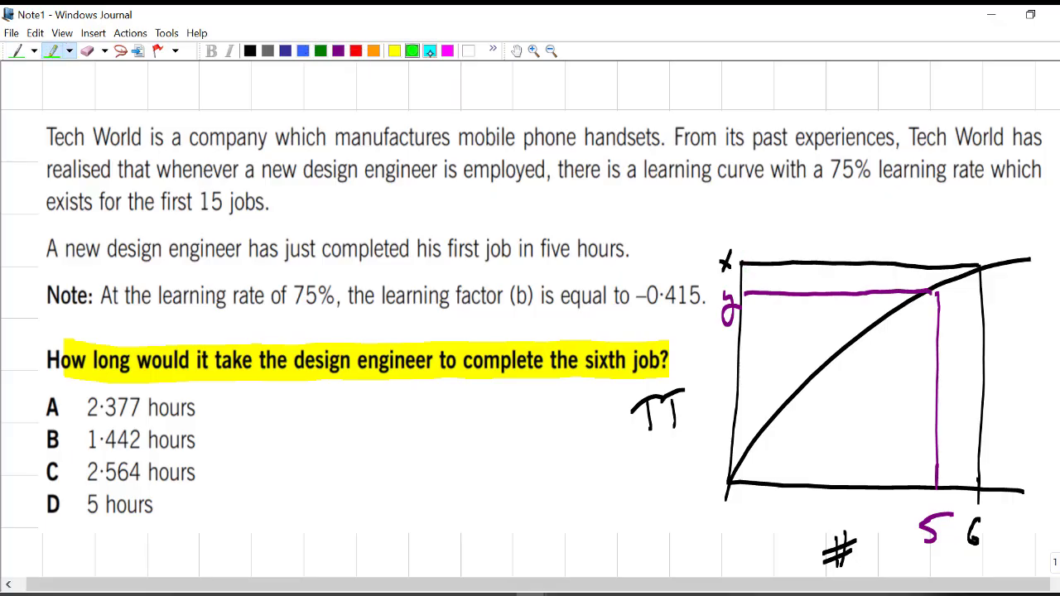
pyautogui.moveTo(745, 261)
pyautogui.mouseDown()
pyautogui.moveTo(755, 290)
pyautogui.moveTo(763, 274)
pyautogui.mouseUp()
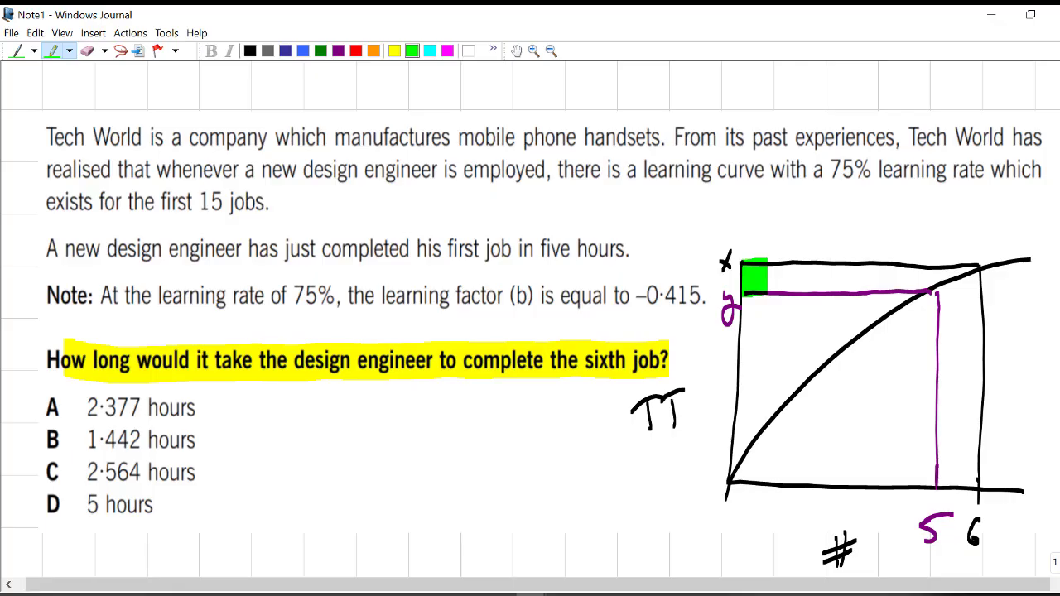
# Step: Circle the x and y marks and mark the step from job 5 to job 6
pyautogui.click(17, 51)
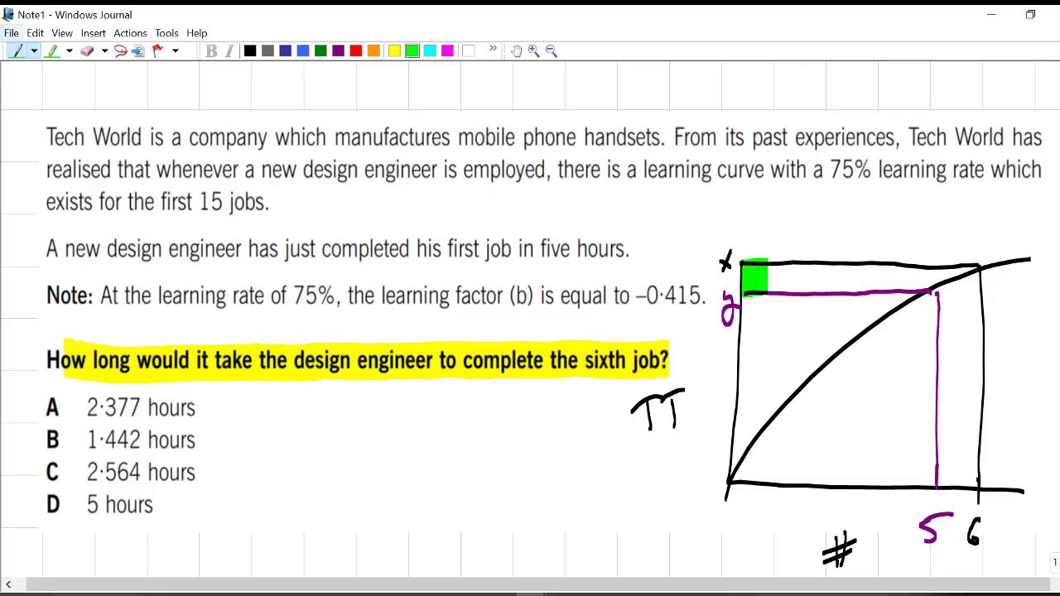
pyautogui.moveTo(733, 240)
pyautogui.mouseDown()
pyautogui.moveTo(707, 270)
pyautogui.moveTo(737, 243)
pyautogui.mouseUp()
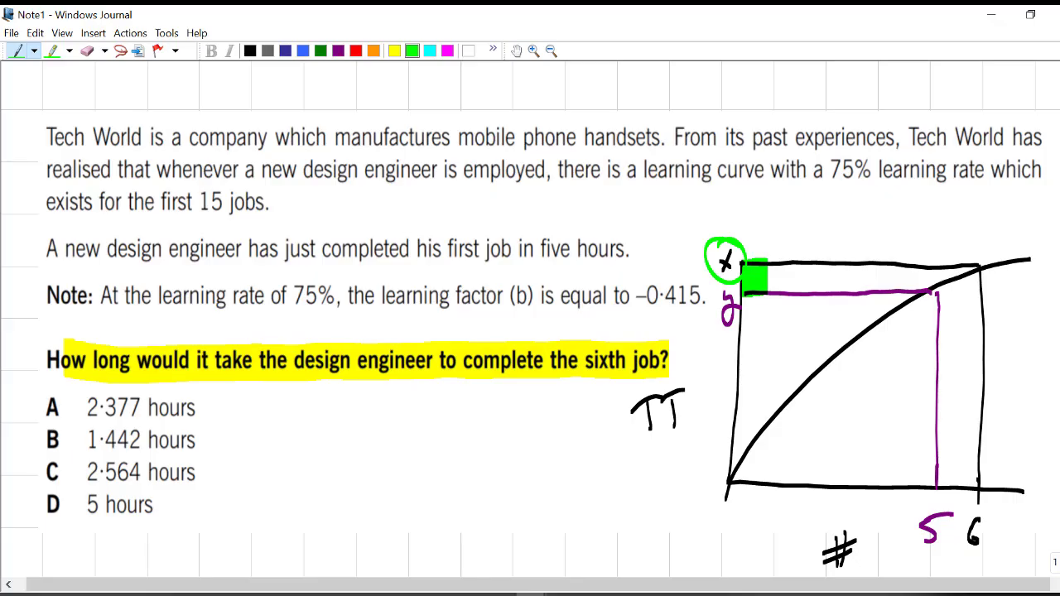
pyautogui.moveTo(741, 288)
pyautogui.mouseDown()
pyautogui.moveTo(711, 291)
pyautogui.moveTo(758, 296)
pyautogui.mouseUp()
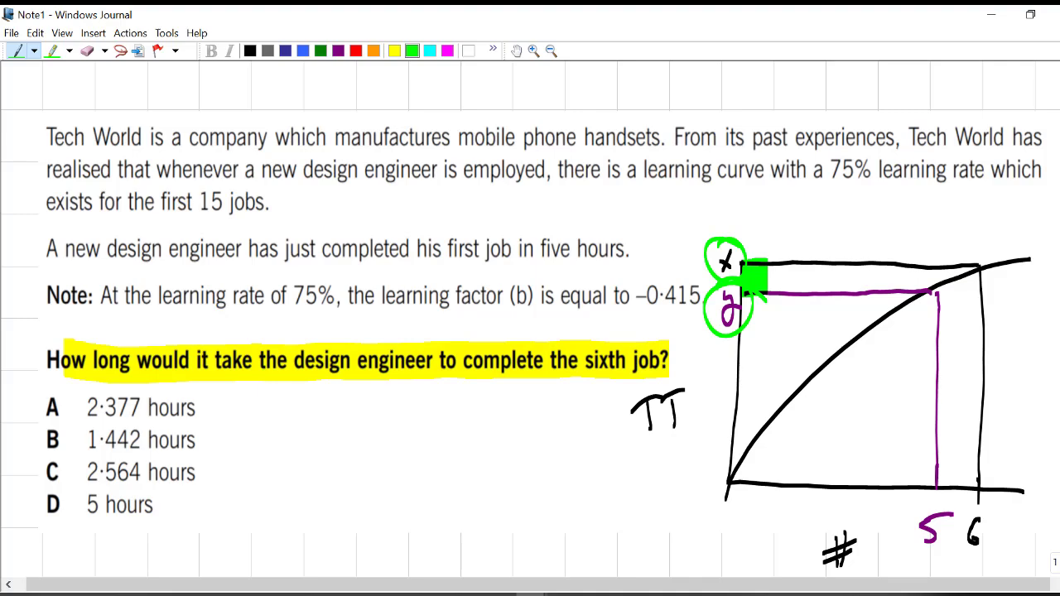
pyautogui.moveTo(939, 462)
pyautogui.mouseDown()
pyautogui.moveTo(979, 463)
pyautogui.moveTo(957, 462)
pyautogui.mouseUp()
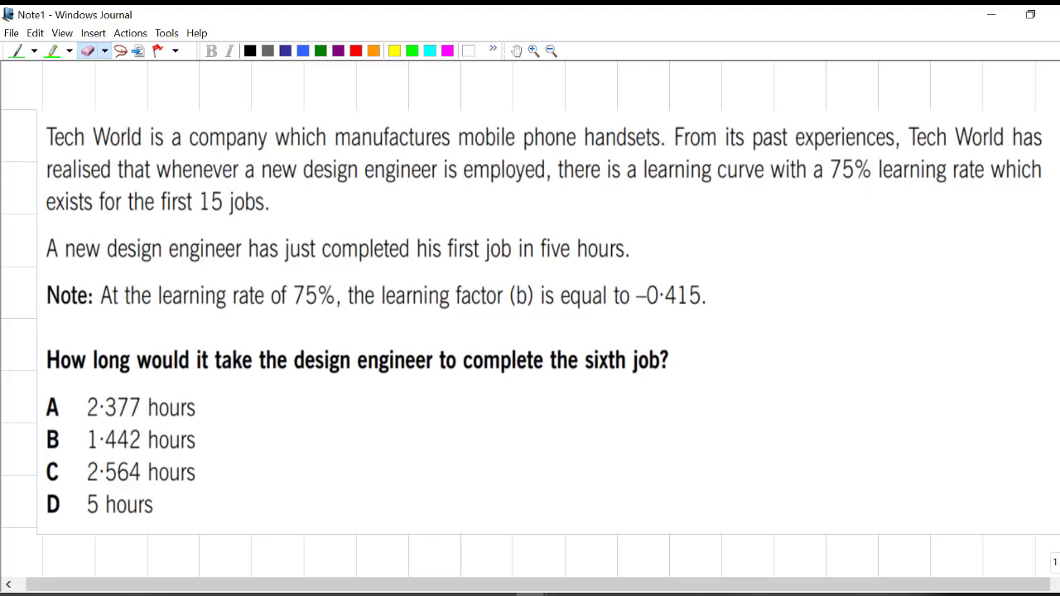
# Step: Highlight 'a 75% learning rate', 'five hours' and the –0·415 factor in yellow
pyautogui.click(395, 50)
pyautogui.moveTo(818, 170); pyautogui.dragTo(978, 170)
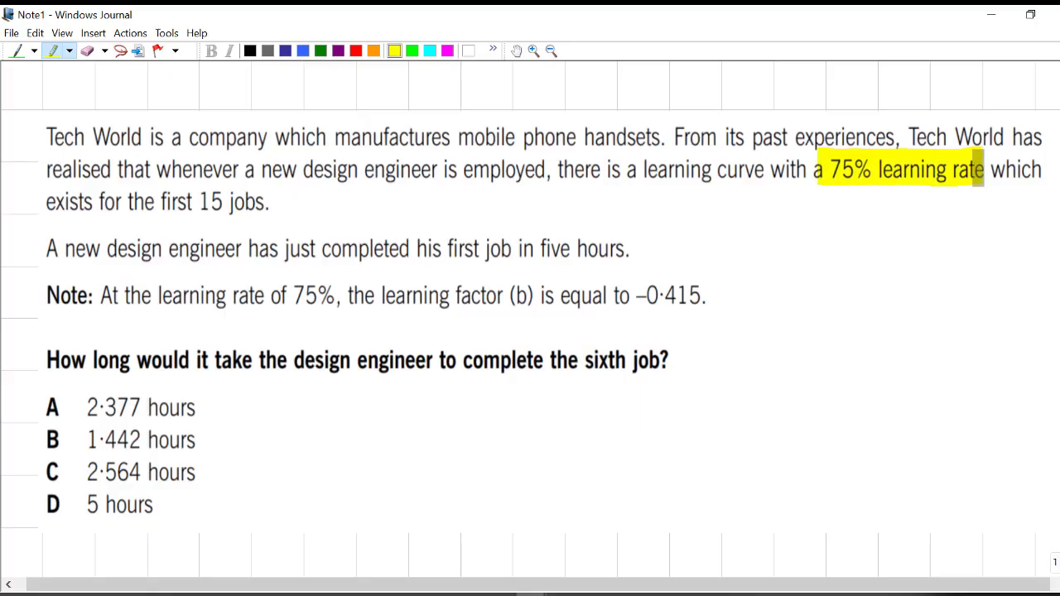
pyautogui.moveTo(536, 248); pyautogui.dragTo(636, 249)
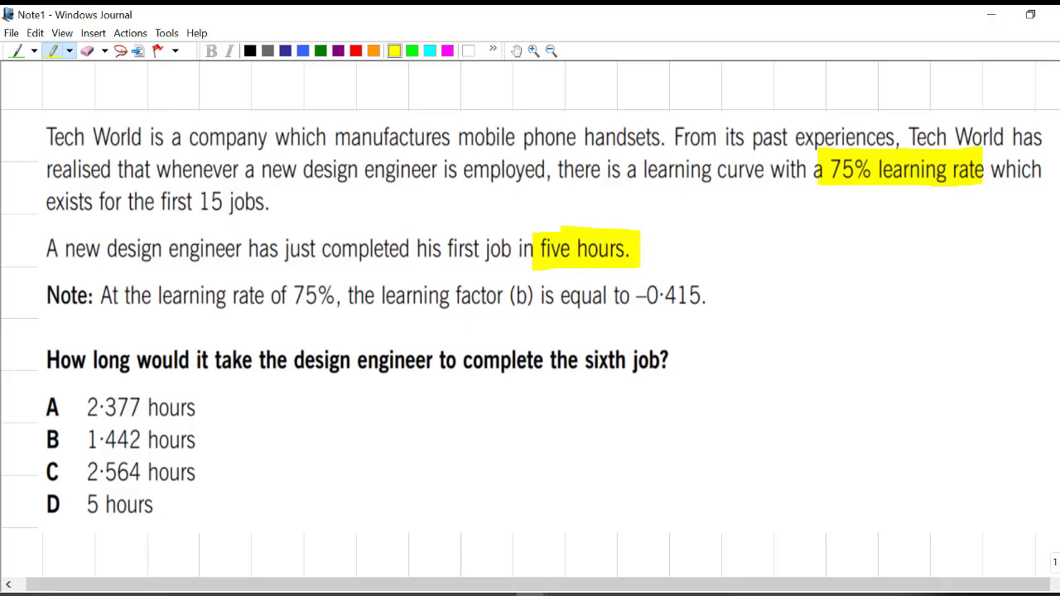
pyautogui.moveTo(600, 295); pyautogui.dragTo(717, 295)
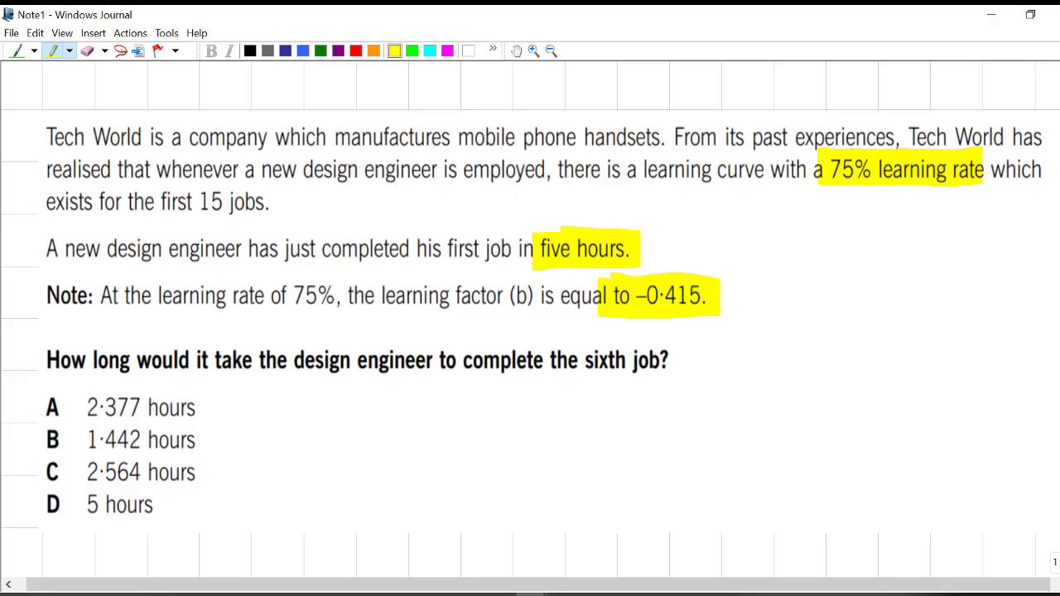
# Step: Scratch out the –0·415 highlight with the dark-blue pen
pyautogui.click(17, 50)
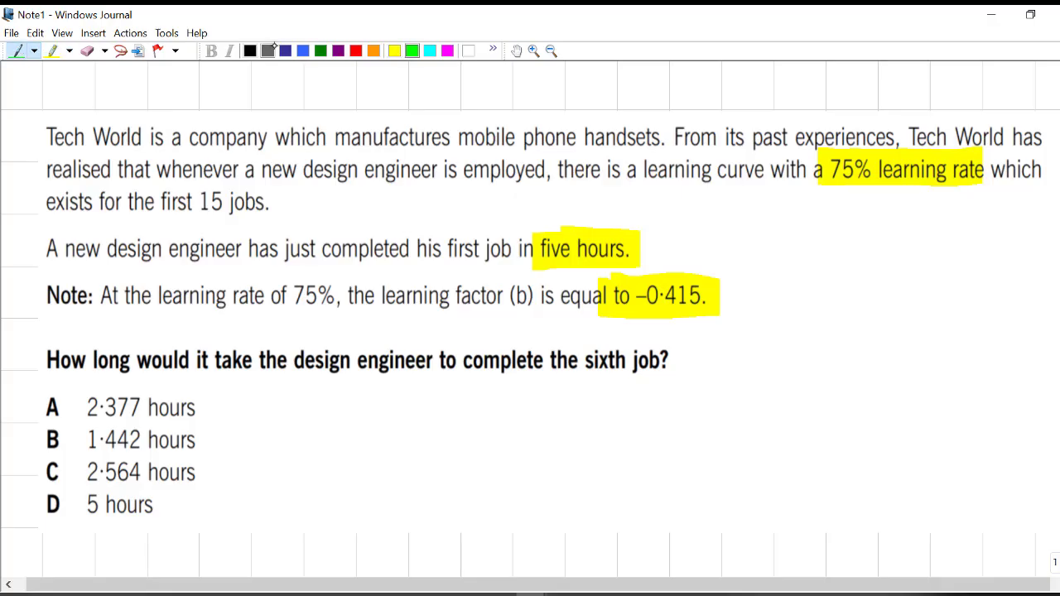
pyautogui.click(285, 51)
pyautogui.moveTo(633, 295)
pyautogui.mouseDown()
pyautogui.moveTo(729, 294)
pyautogui.moveTo(662, 290)
pyautogui.moveTo(720, 291)
pyautogui.mouseUp()
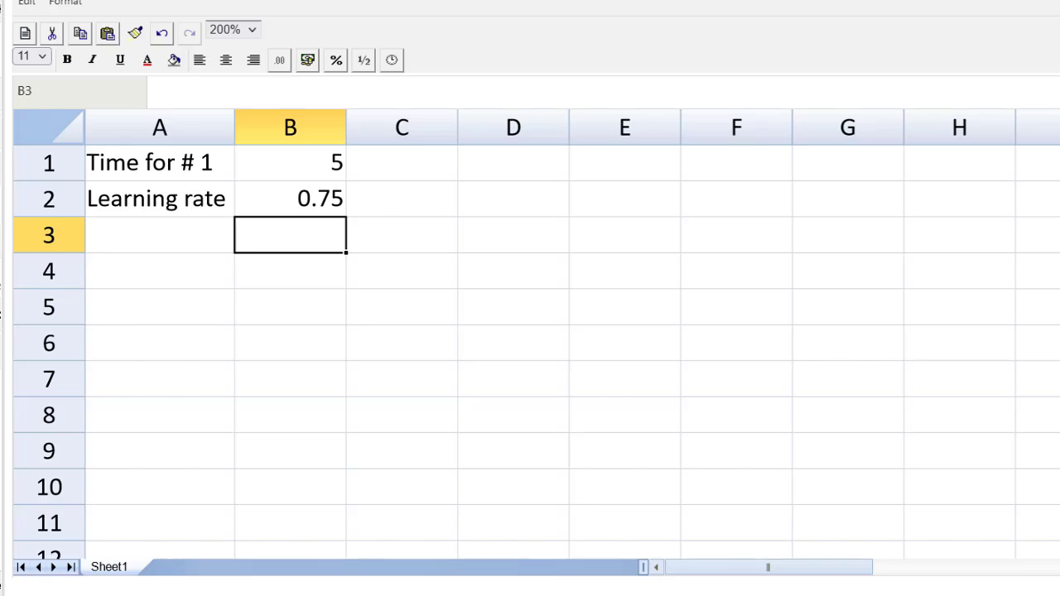
# Step: Enter 'Learning index' in A3 and the note 'Log(LR)/Log(2)' in A4 beneath it
pyautogui.click(166, 234)
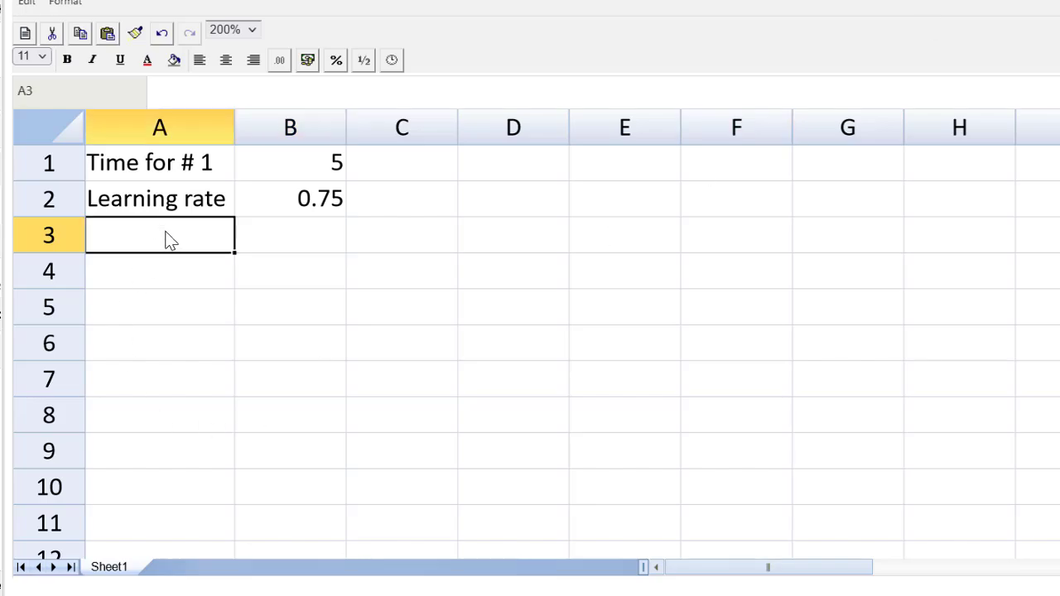
pyautogui.write('Learning i')
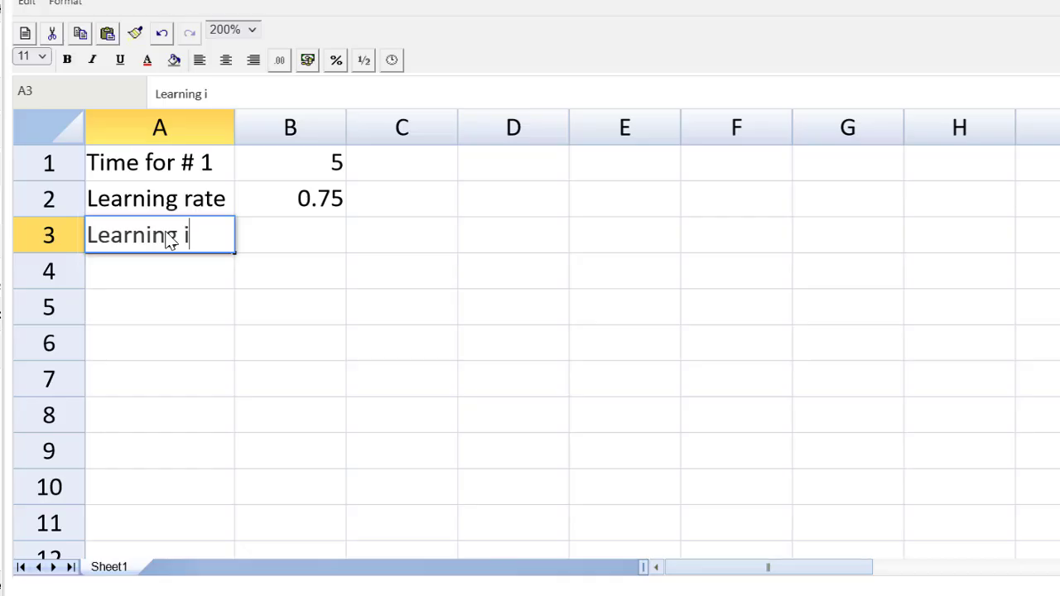
pyautogui.write('ndex')
pyautogui.press('Return')
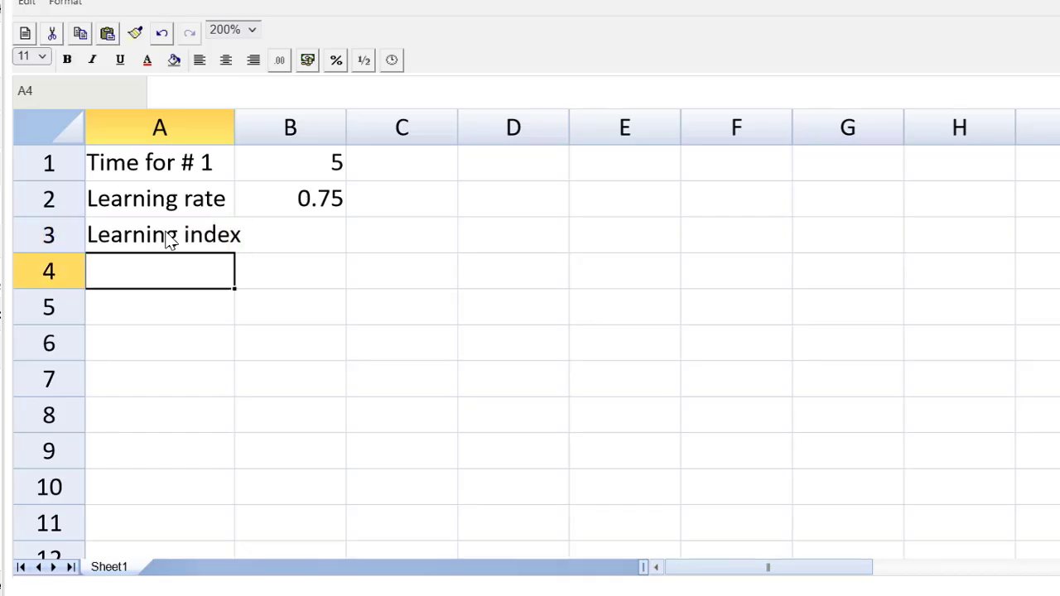
pyautogui.write('=')
pyautogui.press('BackSpace')
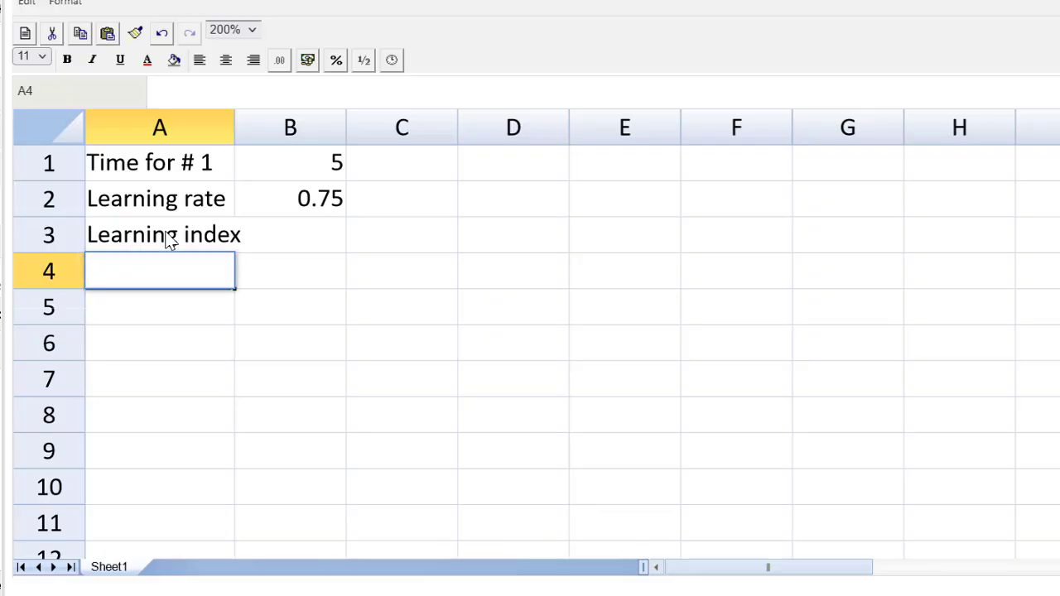
pyautogui.write('Log(LR')
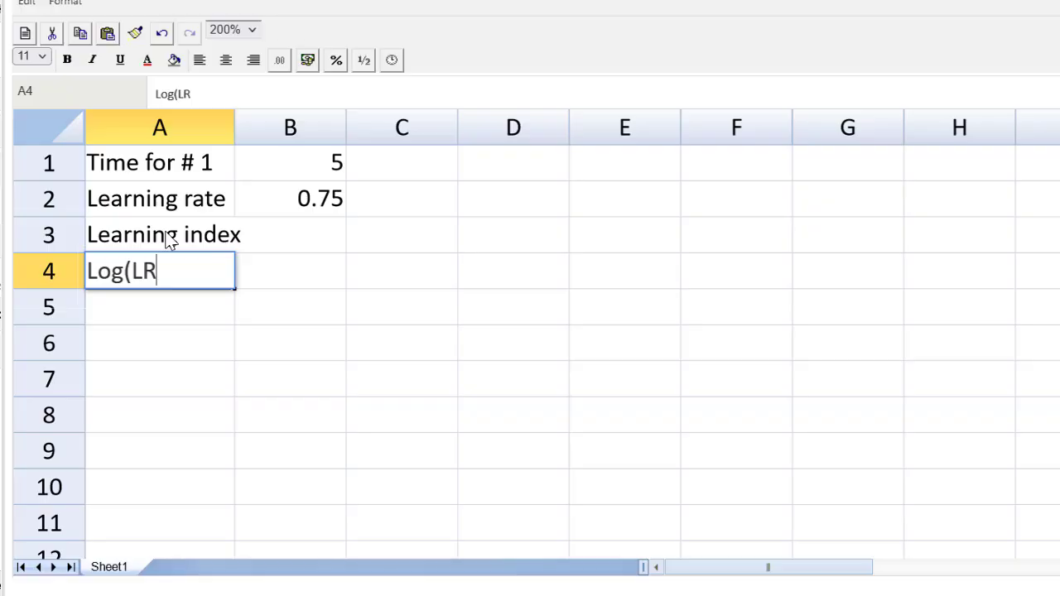
pyautogui.write(')/Log(2)')
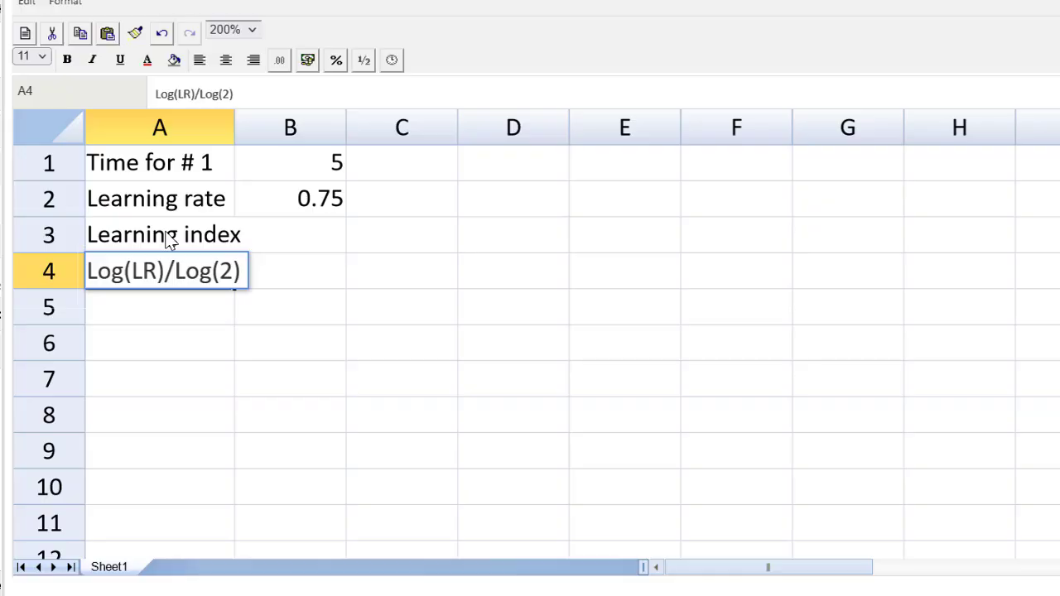
pyautogui.press('Return')
pyautogui.press('Up')
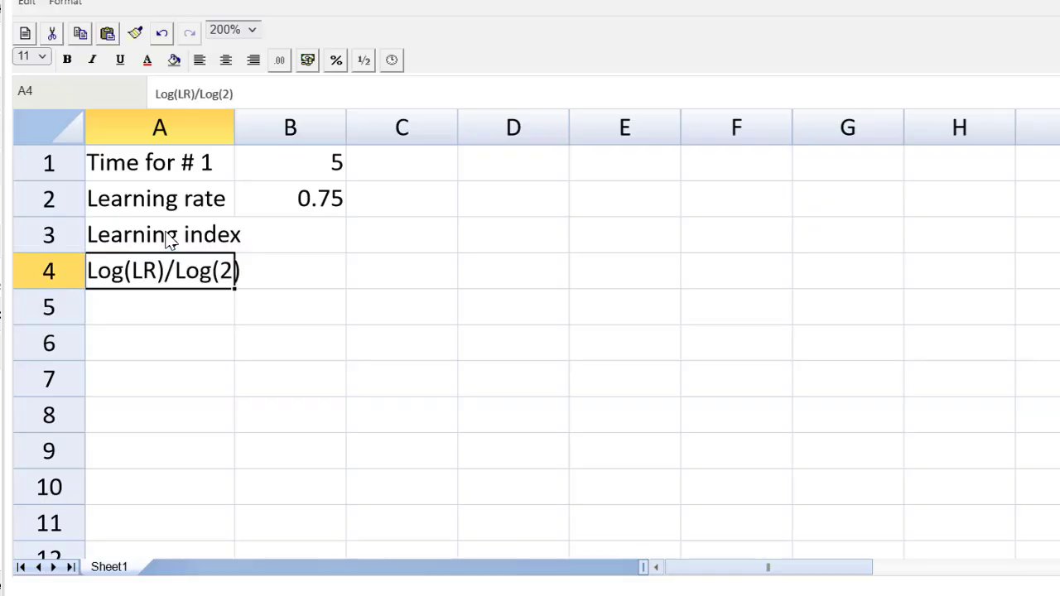
pyautogui.press('Up')
pyautogui.press('Right')
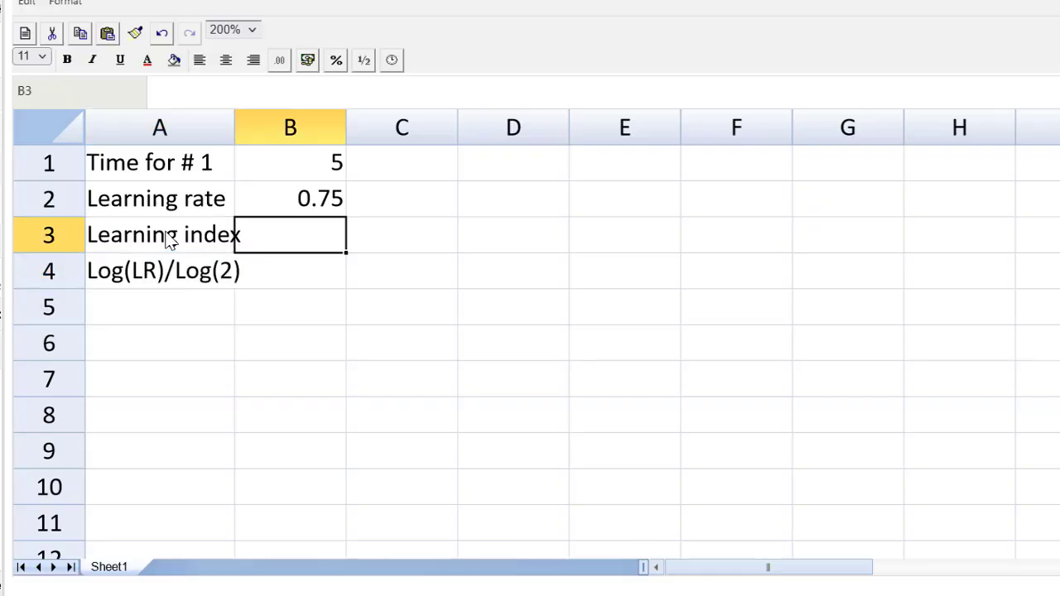
# Step: Widen column A and enter =LOG(B2)/LOG(2) in B3 as the learning index
pyautogui.click(245, 137)
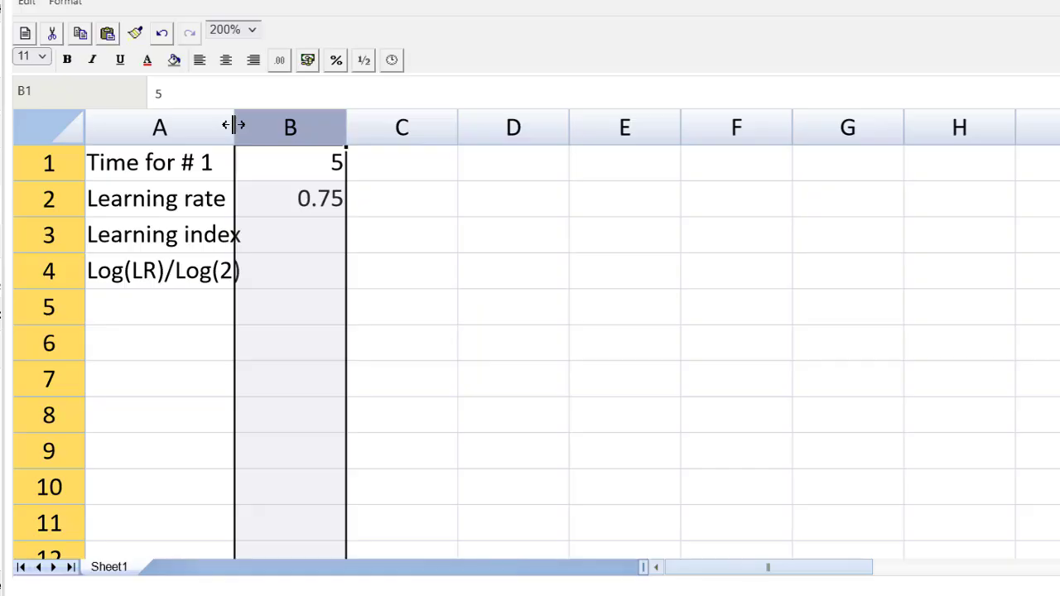
pyautogui.moveTo(232, 124); pyautogui.dragTo(252, 142)
pyautogui.click(300, 232)
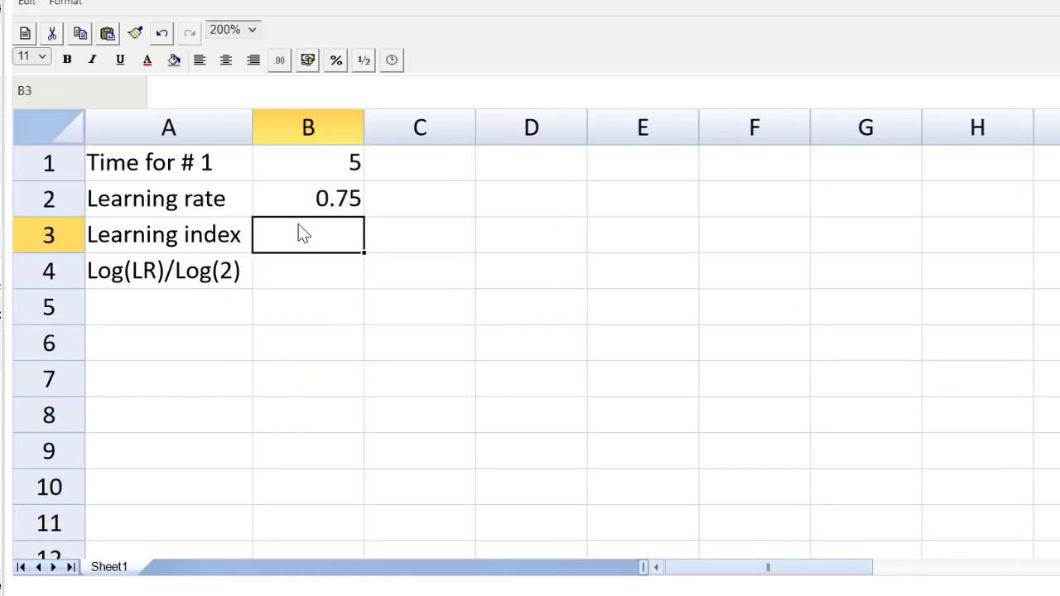
pyautogui.write('=')
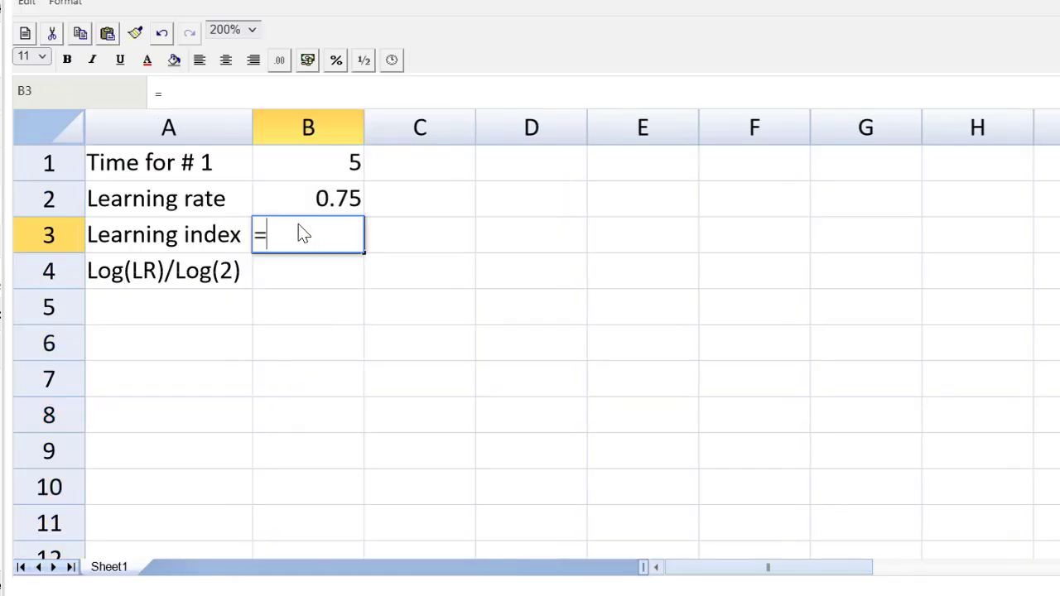
pyautogui.write('Log(')
pyautogui.click(346, 199)
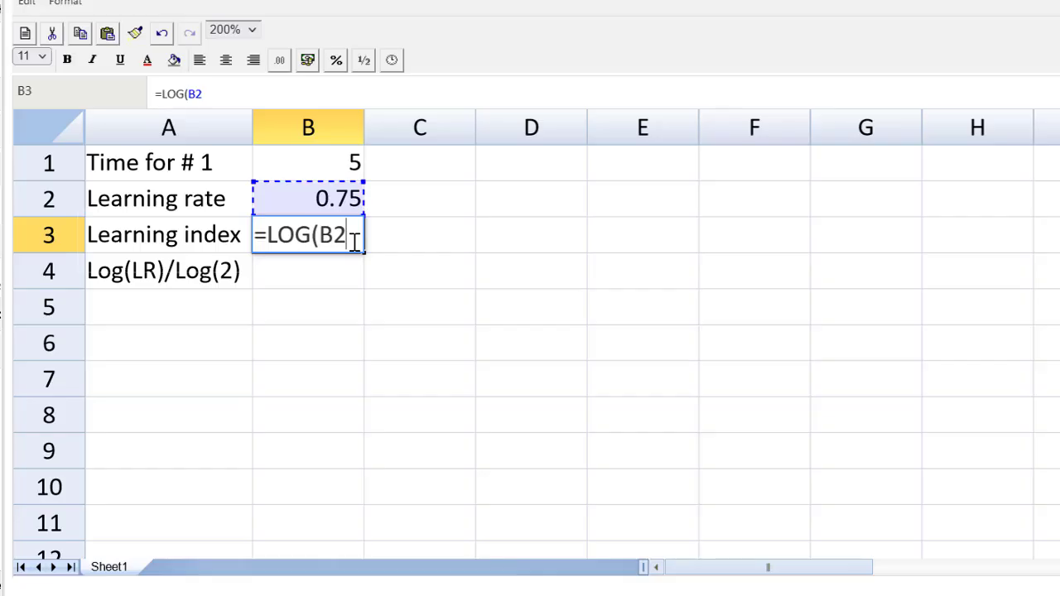
pyautogui.write(')/')
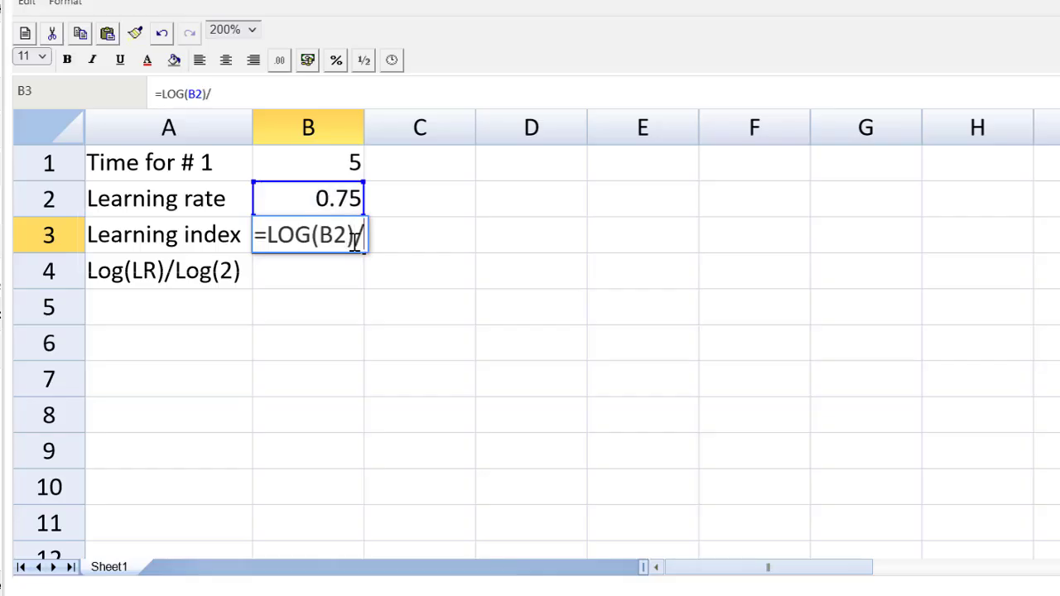
pyautogui.write('log(')
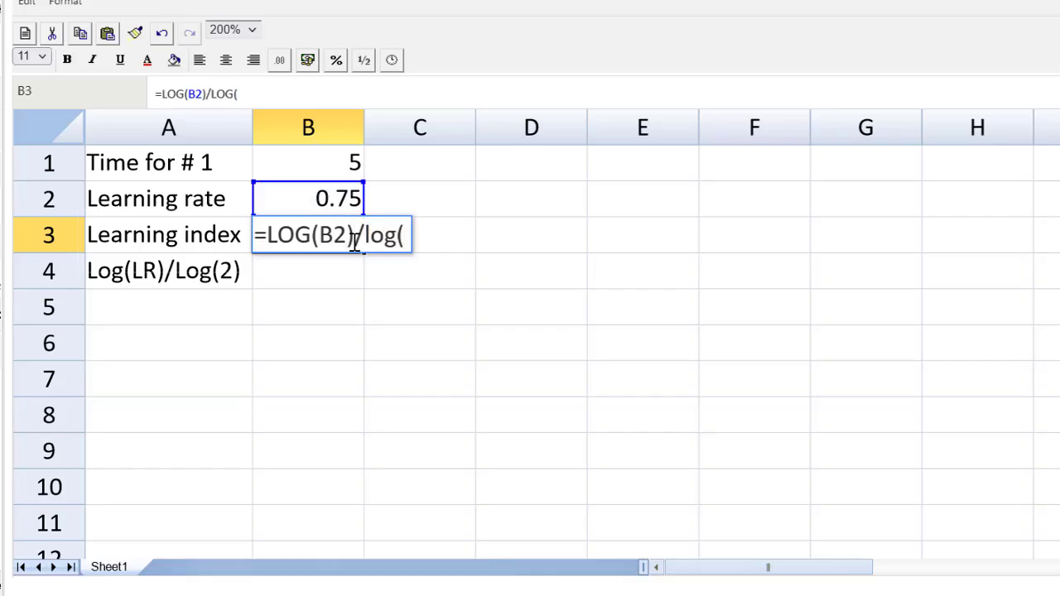
pyautogui.write('2)')
pyautogui.press('Return')
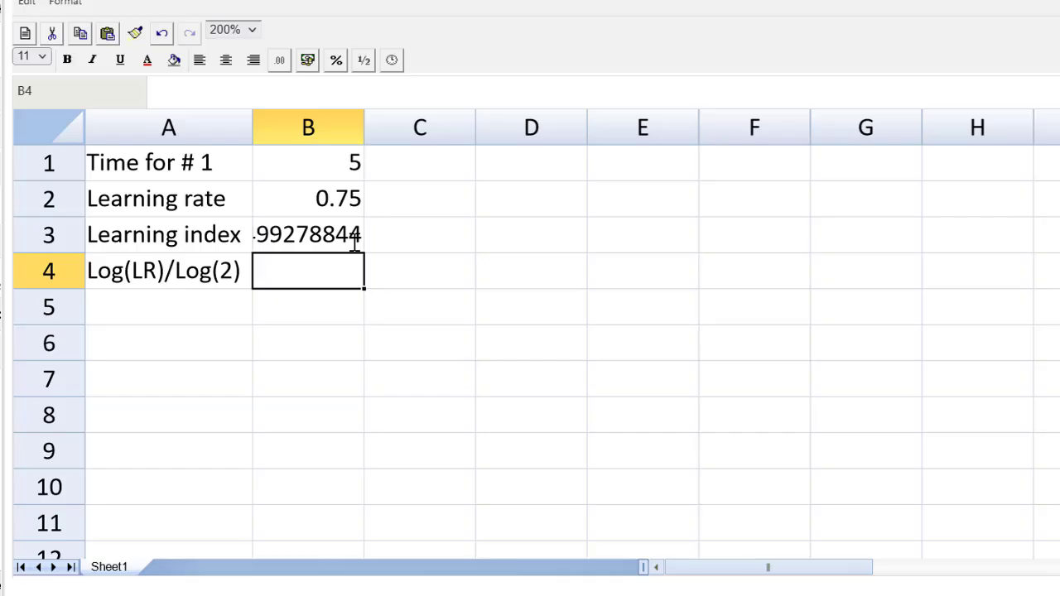
# Step: Format B3 with the custom number format 0.000 so it shows -0.415
pyautogui.click(354, 240)
pyautogui.click(279, 61)
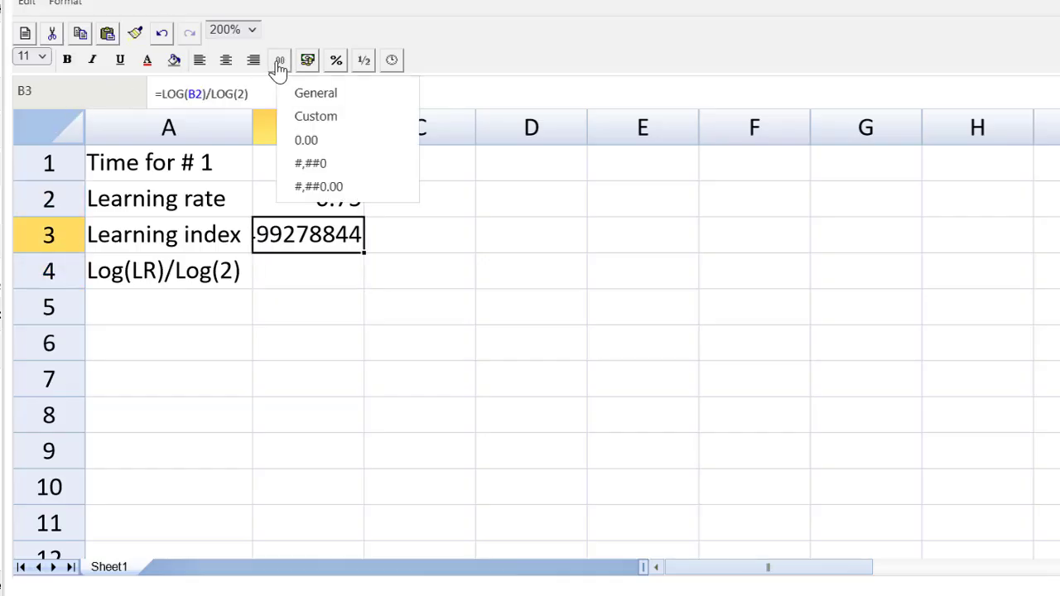
pyautogui.click(303, 140)
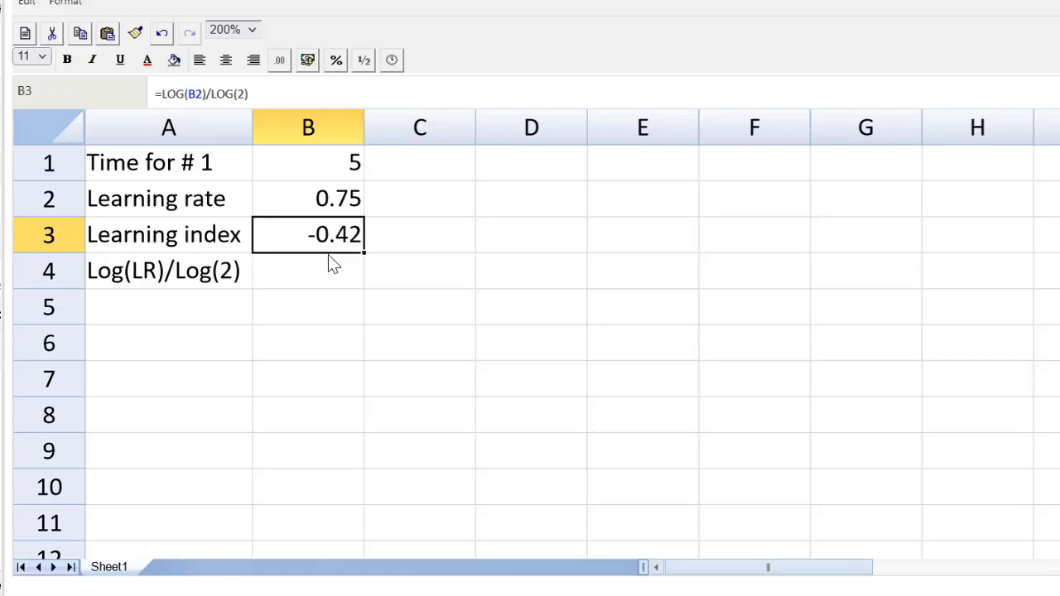
pyautogui.hotkey('ctrl', '1')
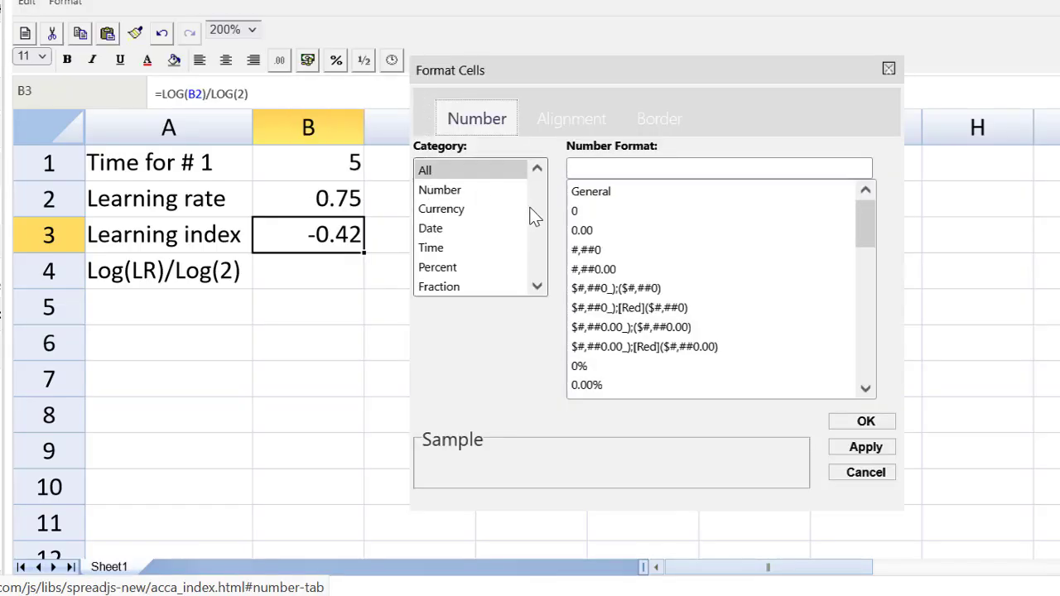
pyautogui.click(634, 169)
pyautogui.write('0.')
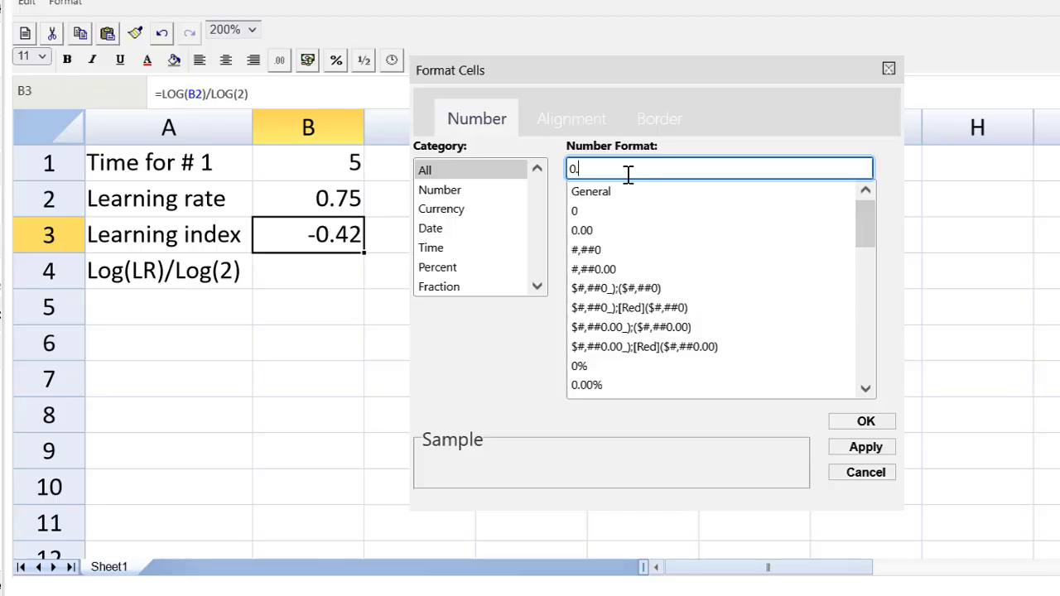
pyautogui.write('000')
pyautogui.click(836, 424)
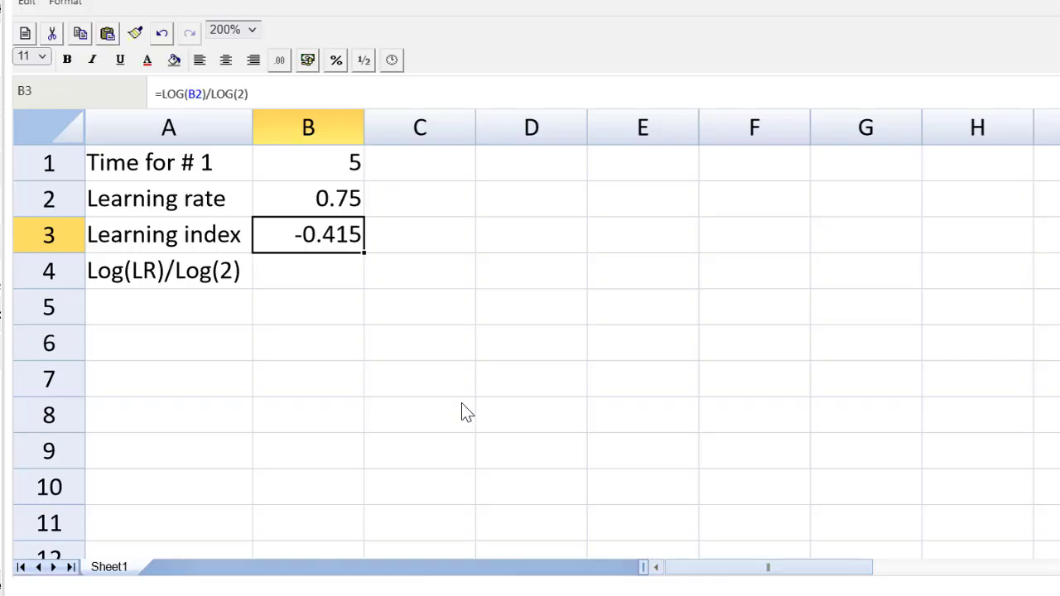
# Step: Put the heading 'Avg time per unit' in D1 and the note 'Y=ax^b' in D3
pyautogui.press('Up')
pyautogui.press('Up')
pyautogui.press('Right')
pyautogui.press('Right')
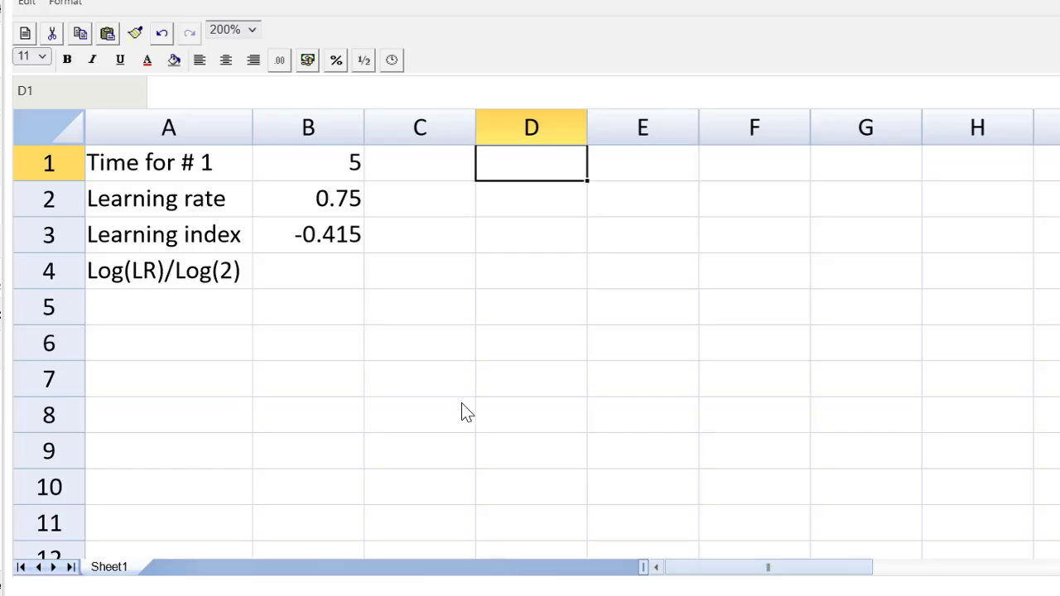
pyautogui.write('Avg ')
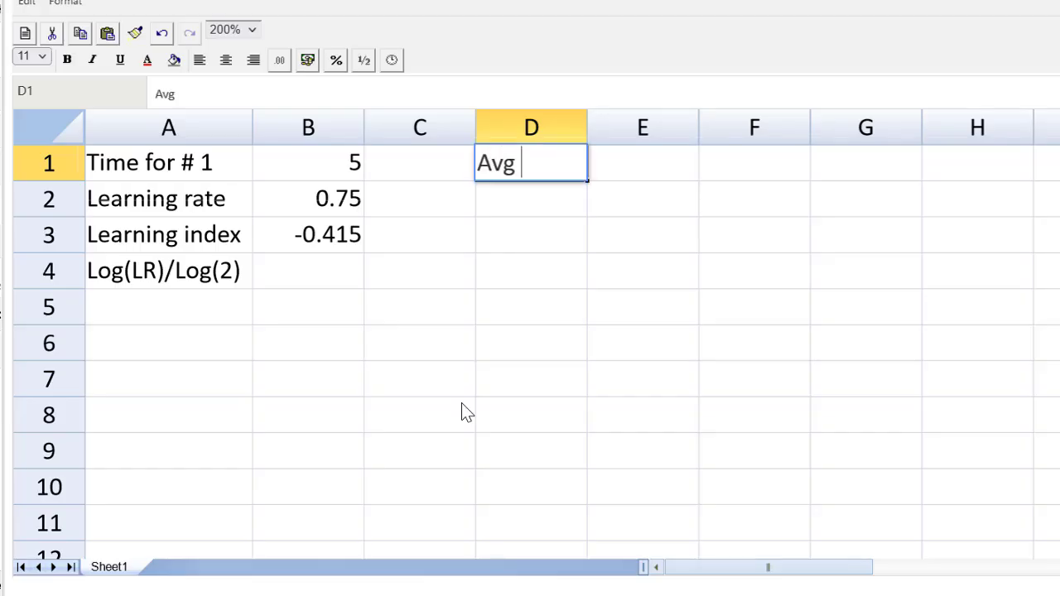
pyautogui.write('time per unit')
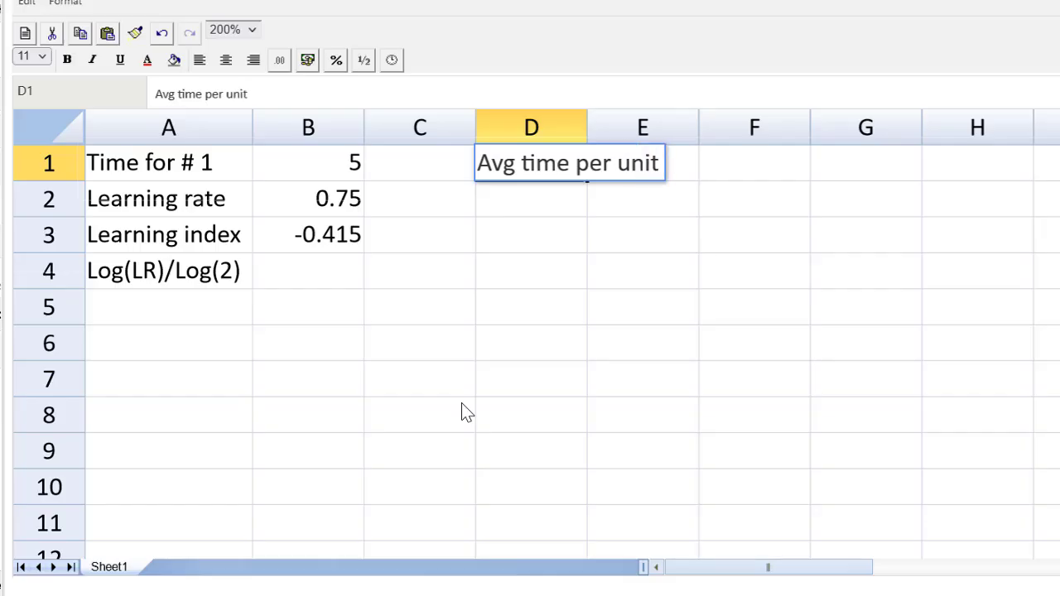
pyautogui.press('Return')
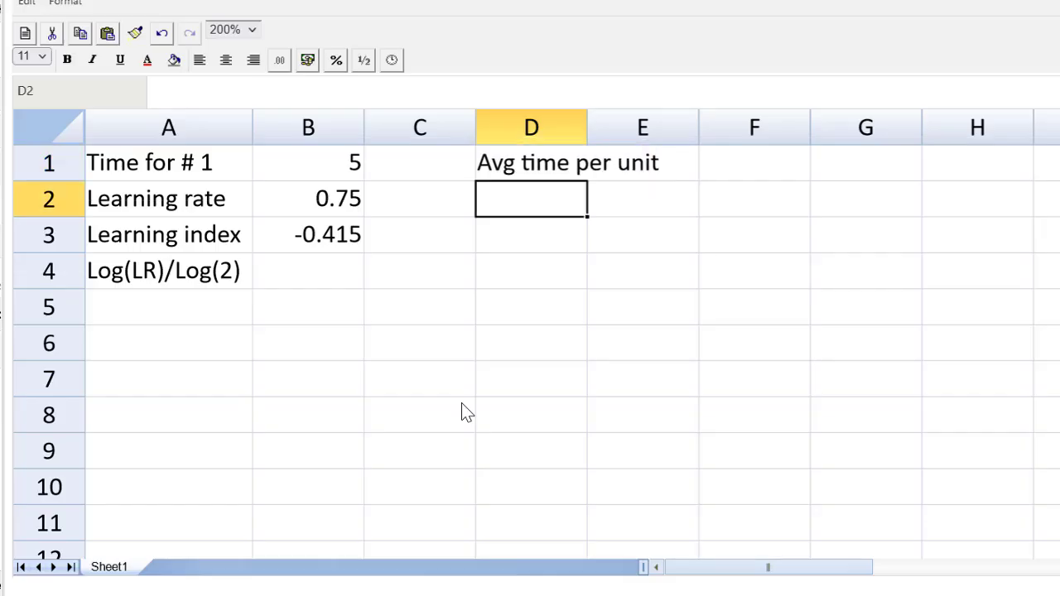
pyautogui.press('Return')
pyautogui.write('Y')
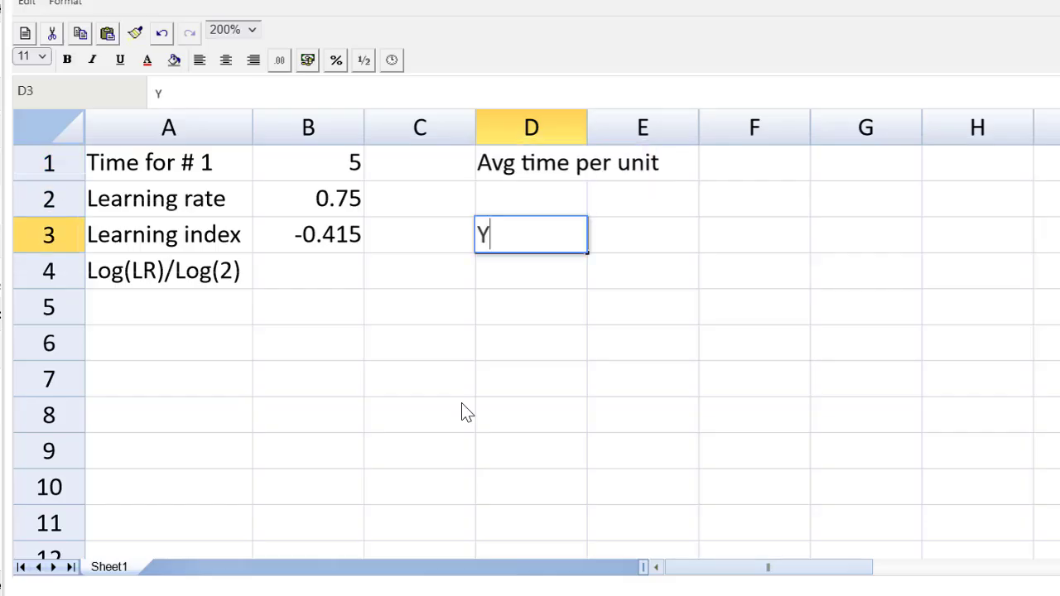
pyautogui.write('=ax^b')
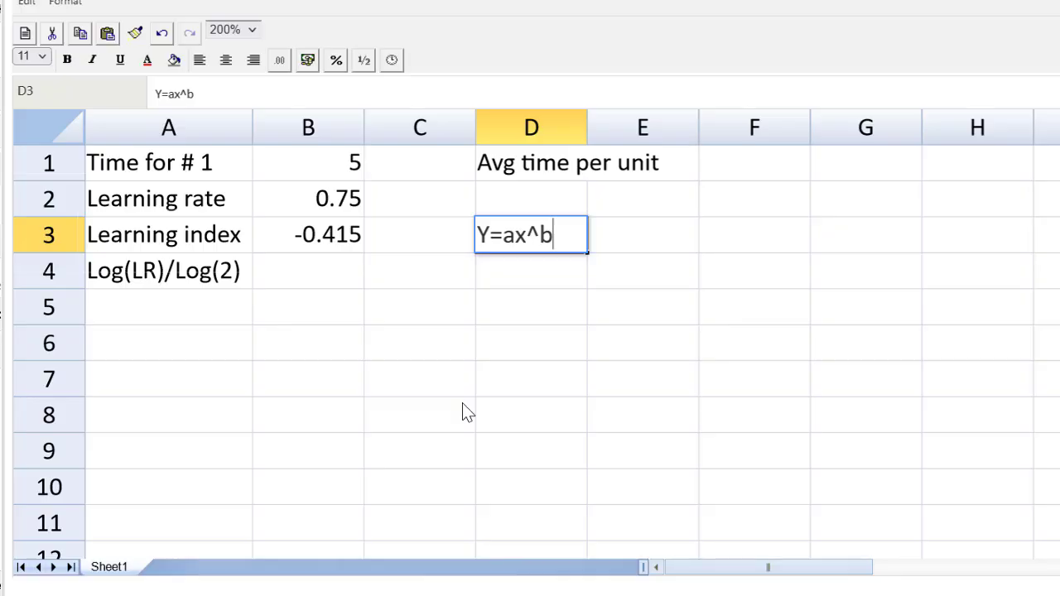
pyautogui.press('Return')
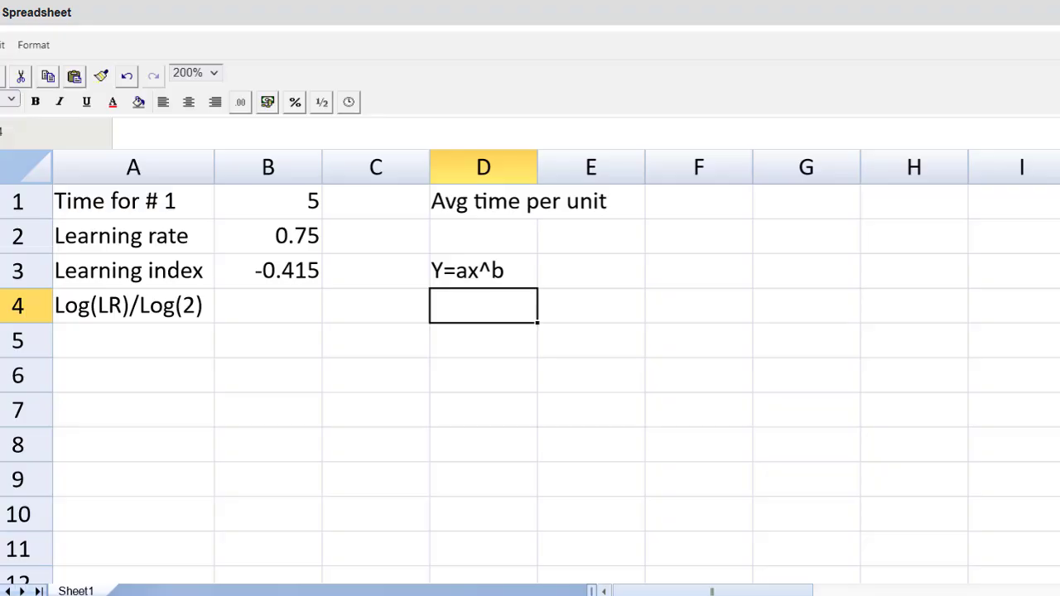
# Step: Enter 'total time for 6', 'total time for 5' and 'Time for # 6' in D5:D7, autofitting column D
pyautogui.click(483, 340)
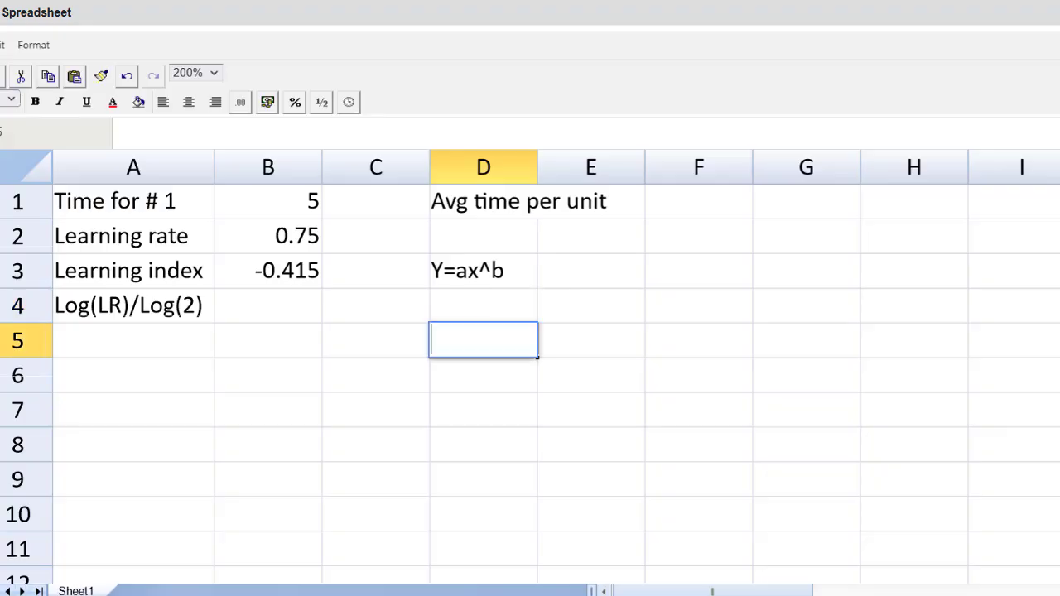
pyautogui.write('total time for ')
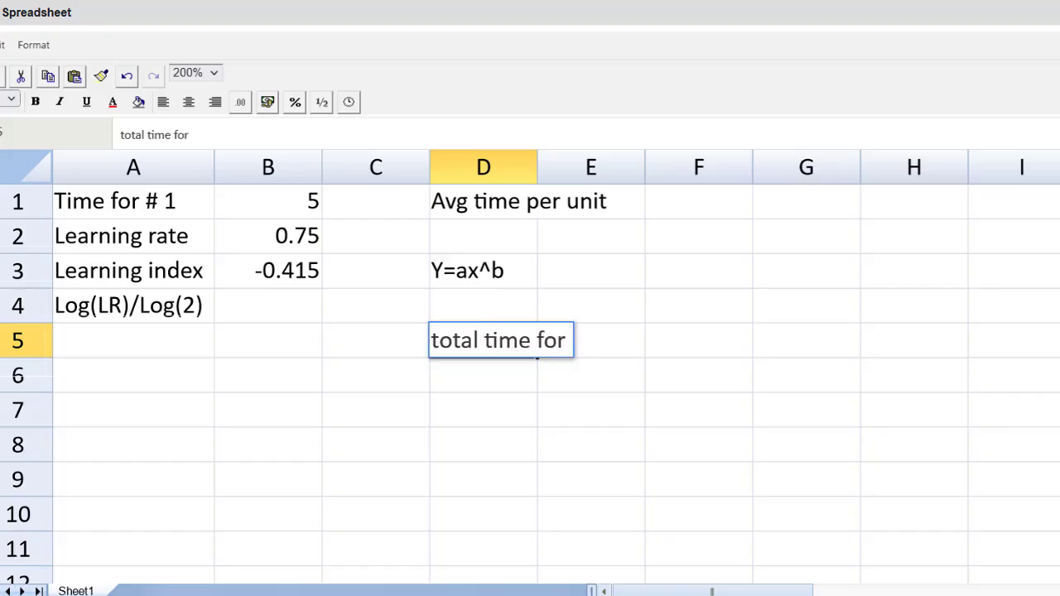
pyautogui.write('6')
pyautogui.press('Return')
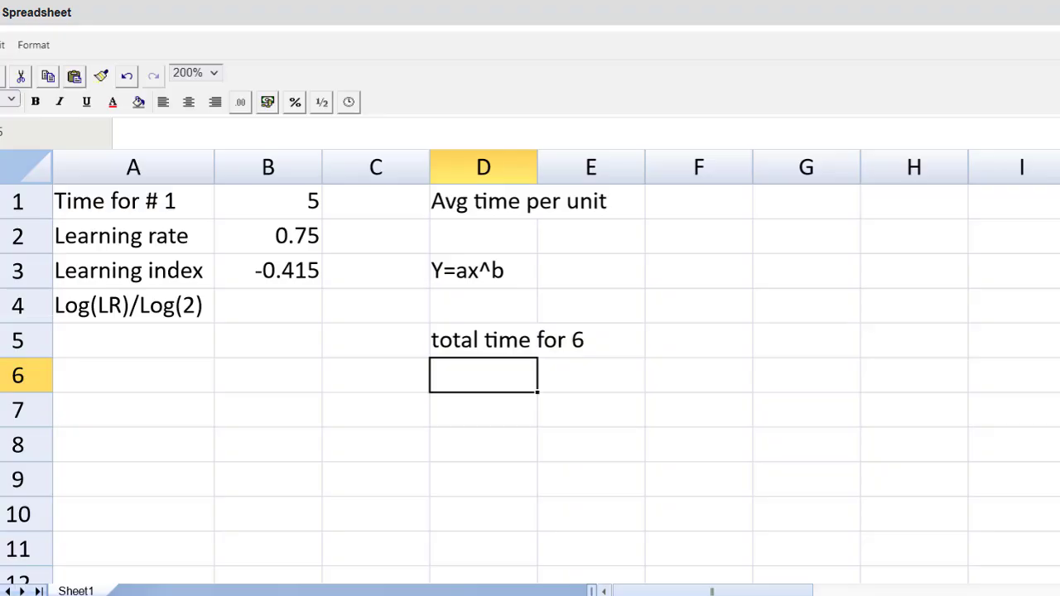
pyautogui.write('total tim')
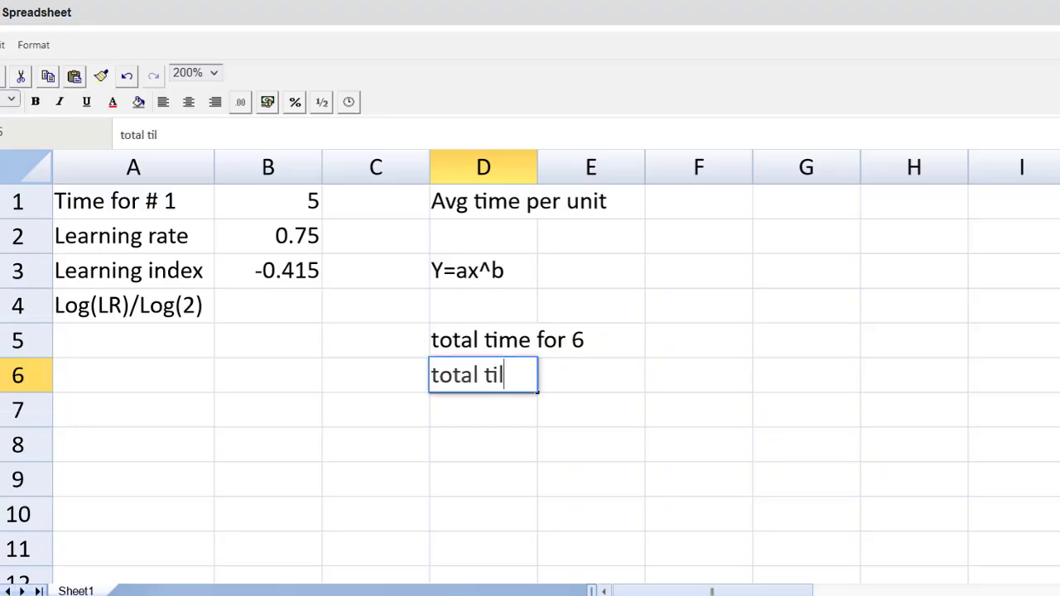
pyautogui.write('e for 5')
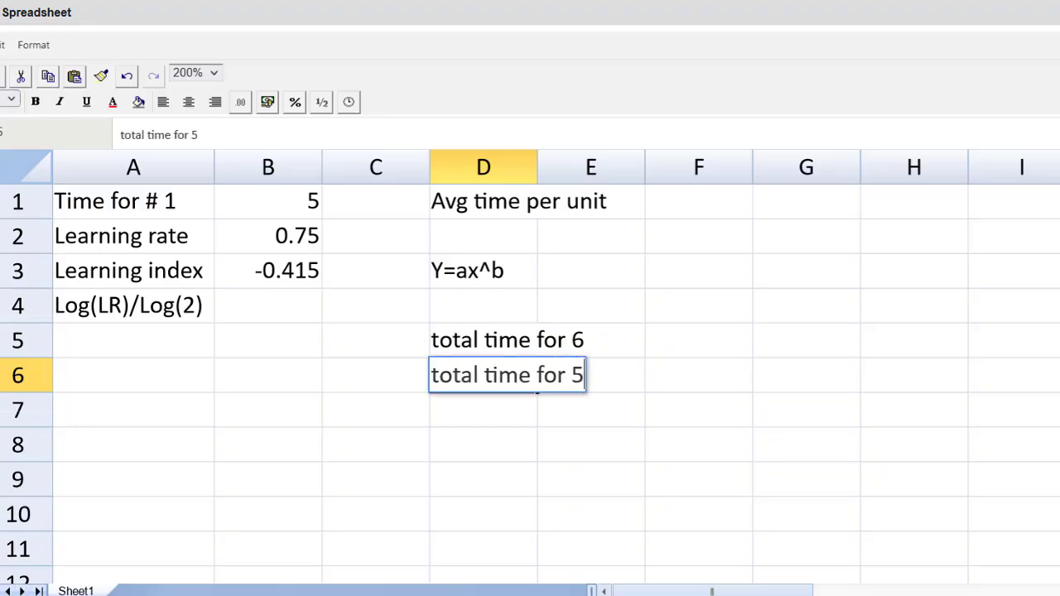
pyautogui.press('Return')
pyautogui.write('Tim')
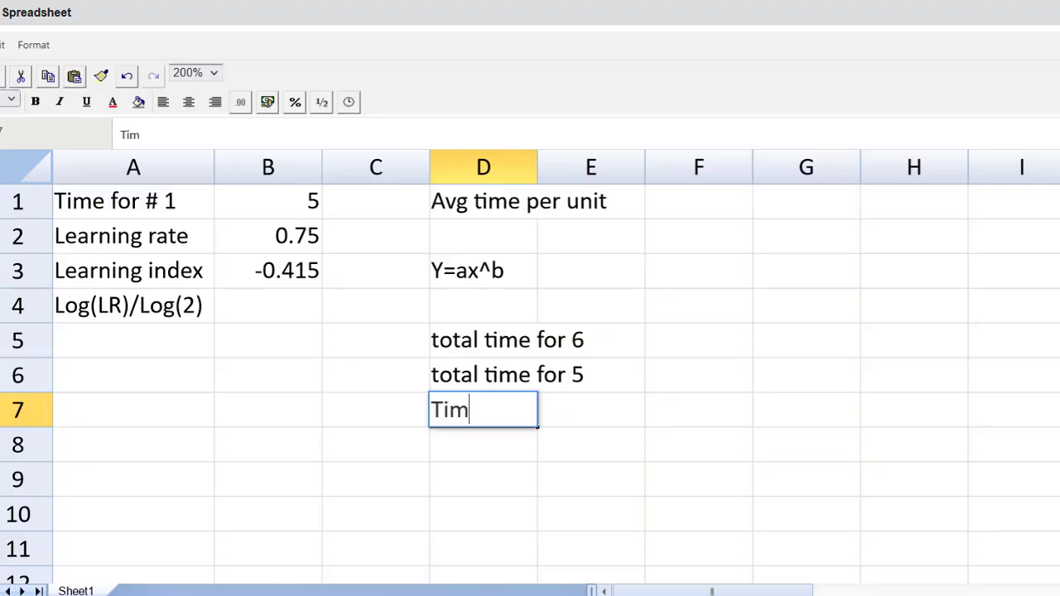
pyautogui.write('e for # 6')
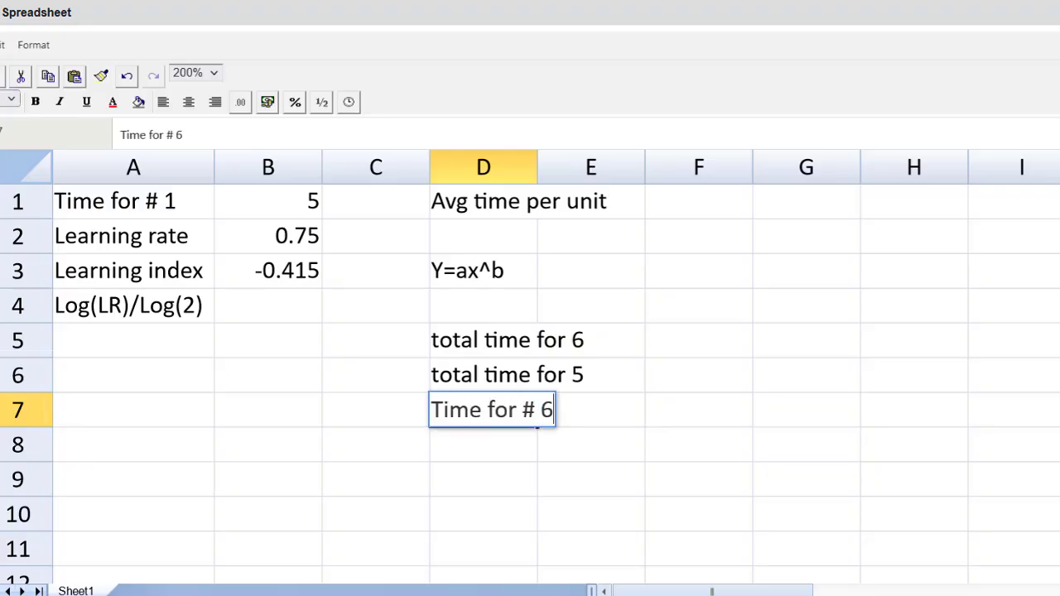
pyautogui.press('Return')
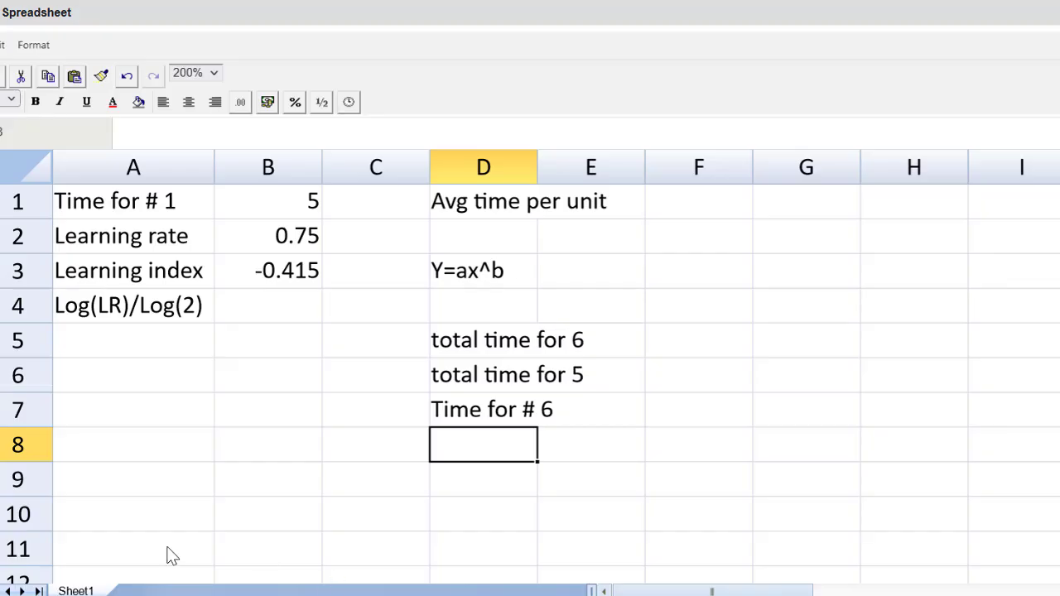
pyautogui.doubleClick(539, 159)
# Step: Label D9 'Avg time for 6' and calculate =5*6^-0.415 in E9
pyautogui.click(477, 481)
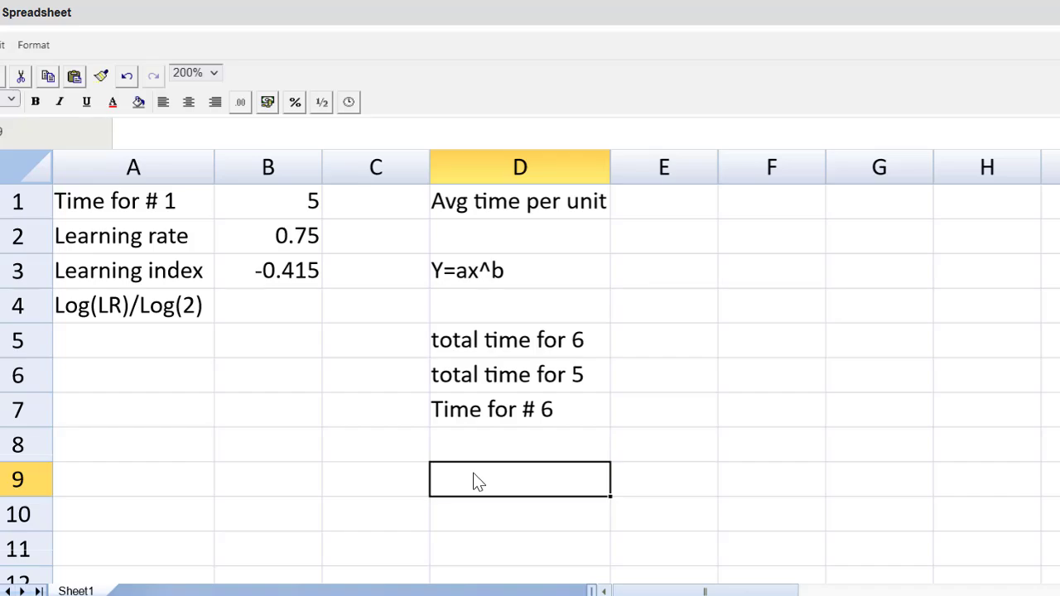
pyautogui.write('Avg t')
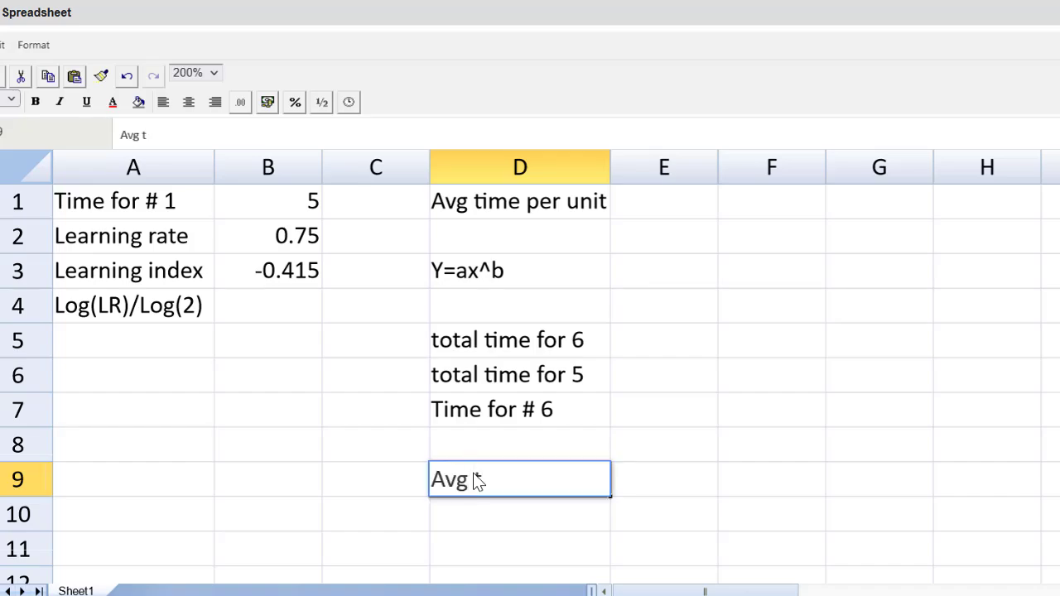
pyautogui.write('ime for 6')
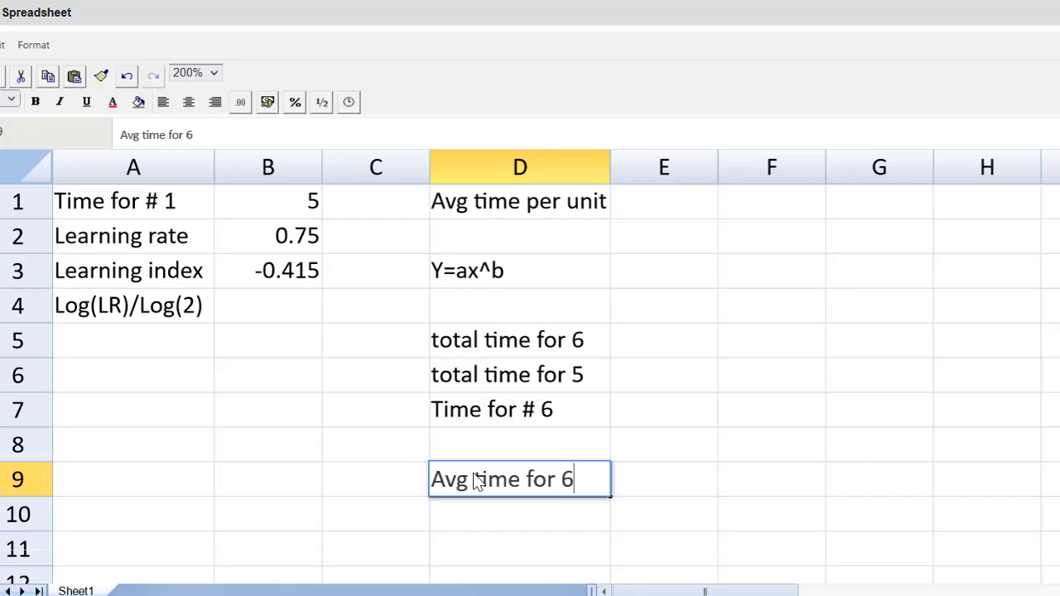
pyautogui.press('Tab')
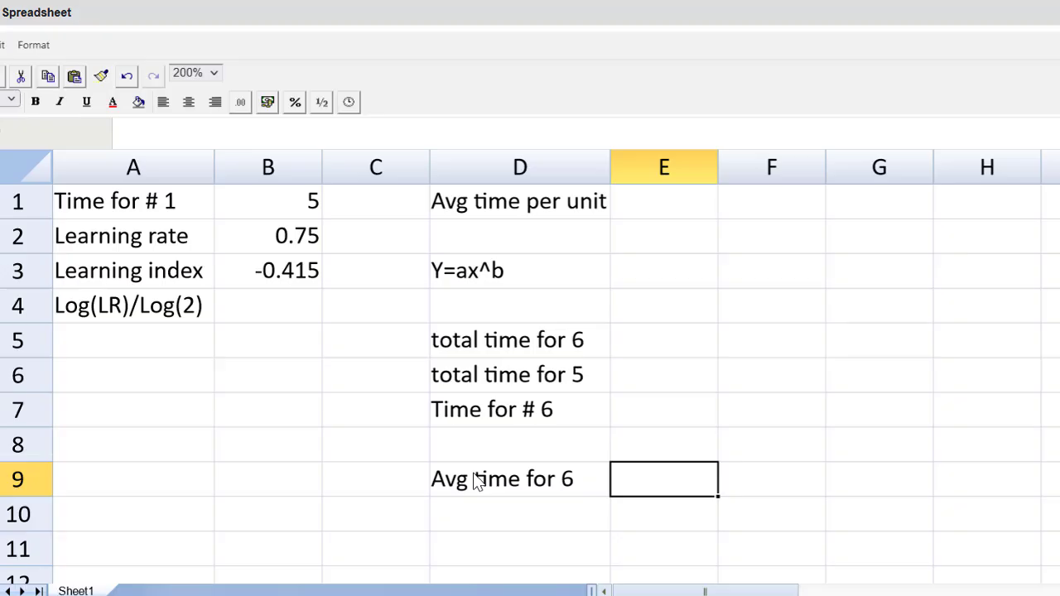
pyautogui.write('=')
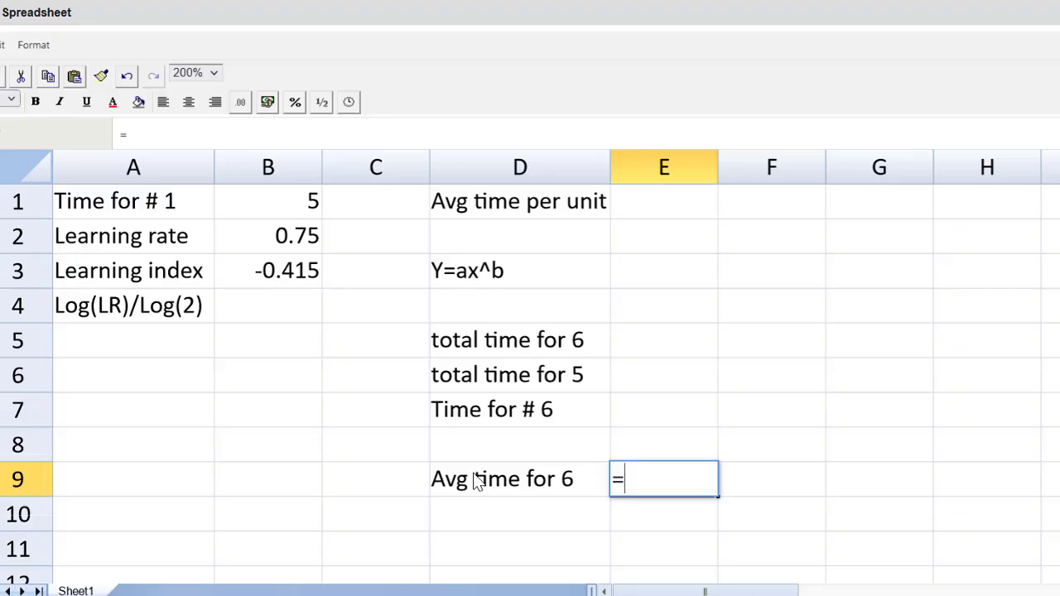
pyautogui.write('5*6')
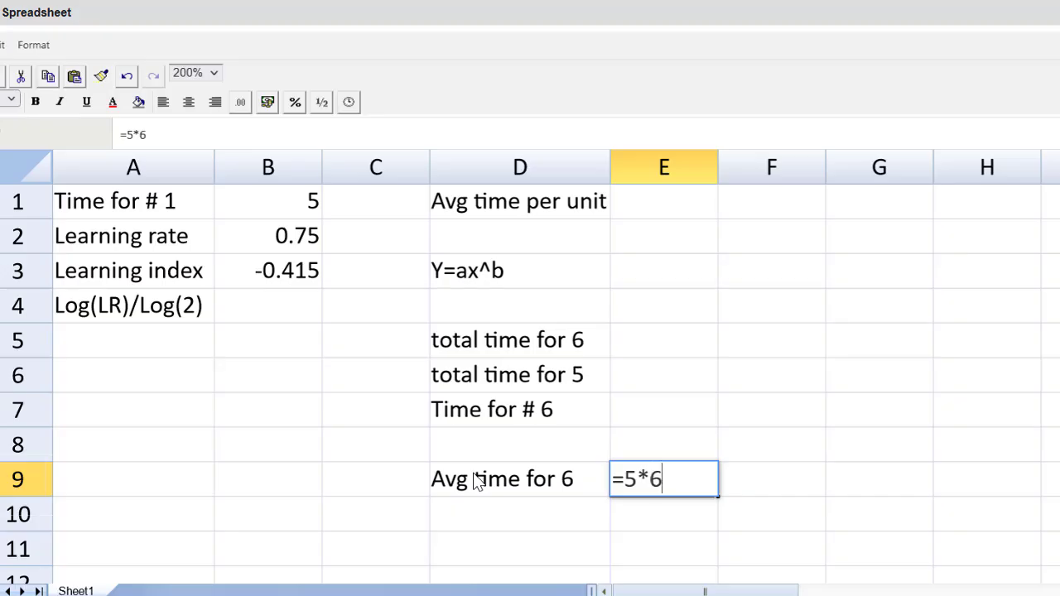
pyautogui.write('^-0.415')
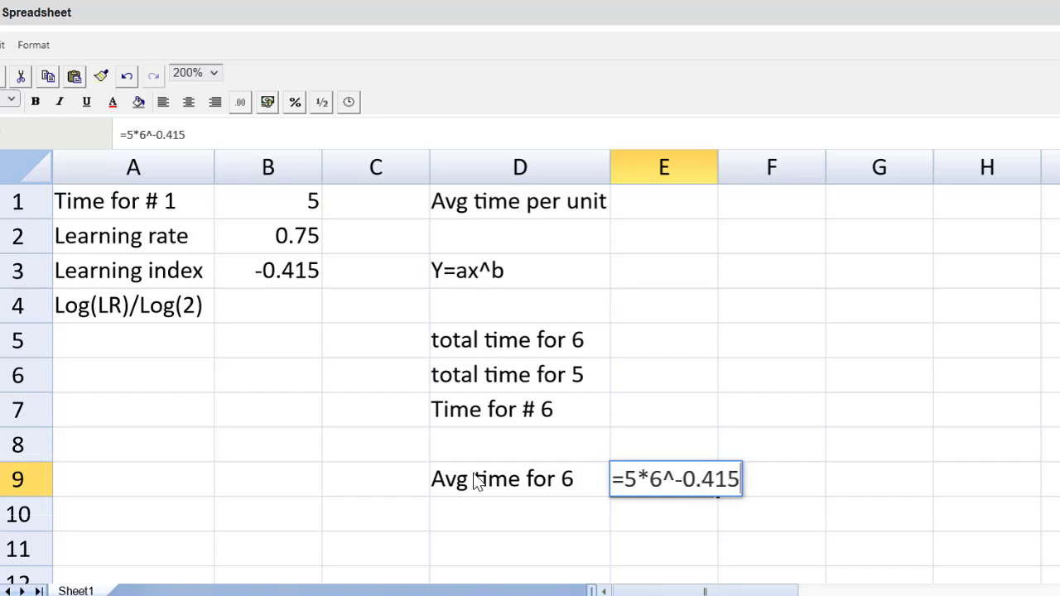
pyautogui.press('Return')
# Step: Label D10 'total for 6' and calculate =E9*6 in E10
pyautogui.press('Left')
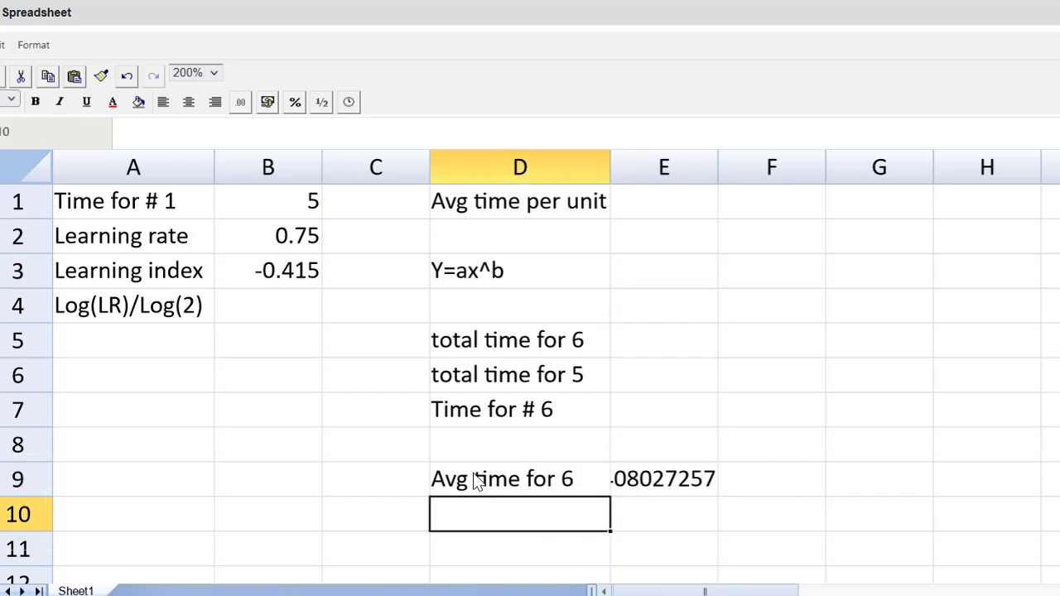
pyautogui.write('total')
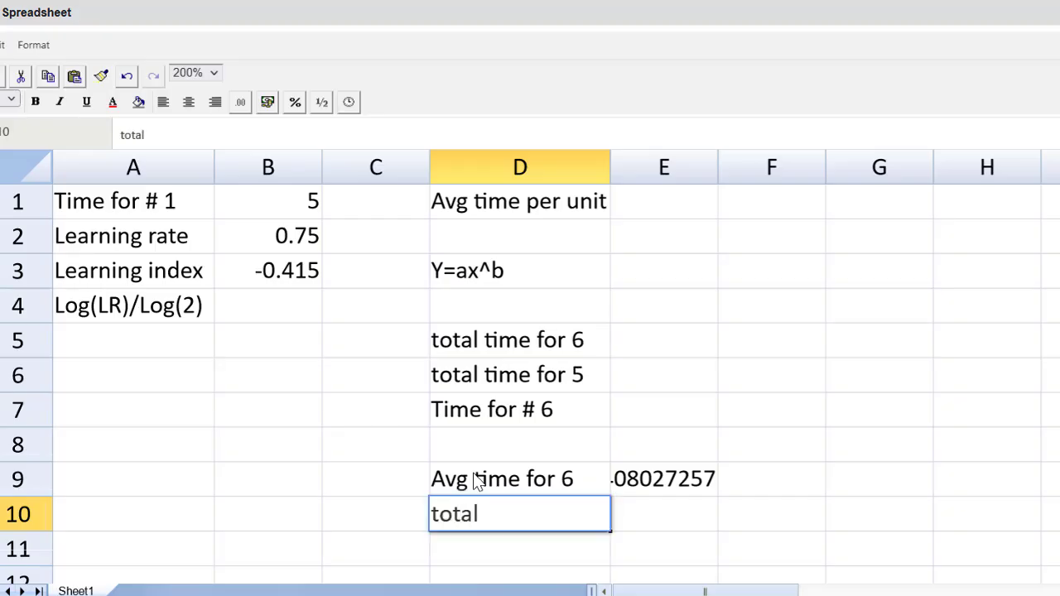
pyautogui.write(' for 6')
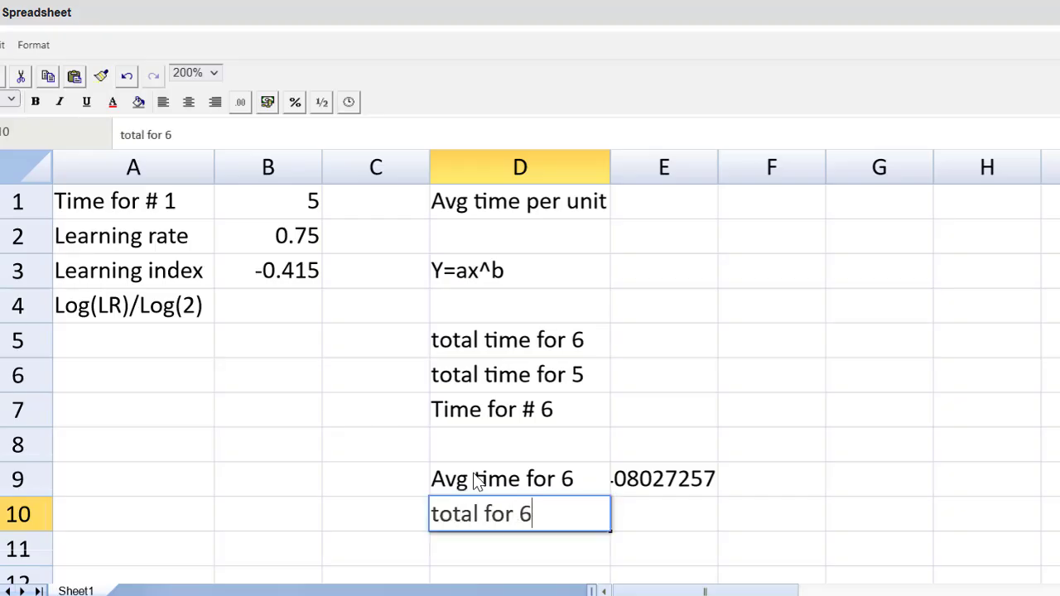
pyautogui.press('Tab')
pyautogui.write('=')
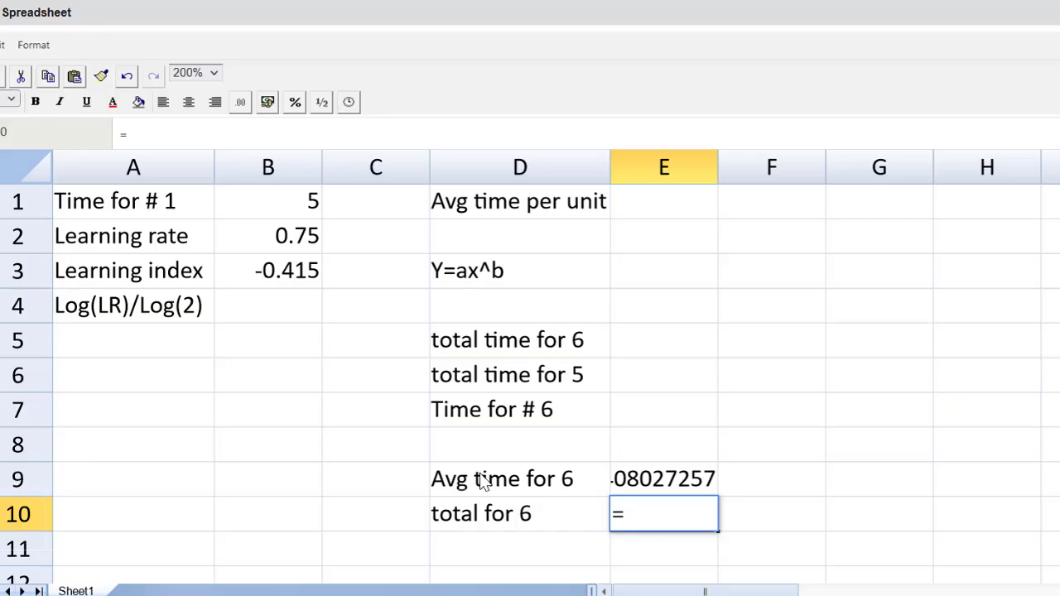
pyautogui.click(627, 489)
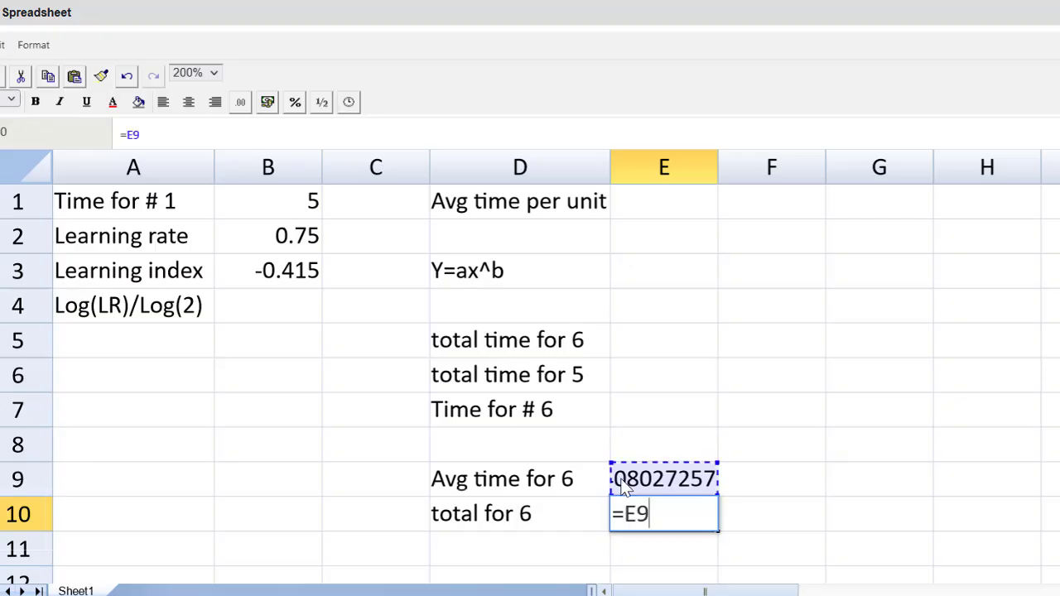
pyautogui.write('*6')
pyautogui.press('Return')
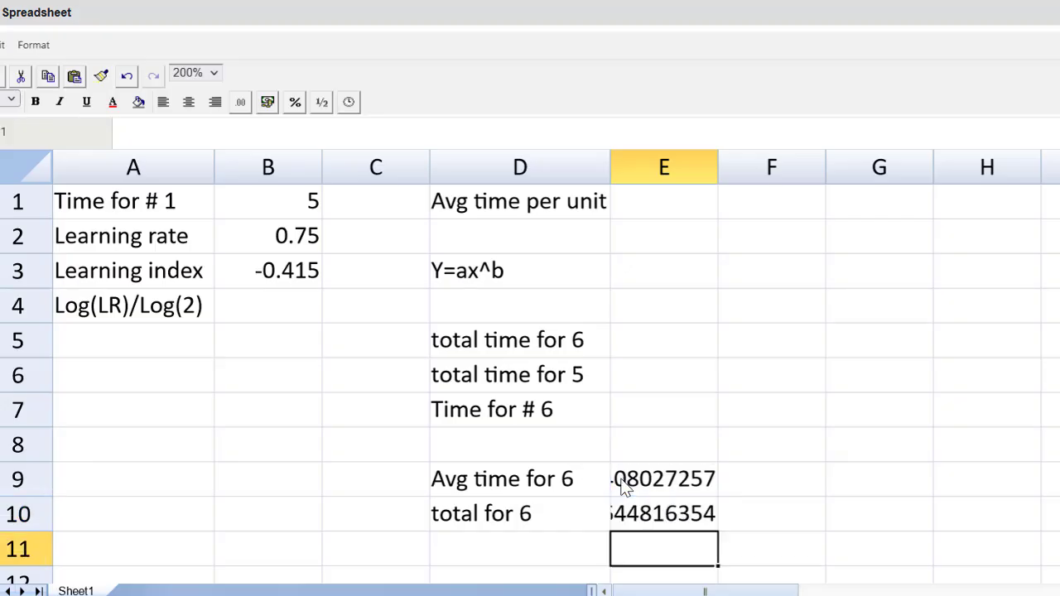
# Step: Format column E with the 0.00 two-decimal number format
pyautogui.click(653, 170)
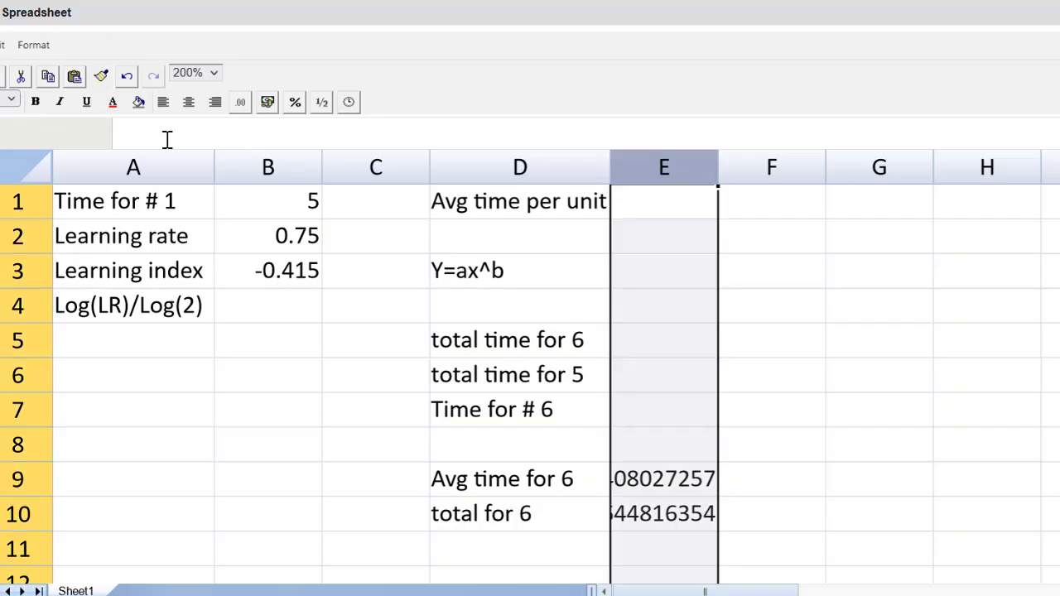
pyautogui.click(240, 106)
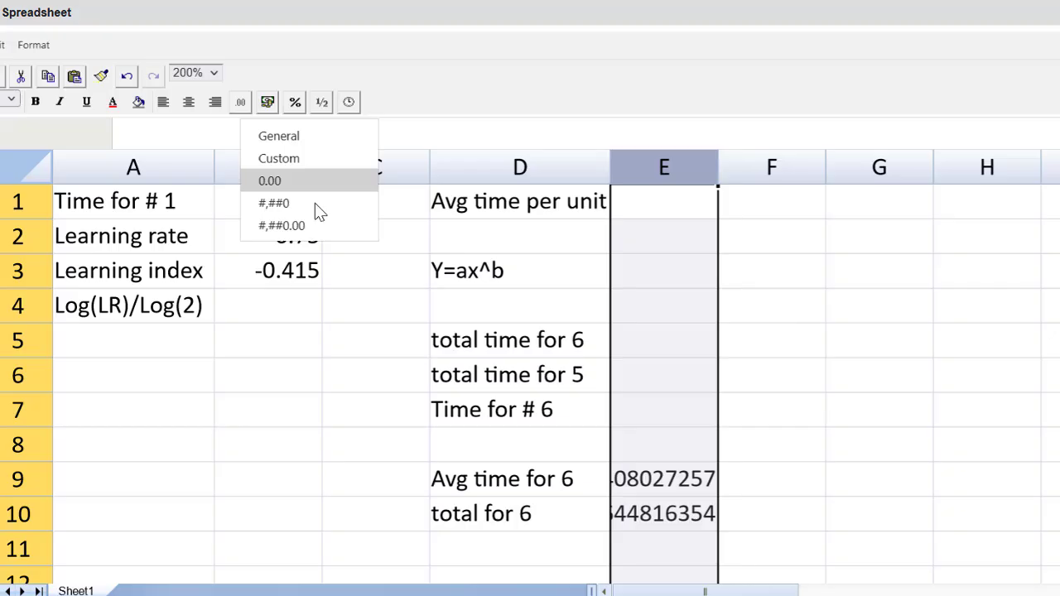
pyautogui.click(283, 189)
pyautogui.click(802, 368)
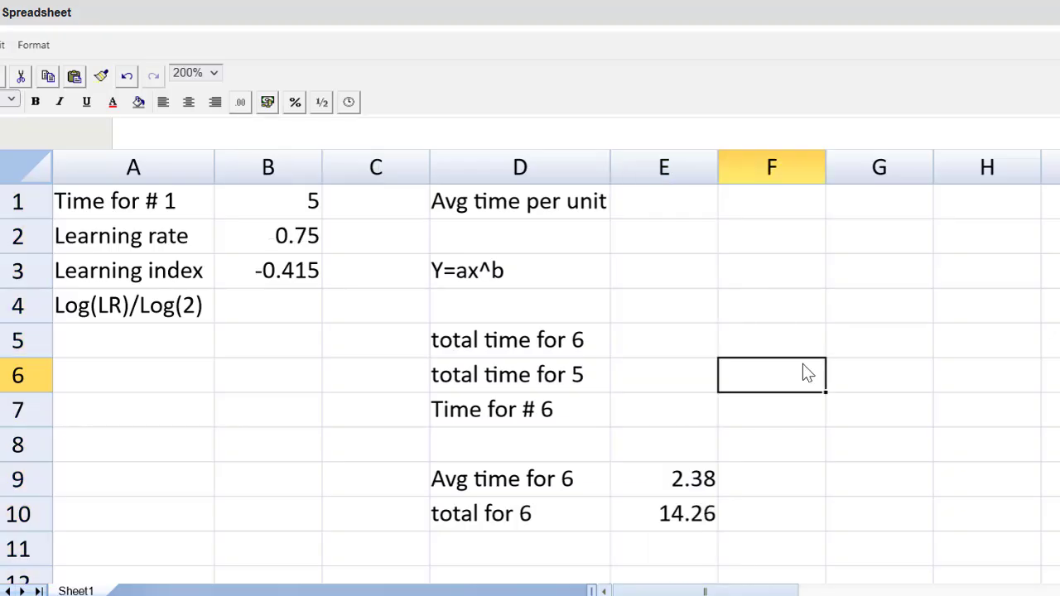
# Step: Set the total time for 6 cell E5 to =E10, showing 14
pyautogui.click(673, 510)
pyautogui.click(677, 343)
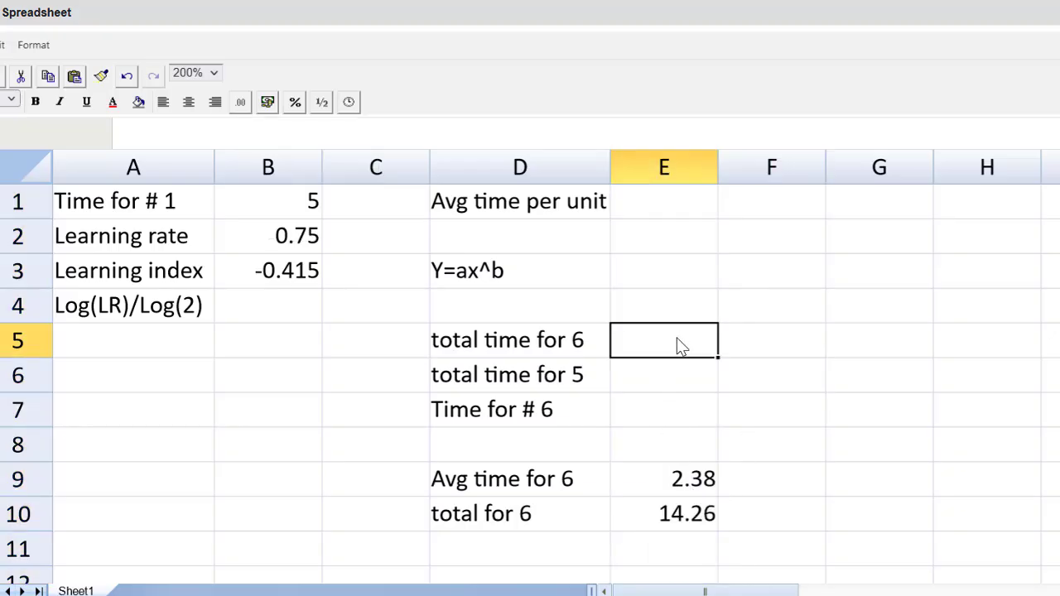
pyautogui.write('=')
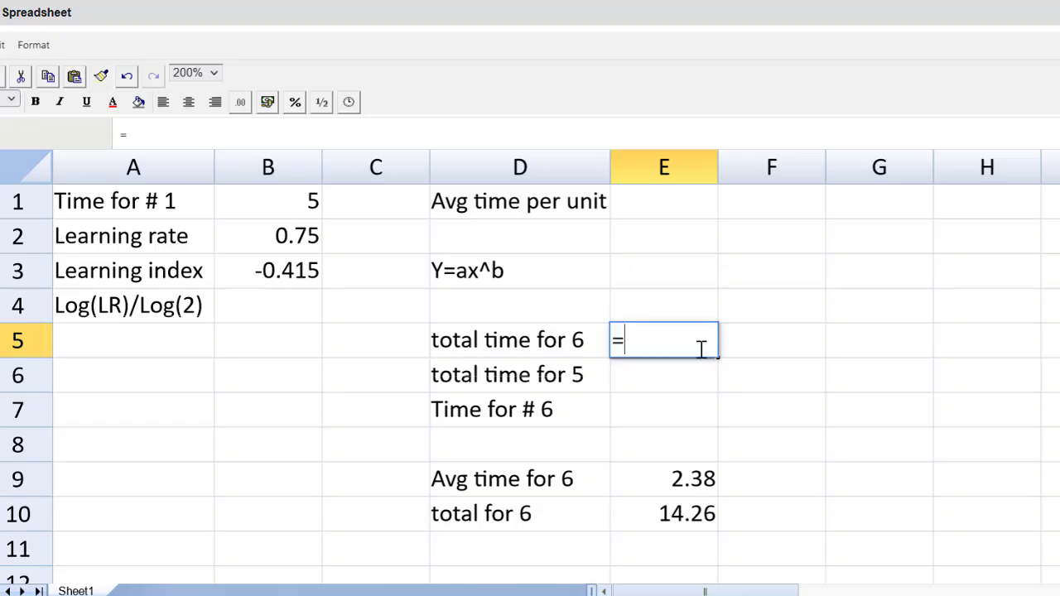
pyautogui.click(692, 514)
pyautogui.press('Return')
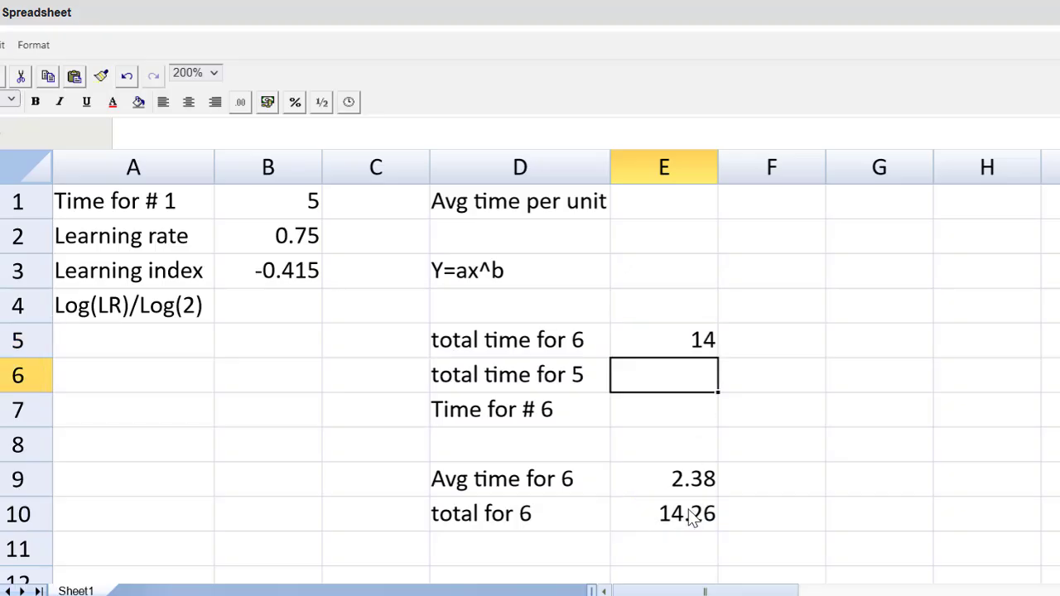
# Step: Copy the Avg time/total for 6 block D9:E10 and paste it at D12
pyautogui.moveTo(514, 479); pyautogui.dragTo(640, 507)
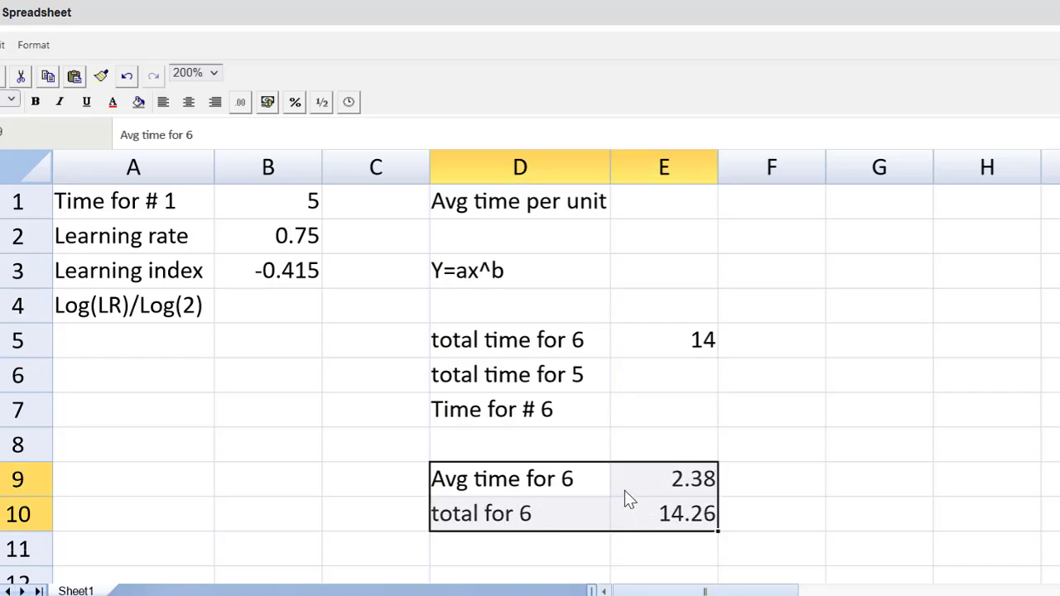
pyautogui.hotkey('ctrl', 'c')
pyautogui.scroll(-1, 624, 491)
pyautogui.click(516, 513)
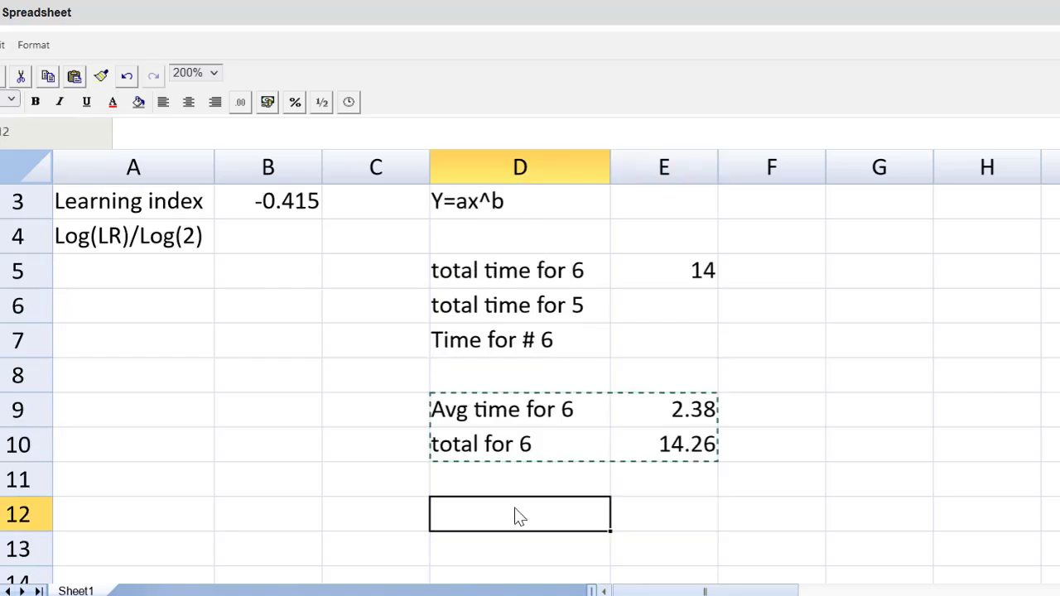
pyautogui.hotkey('ctrl', 'v')
pyautogui.click(530, 528)
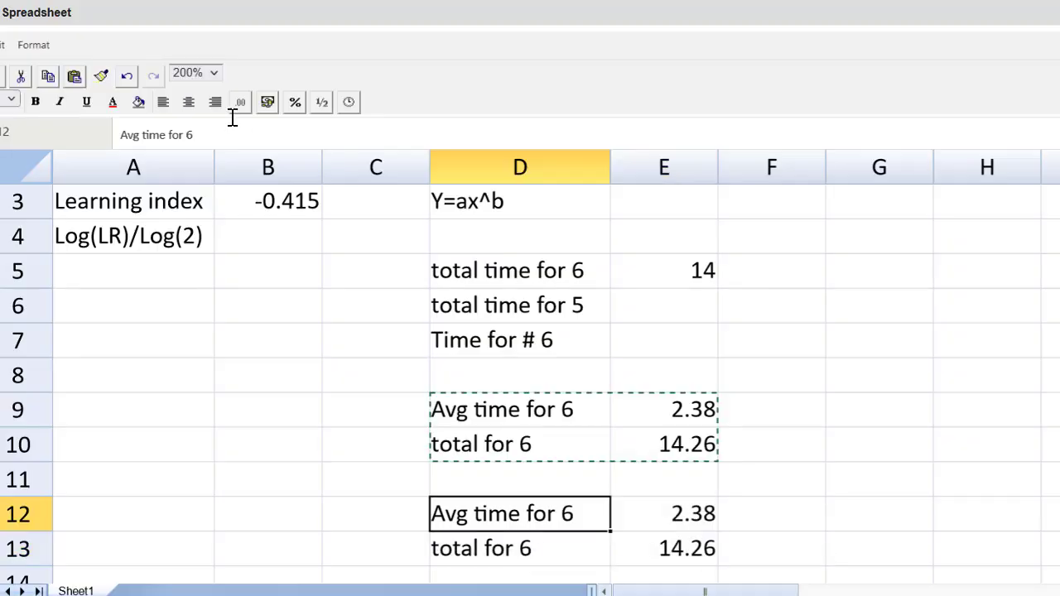
# Step: Rename the copied labels to 'Avg time for 5' and 'total for 5'
pyautogui.click(212, 141)
pyautogui.press('BackSpace')
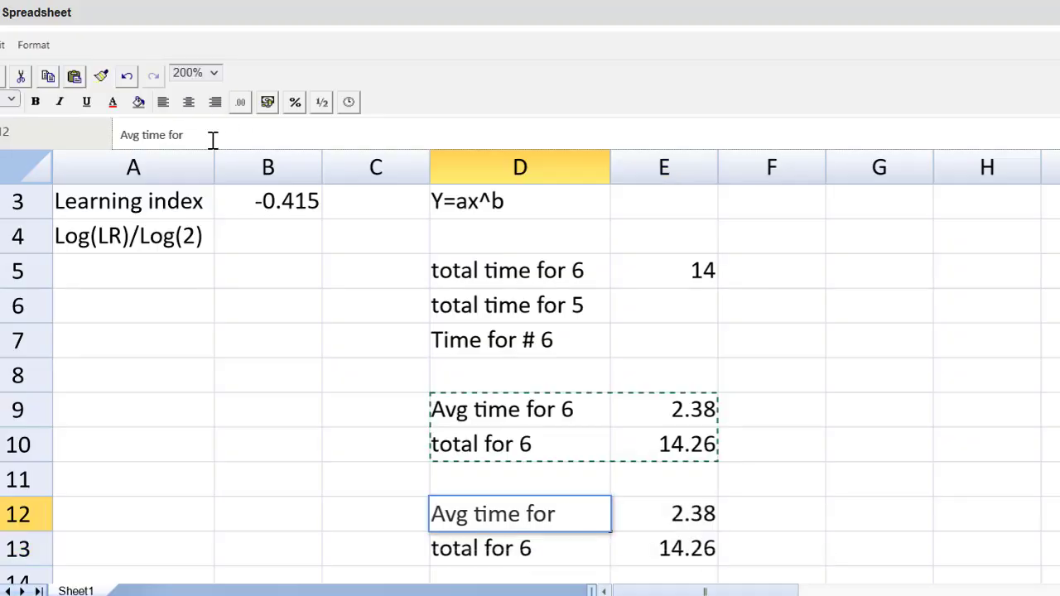
pyautogui.write('5')
pyautogui.press('Return')
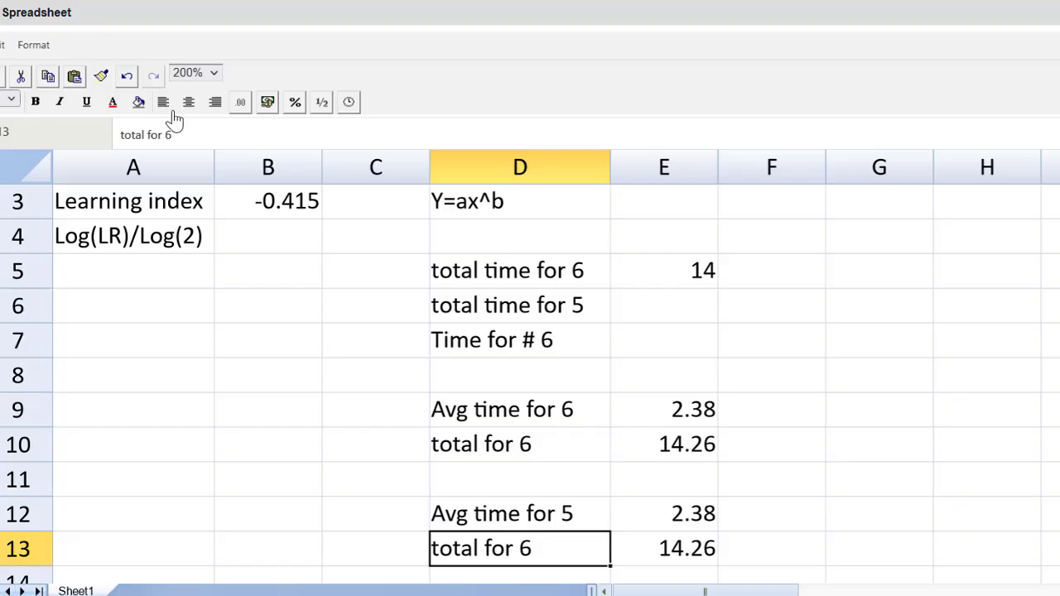
pyautogui.click(201, 125)
pyautogui.press('BackSpace')
pyautogui.write('5')
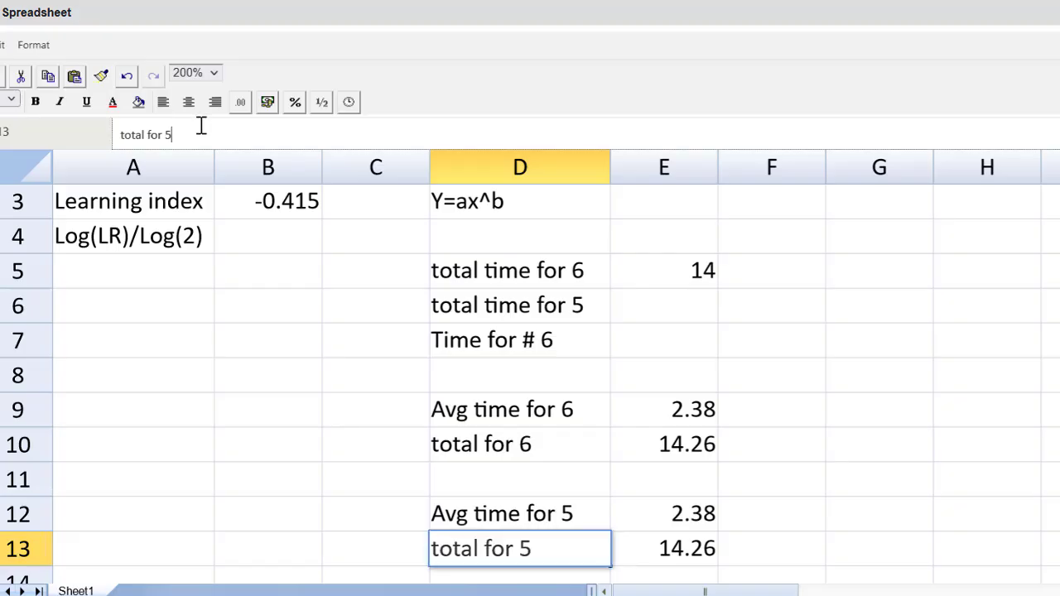
pyautogui.click(638, 494)
# Step: Change E12 to =5*5^-0.415 and E13's multiplier to 5, giving 2.56 and 12.82
pyautogui.click(639, 507)
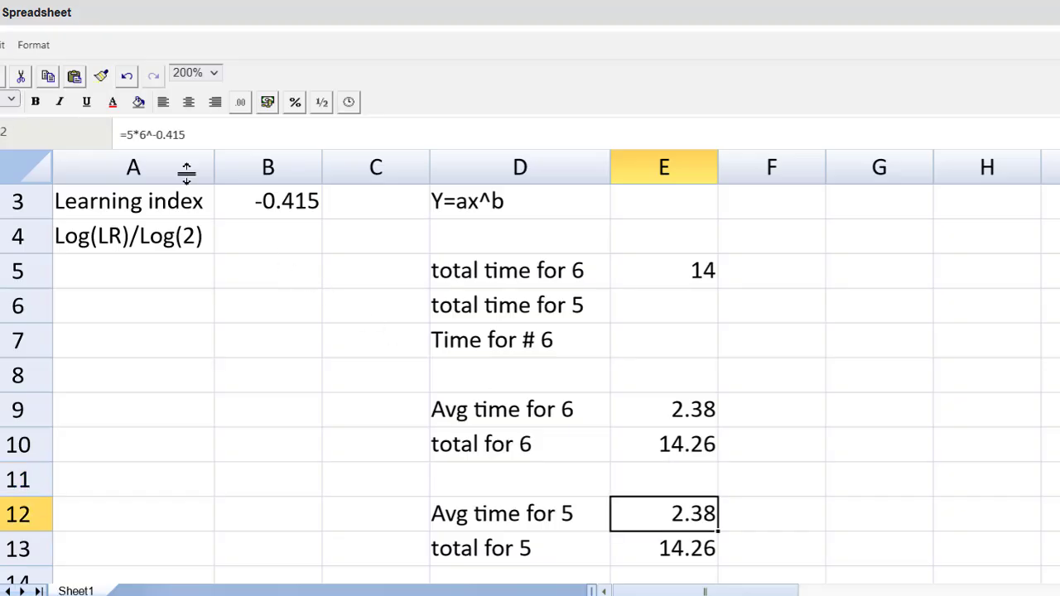
pyautogui.click(141, 134)
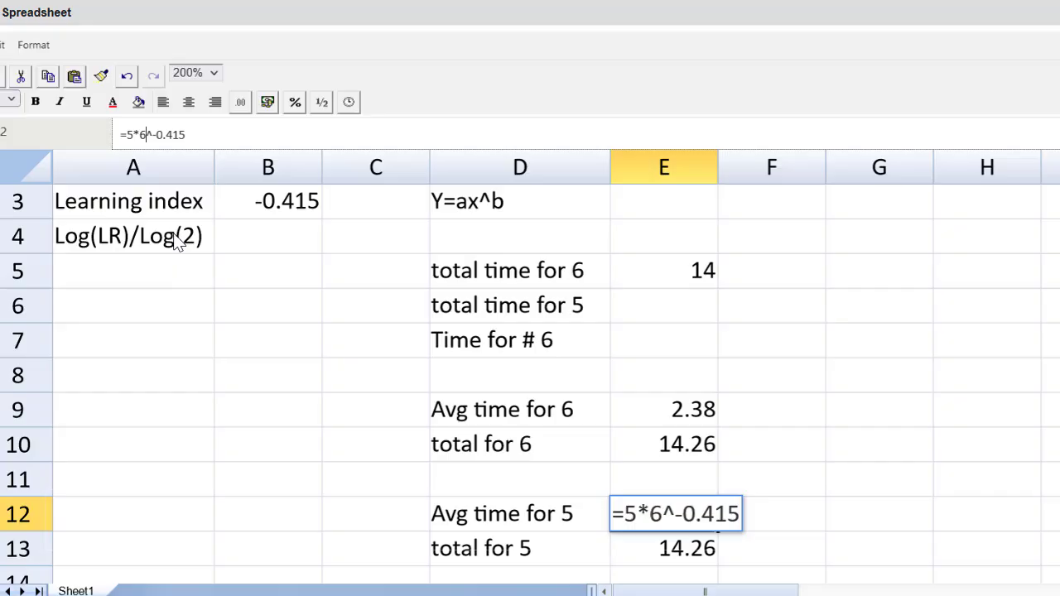
pyautogui.click(660, 507)
pyautogui.press('BackSpace')
pyautogui.write('5')
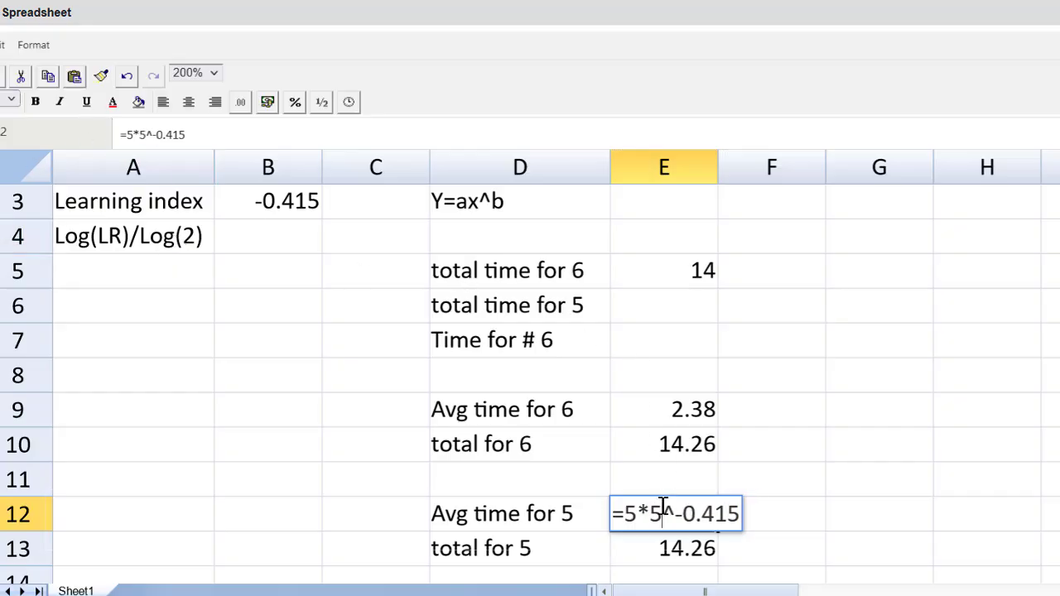
pyautogui.press('Return')
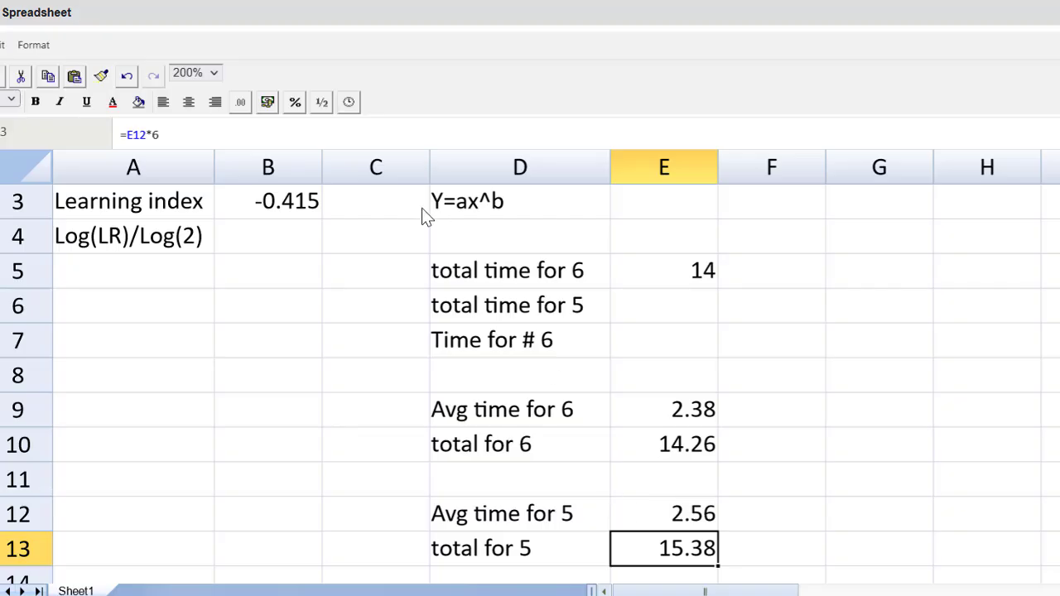
pyautogui.click(199, 134)
pyautogui.press('BackSpace')
pyautogui.write('5')
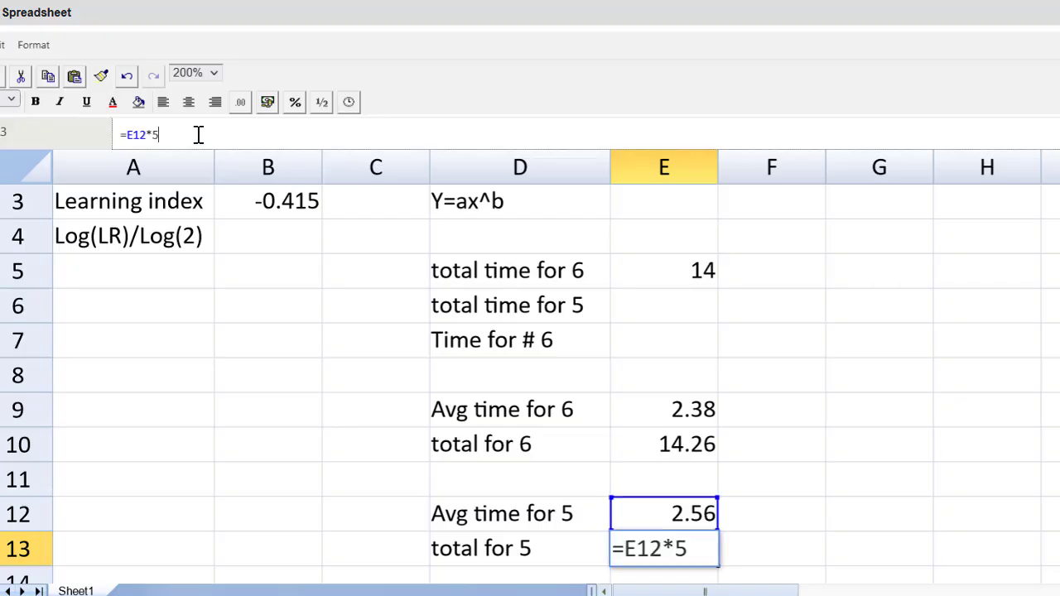
pyautogui.press('Return')
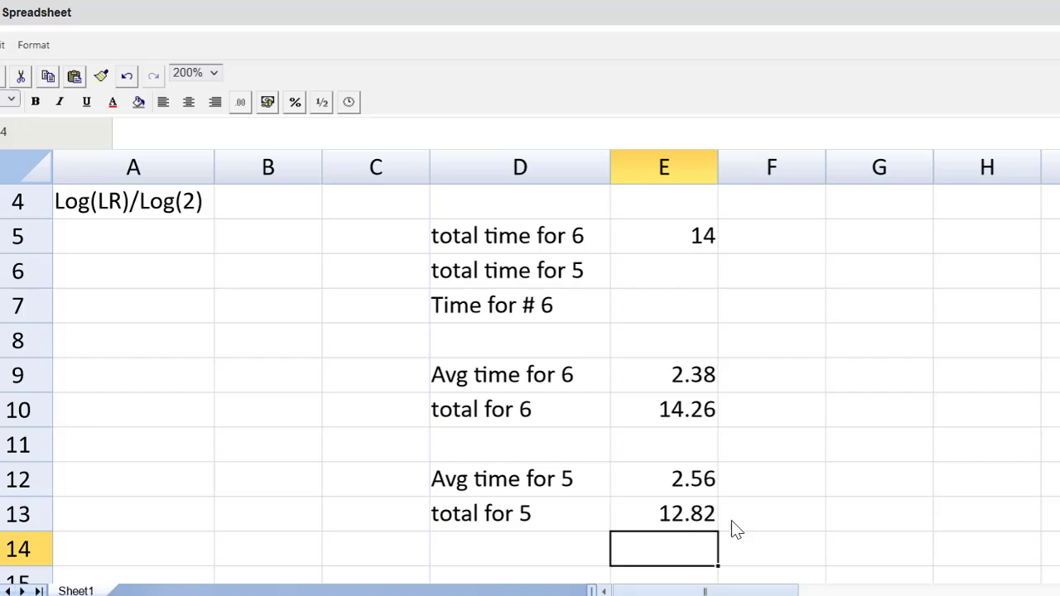
# Step: Link total time for 5 in E6 to E13, undoing a mistaken formula first
pyautogui.click(696, 515)
pyautogui.write('=')
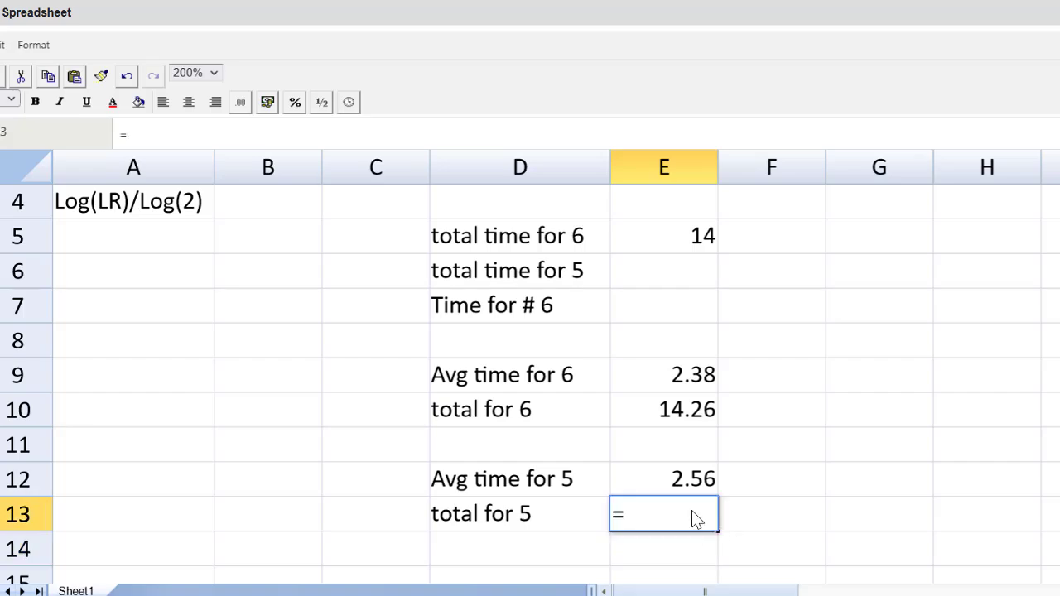
pyautogui.click(660, 277)
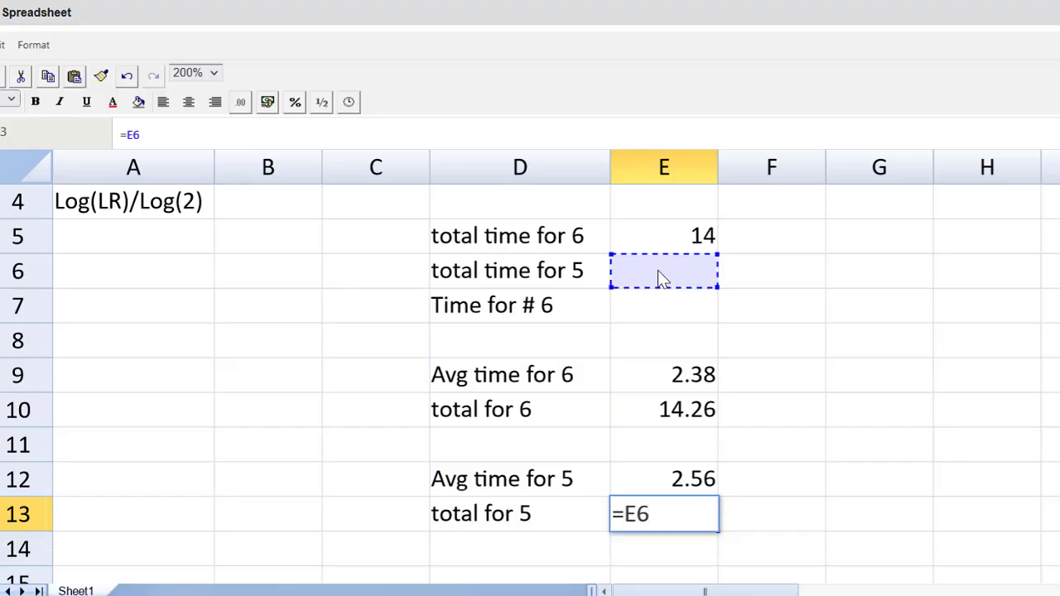
pyautogui.press('Return')
pyautogui.click(660, 277)
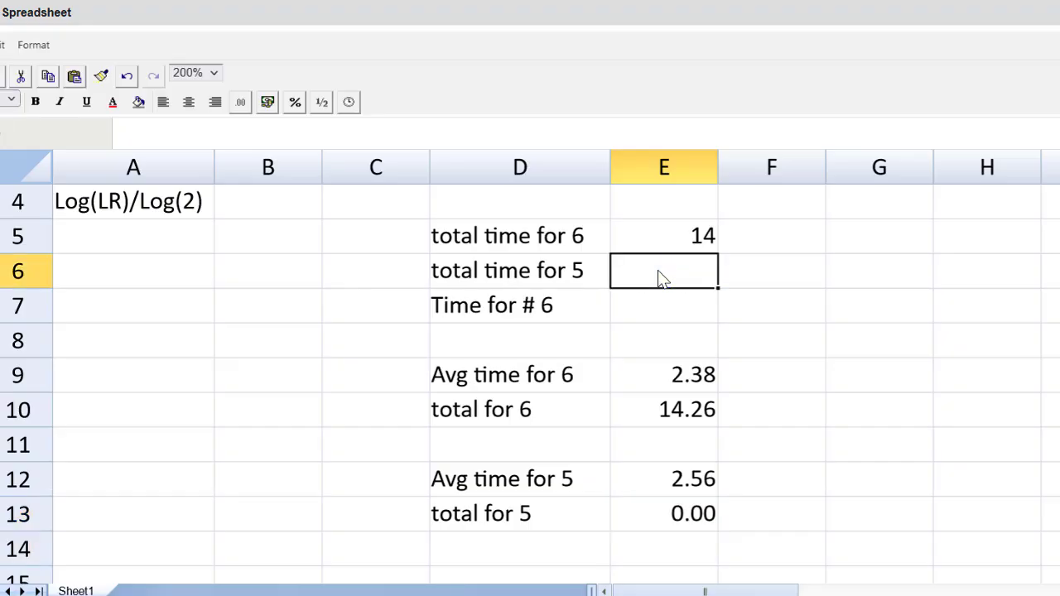
pyautogui.hotkey('ctrl', 'z')
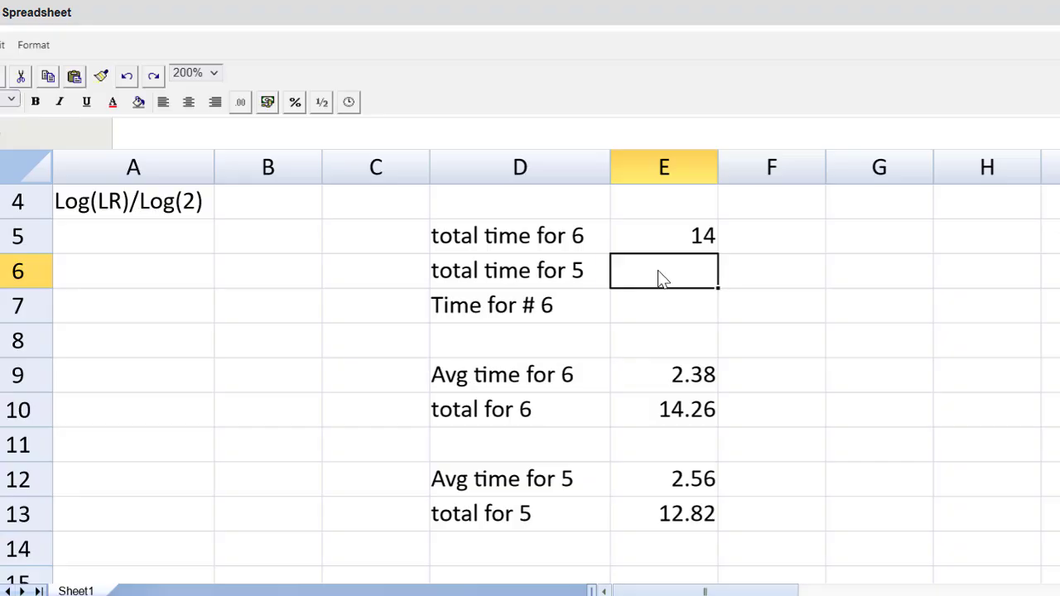
pyautogui.write('=')
pyautogui.click(629, 515)
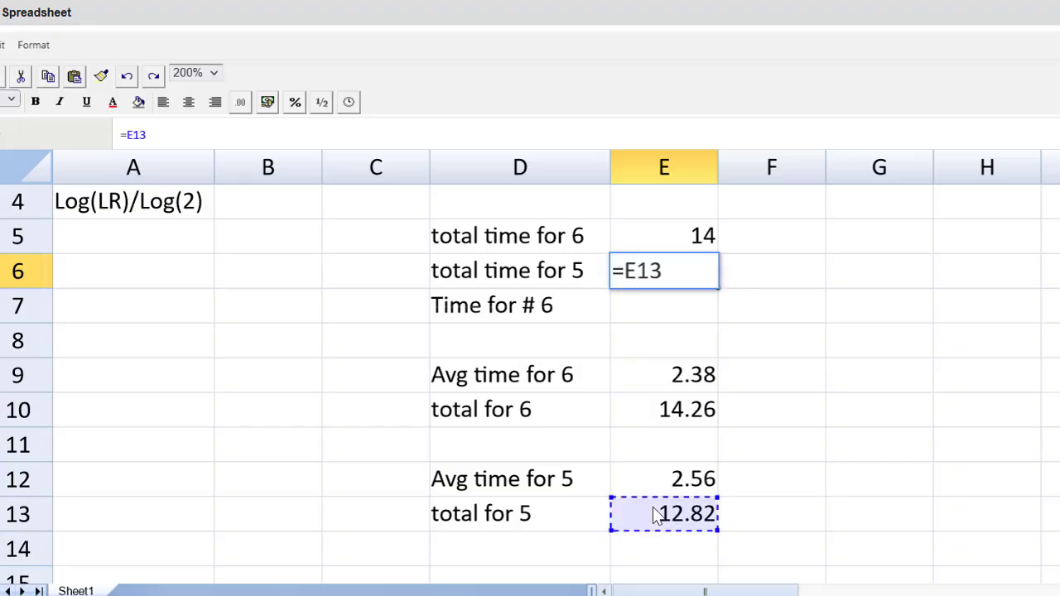
pyautogui.press('Return')
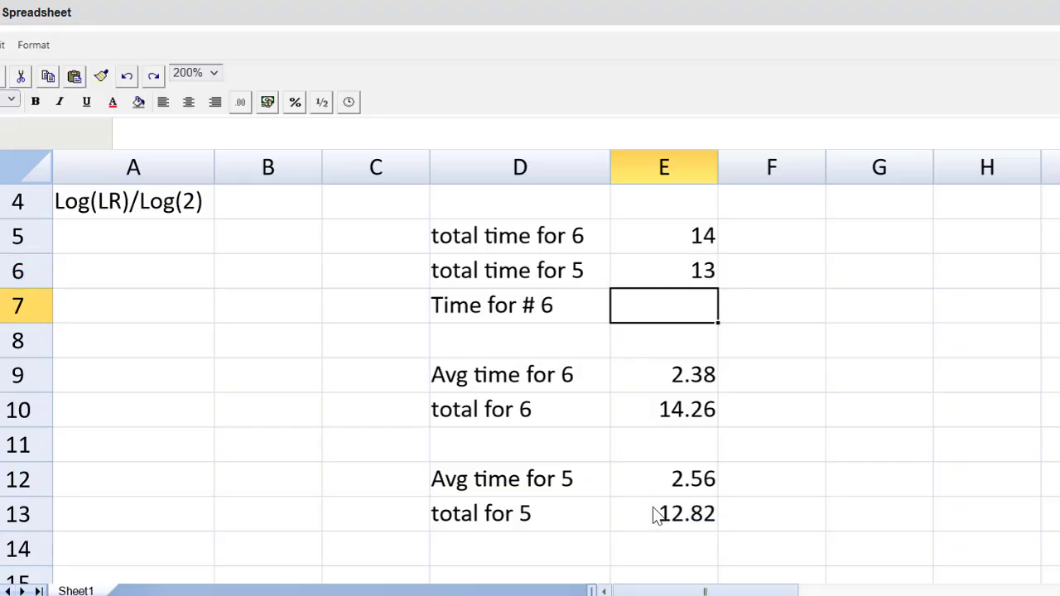
# Step: Enter =E5-E6 in E7 and format E5:E7 as 0.00, giving 1.44
pyautogui.write('=')
pyautogui.click(696, 239)
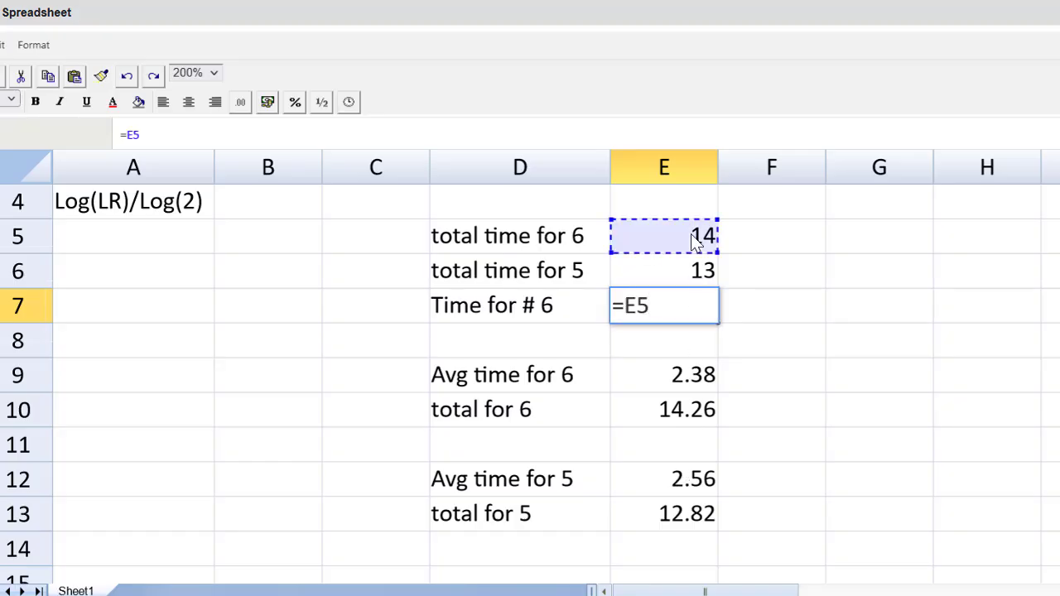
pyautogui.write('-')
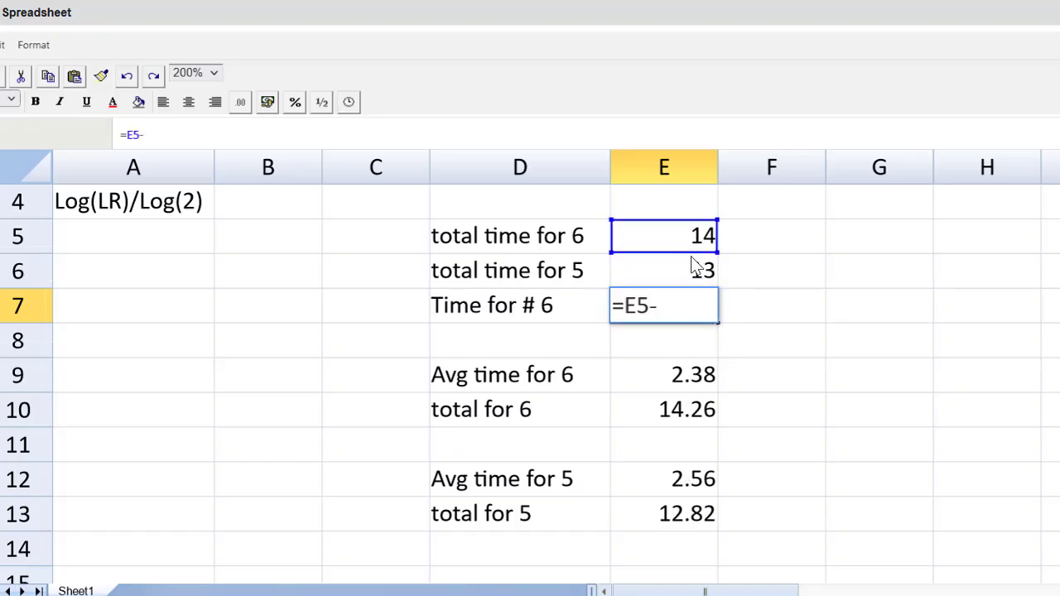
pyautogui.click(694, 265)
pyautogui.press('Return')
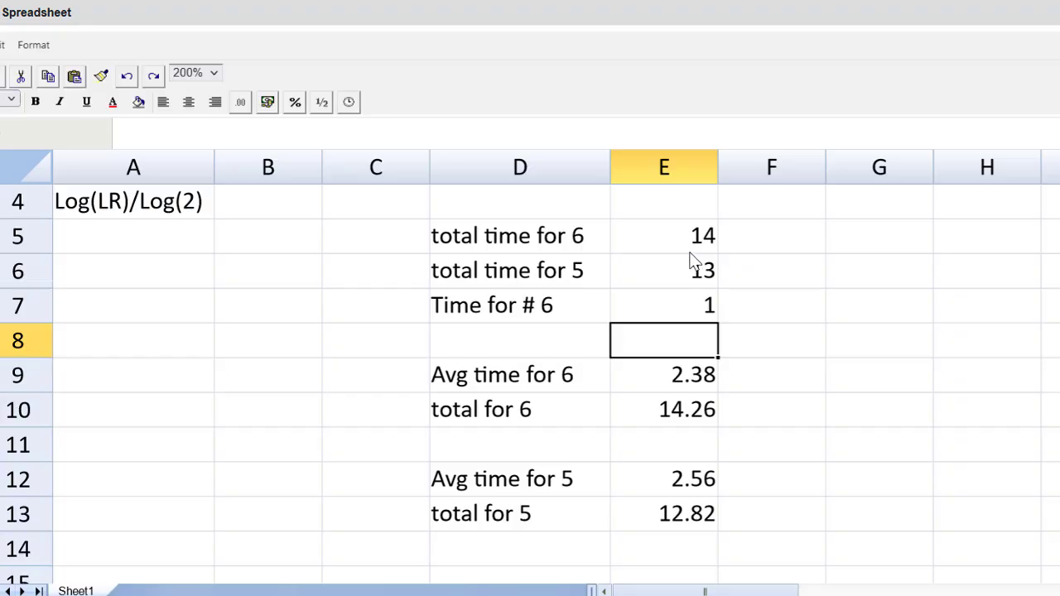
pyautogui.moveTo(698, 238); pyautogui.dragTo(706, 306)
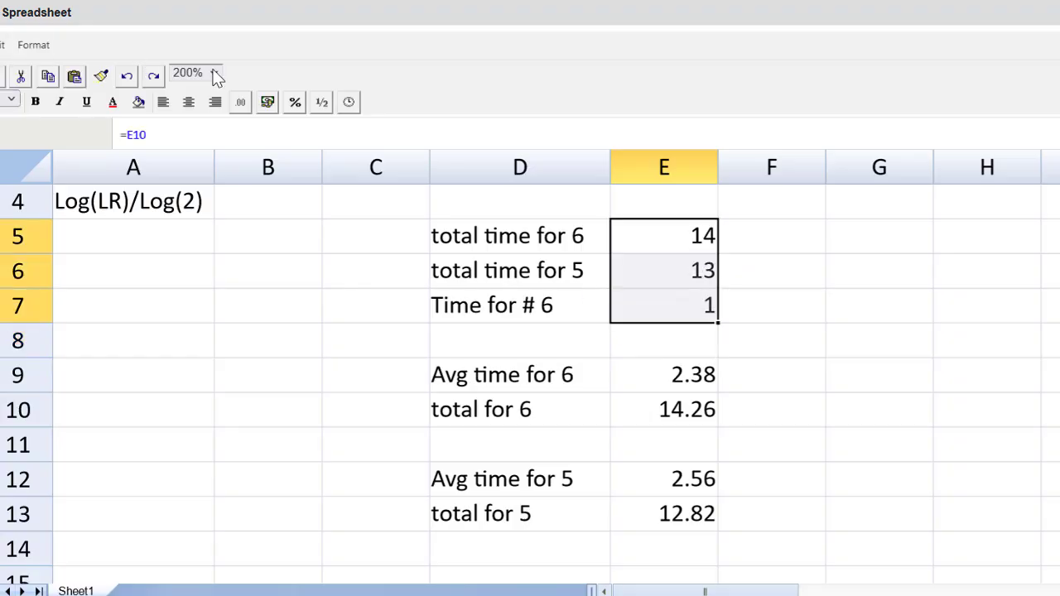
pyautogui.click(239, 108)
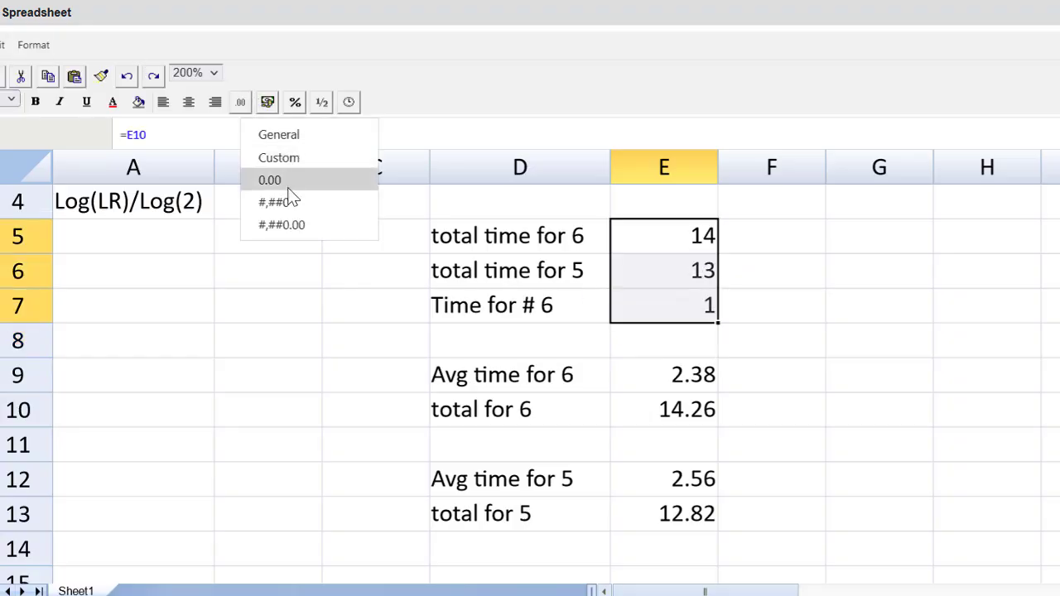
pyautogui.click(288, 185)
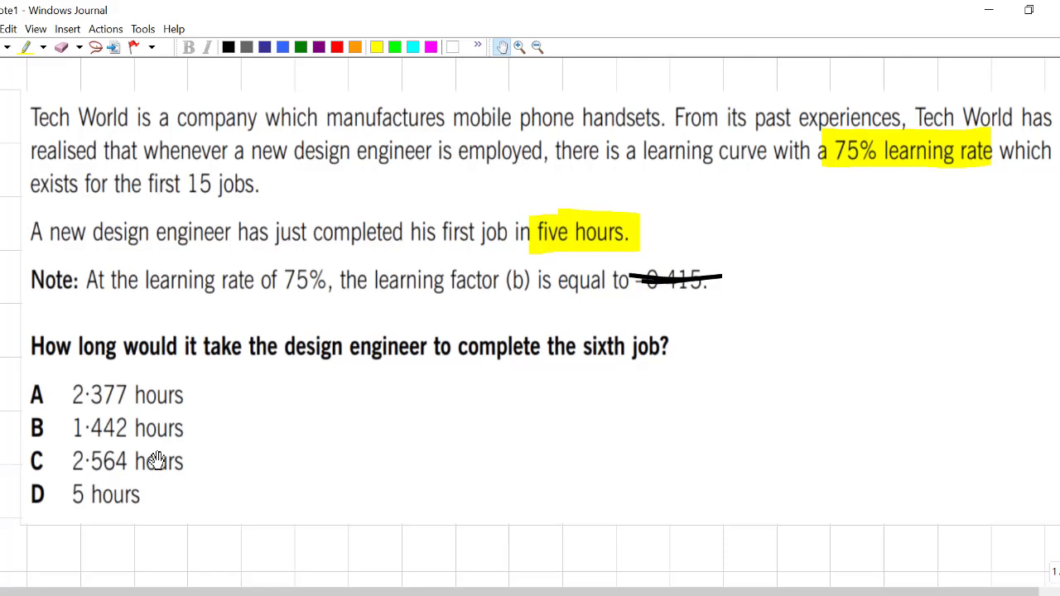
# Step: Highlight option B, 1·442 hours, in yellow as the answer
pyautogui.click(26, 46)
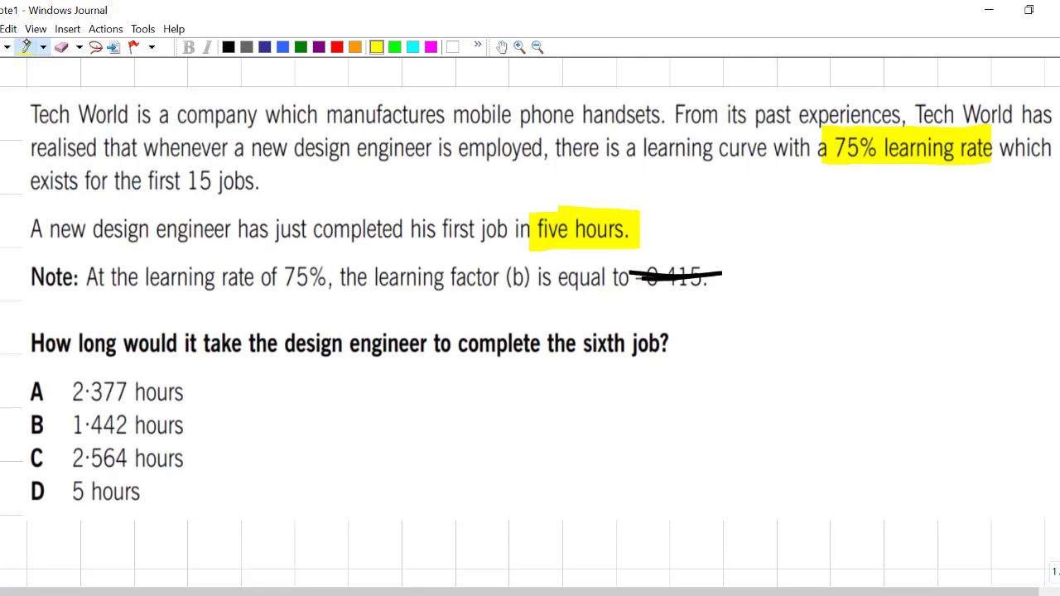
pyautogui.moveTo(16, 424); pyautogui.dragTo(247, 422)
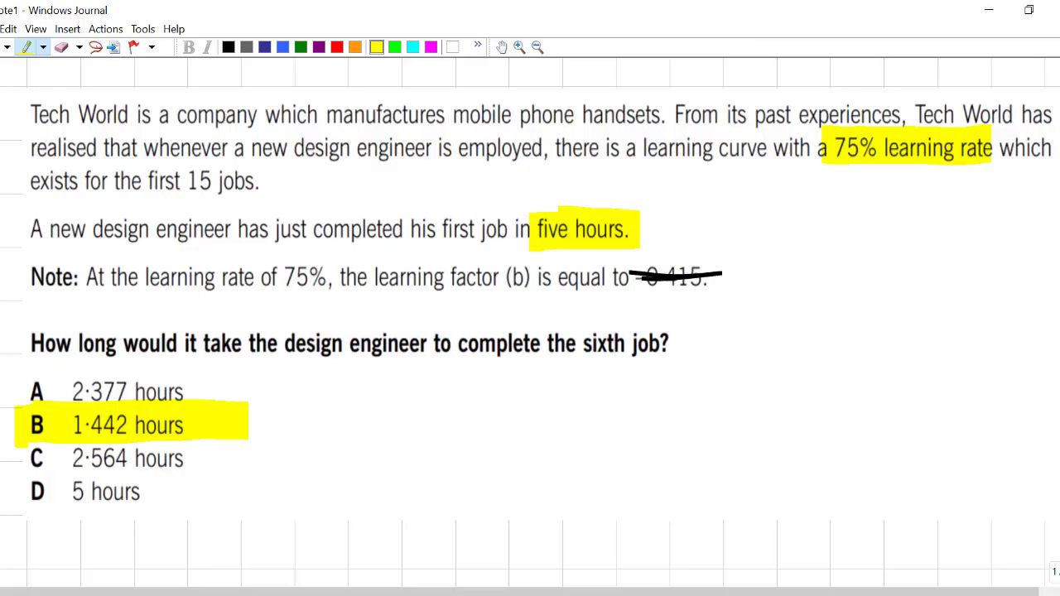
# Step: Italicize the totals 14.26 and 12.82 and the 1.44 sixth-job time, then check nearby formulas
pyautogui.hotkey('alt', 'Tab')
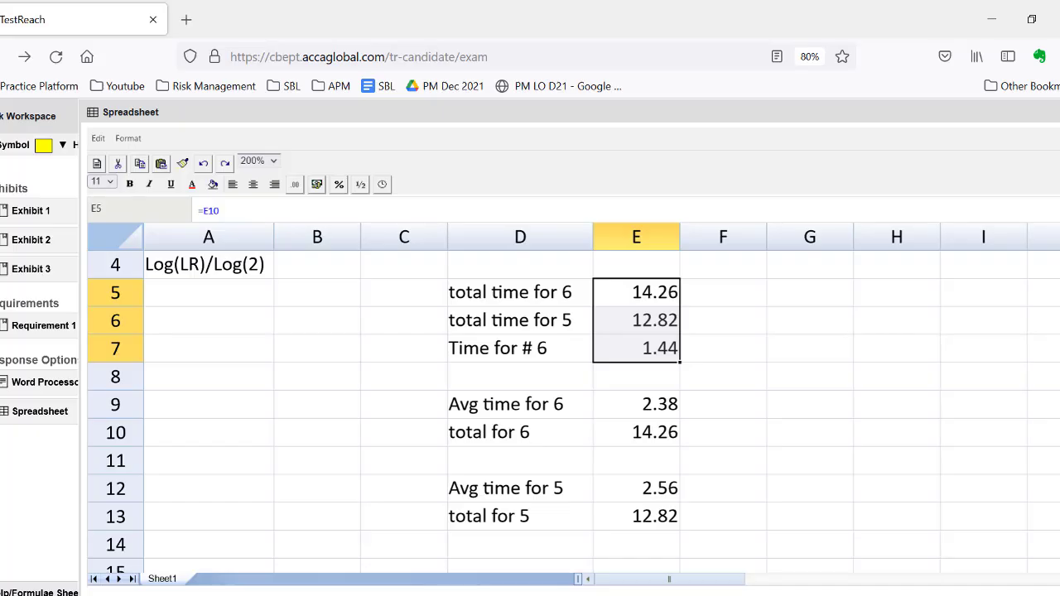
pyautogui.click(149, 184)
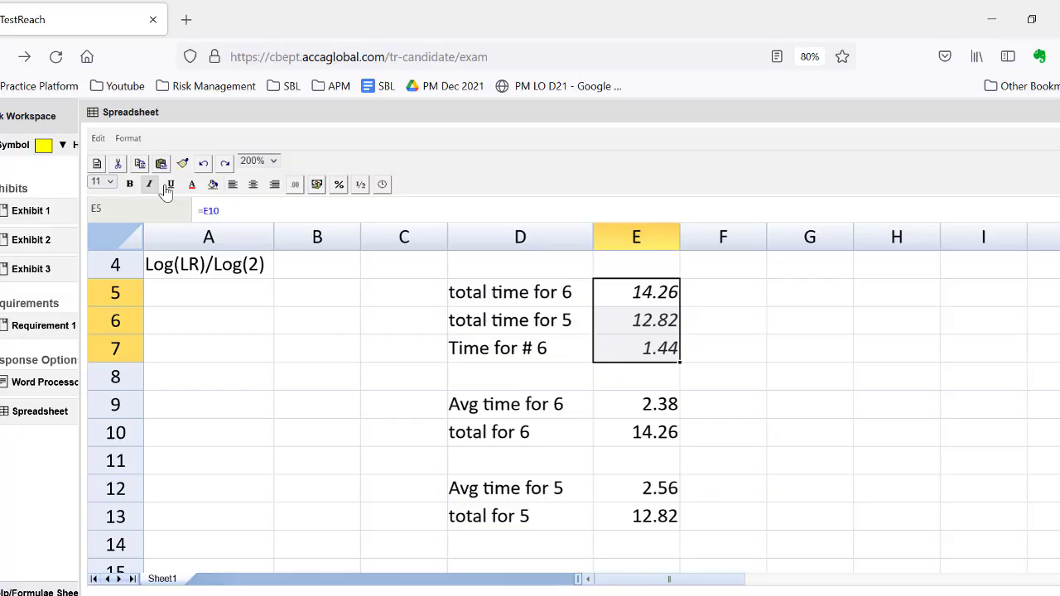
pyautogui.press('Down')
pyautogui.press('Down')
pyautogui.press('Down')
pyautogui.press('Down')
pyautogui.press('Down')
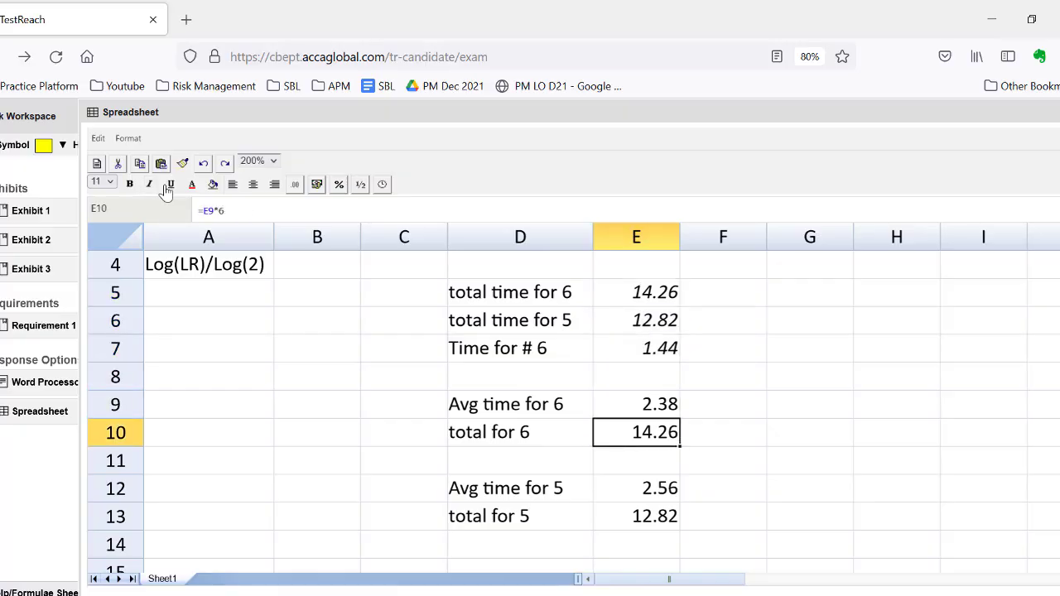
pyautogui.press('Up')
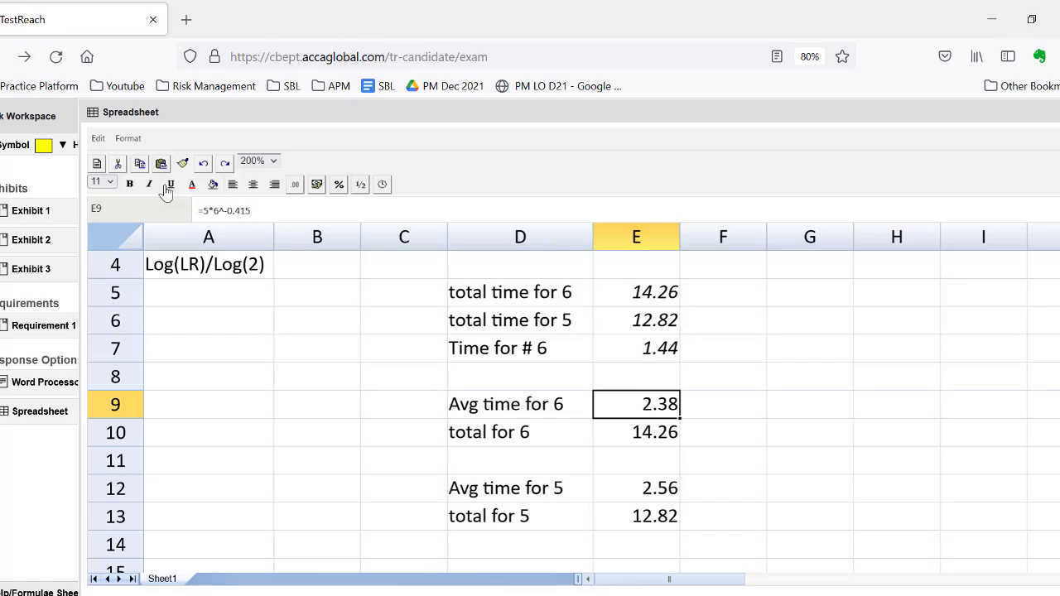
# Step: Circle 'five hours' in the question and strike out answer D, 5 hours
pyautogui.moveTo(83, 592)
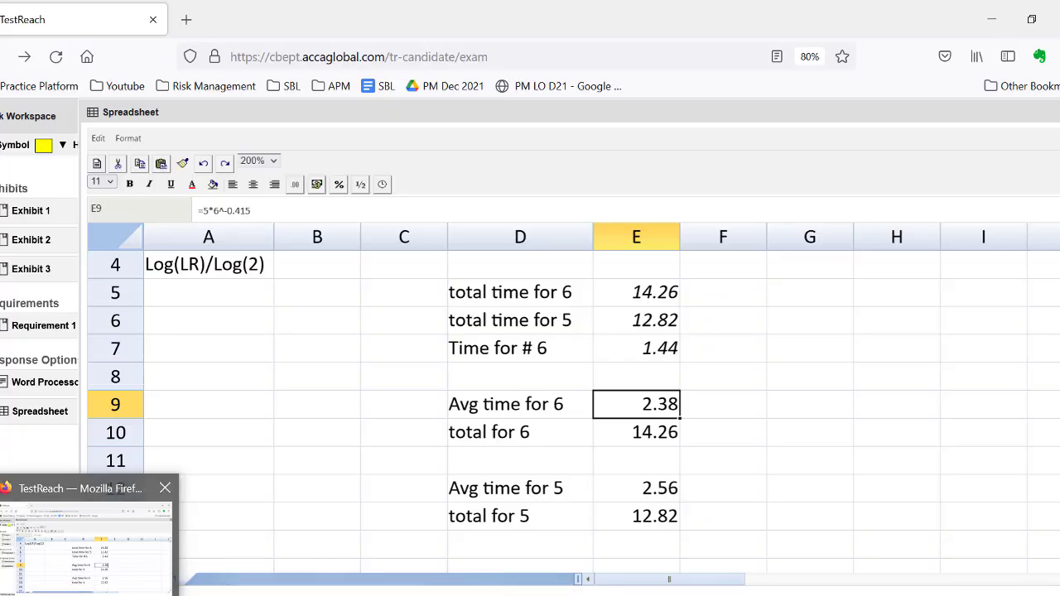
pyautogui.hotkey('alt', 'Tab')
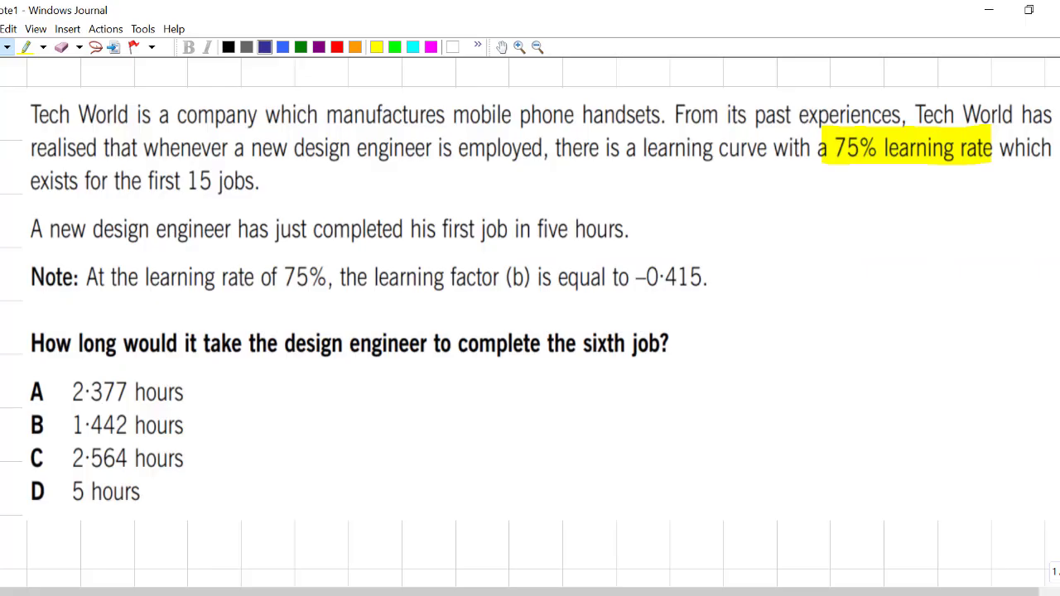
pyautogui.moveTo(572, 200); pyautogui.dragTo(592, 212)
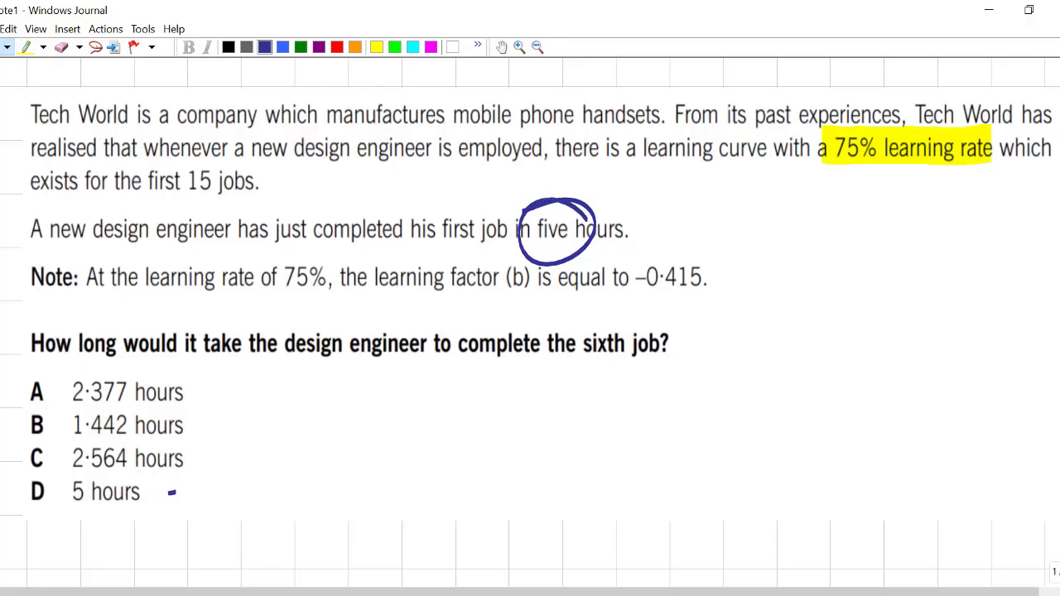
pyautogui.moveTo(174, 493); pyautogui.dragTo(9, 490)
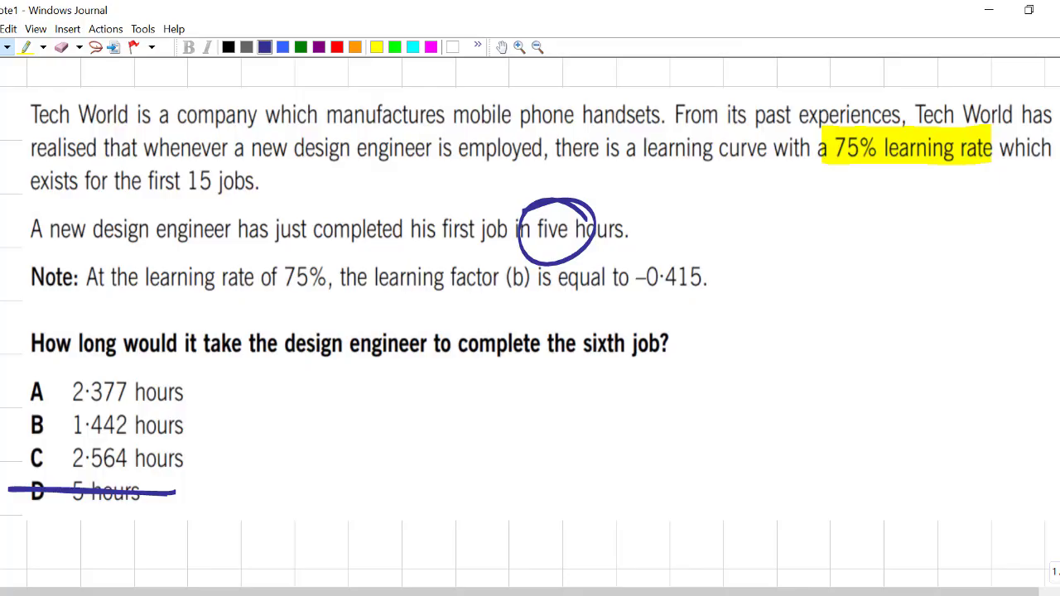
# Step: Circle answer A (2·377 hours), cross out answer C (2·564 hours), and sketch a falling learning curve
pyautogui.hotkey('alt', 'Tab')
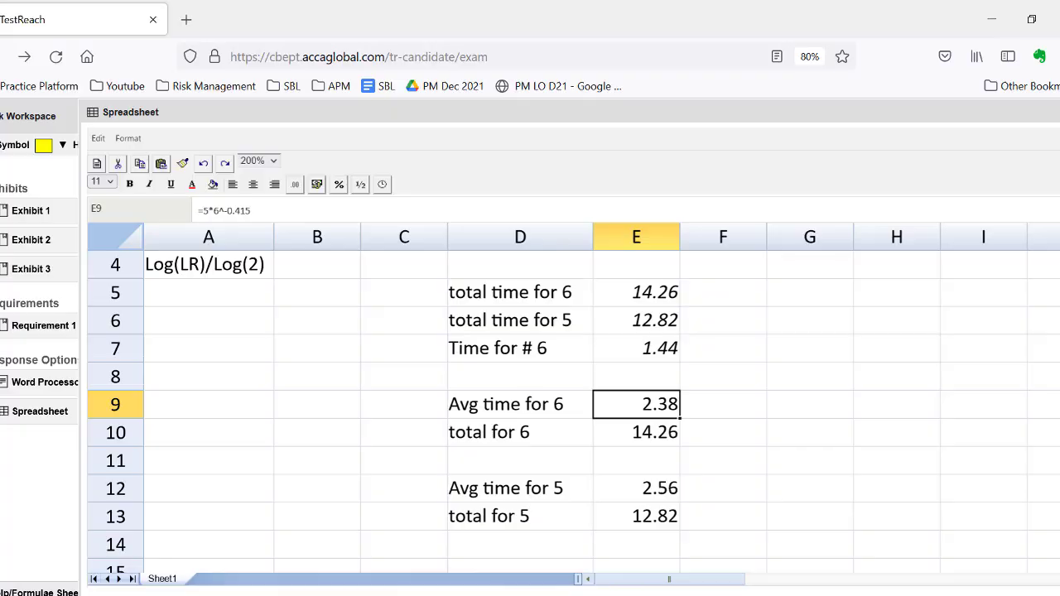
pyautogui.hotkey('alt', 'Tab')
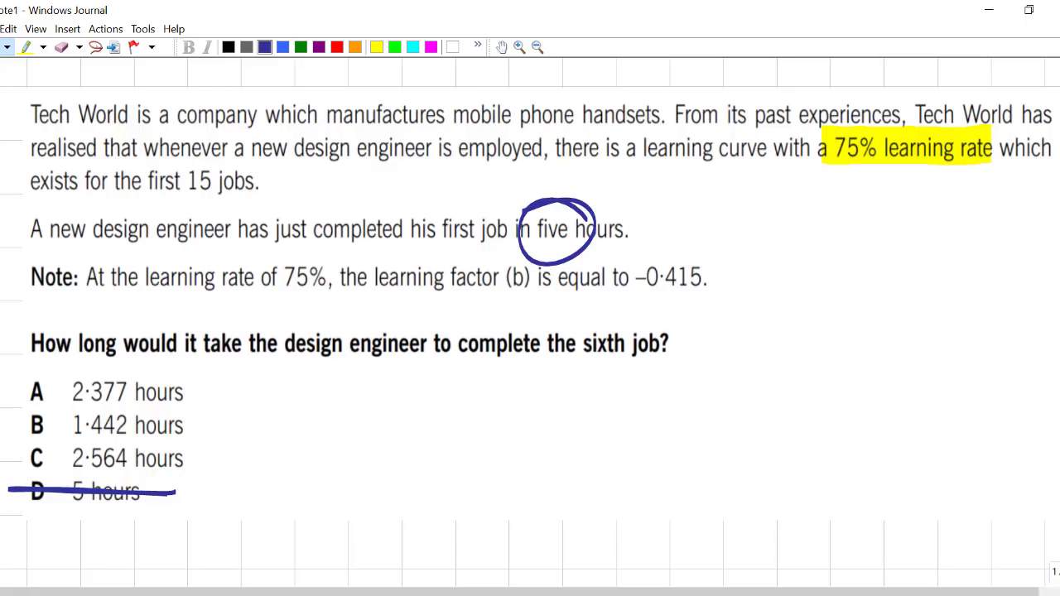
pyautogui.moveTo(28, 379)
pyautogui.mouseDown()
pyautogui.moveTo(87, 369)
pyautogui.moveTo(202, 395)
pyautogui.moveTo(71, 409)
pyautogui.moveTo(33, 372)
pyautogui.mouseUp()
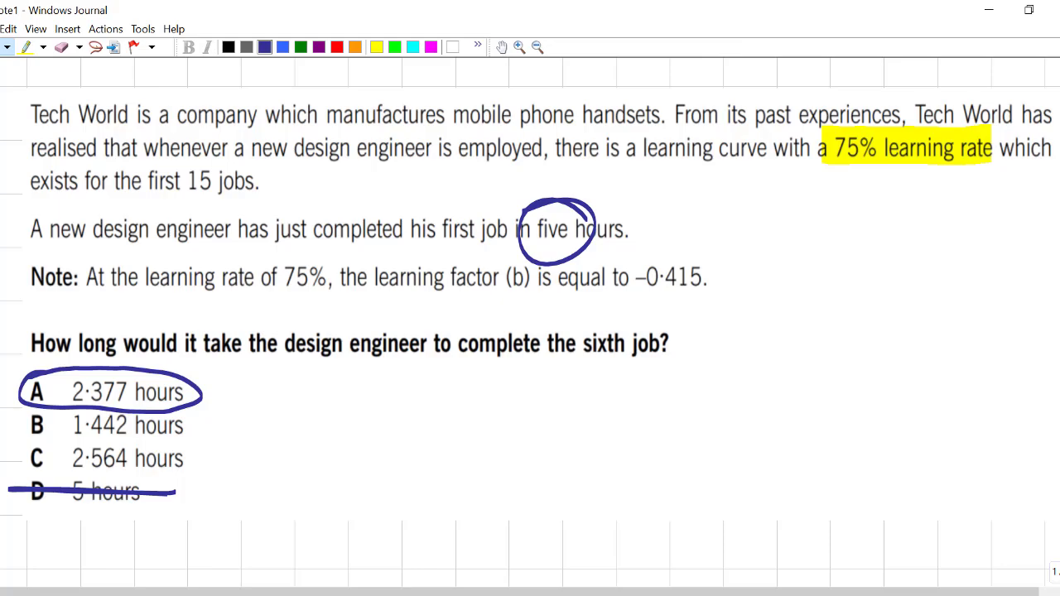
pyautogui.moveTo(222, 452); pyautogui.dragTo(0, 458)
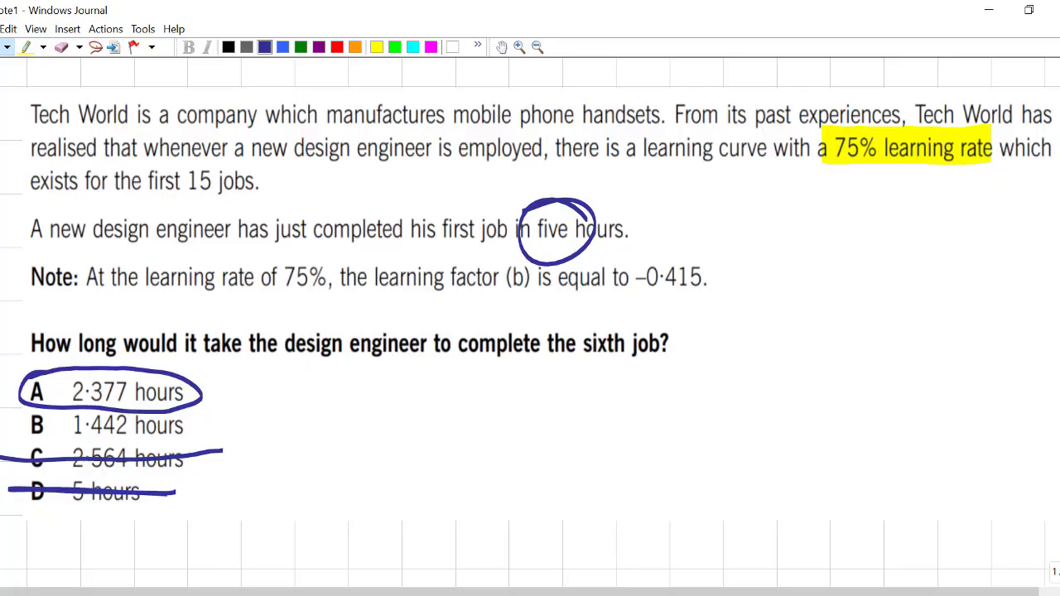
pyautogui.moveTo(568, 379)
pyautogui.mouseDown()
pyautogui.moveTo(568, 432)
pyautogui.moveTo(616, 482)
pyautogui.moveTo(747, 511)
pyautogui.moveTo(739, 519)
pyautogui.mouseUp()
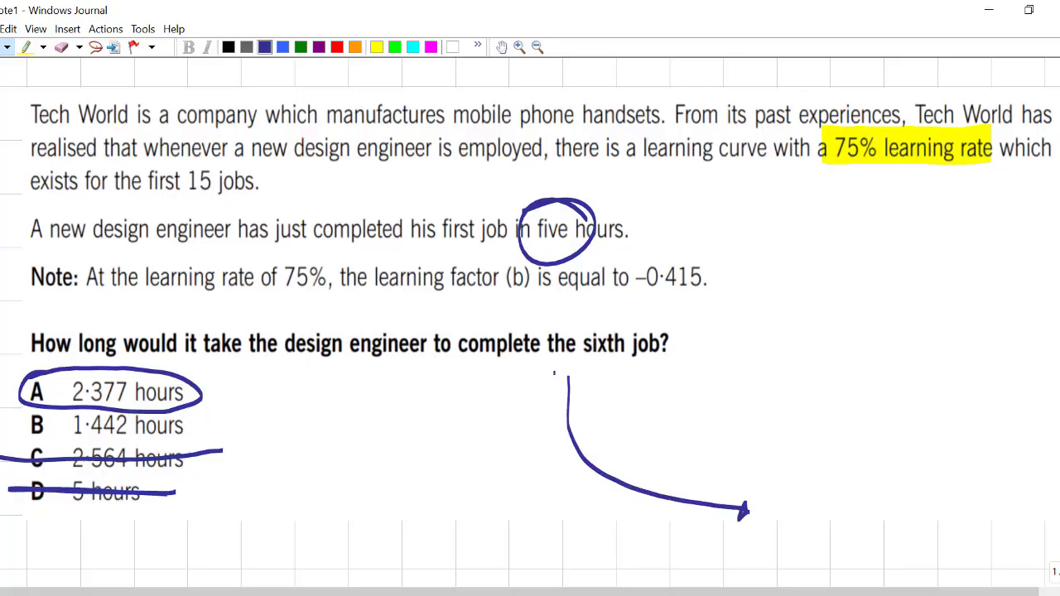
# Step: Draw the graph axes with a tick mark and label the vertical axis 'Time/Unit'
pyautogui.moveTo(554, 372)
pyautogui.mouseDown()
pyautogui.moveTo(551, 539)
pyautogui.moveTo(769, 549)
pyautogui.mouseUp()
pyautogui.moveTo(629, 556)
pyautogui.mouseDown()
pyautogui.moveTo(636, 578)
pyautogui.moveTo(617, 576)
pyautogui.mouseUp()
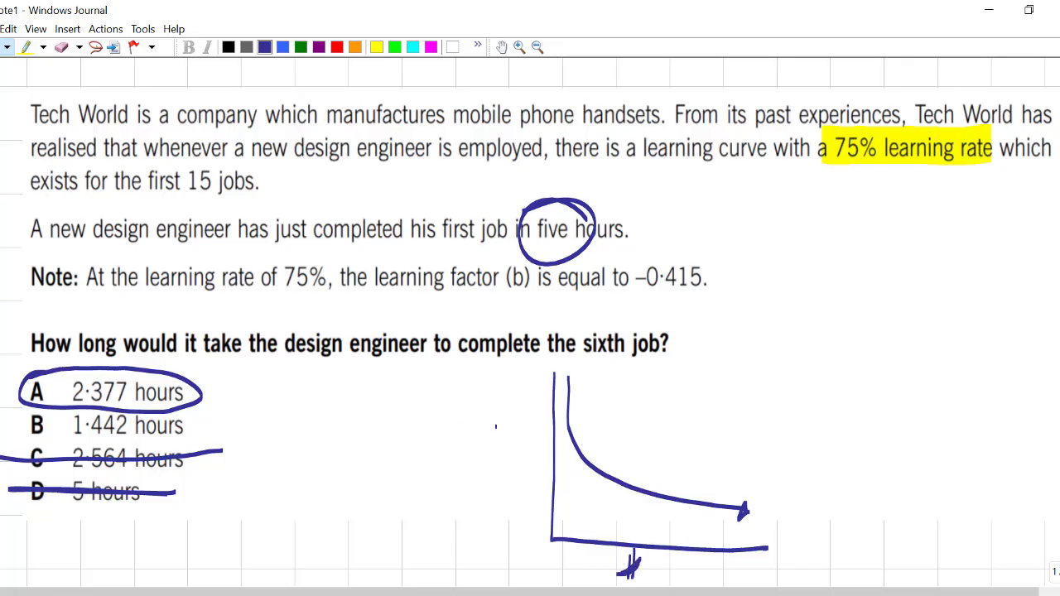
pyautogui.moveTo(461, 427)
pyautogui.mouseDown()
pyautogui.moveTo(460, 457)
pyautogui.moveTo(473, 410)
pyautogui.moveTo(485, 444)
pyautogui.moveTo(503, 433)
pyautogui.mouseUp()
pyautogui.moveTo(512, 409); pyautogui.dragTo(500, 485)
pyautogui.moveTo(474, 495)
pyautogui.mouseDown()
pyautogui.moveTo(489, 515)
pyautogui.moveTo(514, 510)
pyautogui.mouseUp()
pyautogui.moveTo(514, 467); pyautogui.dragTo(522, 517)
pyautogui.moveTo(522, 497); pyautogui.dragTo(534, 486)
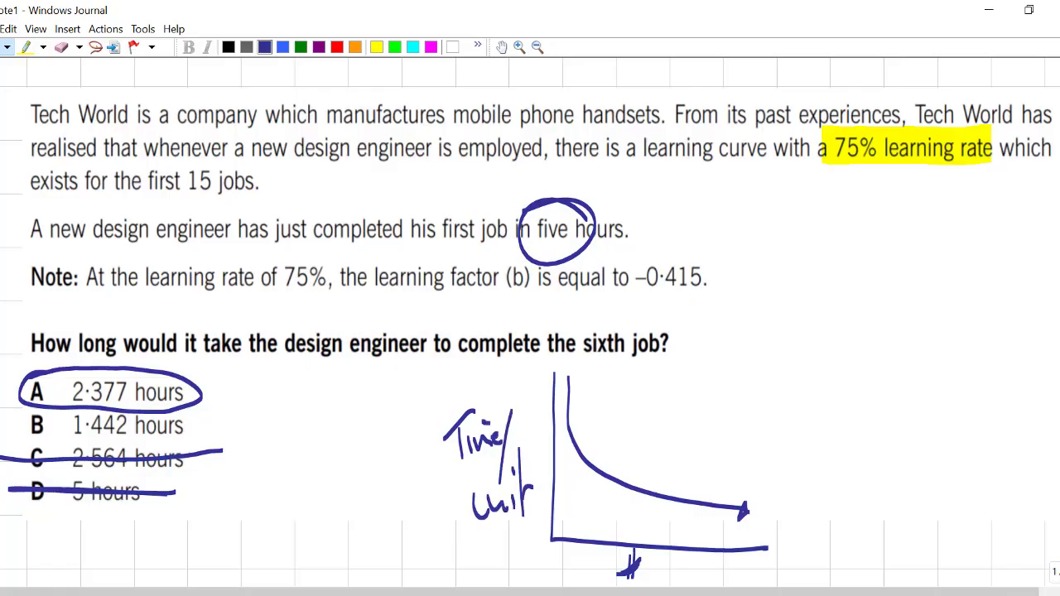
# Step: Add an arrow above the horizontal axis and a drop line from the curve's end, then circle answer B, 1·442 hours
pyautogui.moveTo(638, 533); pyautogui.dragTo(732, 546)
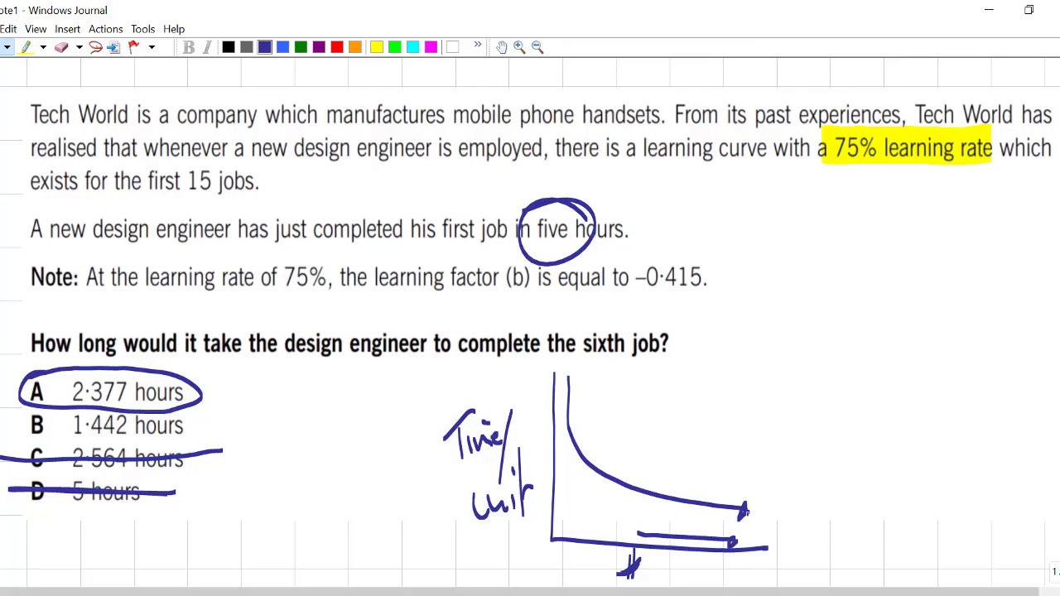
pyautogui.moveTo(745, 506); pyautogui.dragTo(744, 552)
pyautogui.moveTo(17, 412)
pyautogui.mouseDown()
pyautogui.moveTo(51, 405)
pyautogui.moveTo(211, 439)
pyautogui.moveTo(33, 406)
pyautogui.mouseUp()
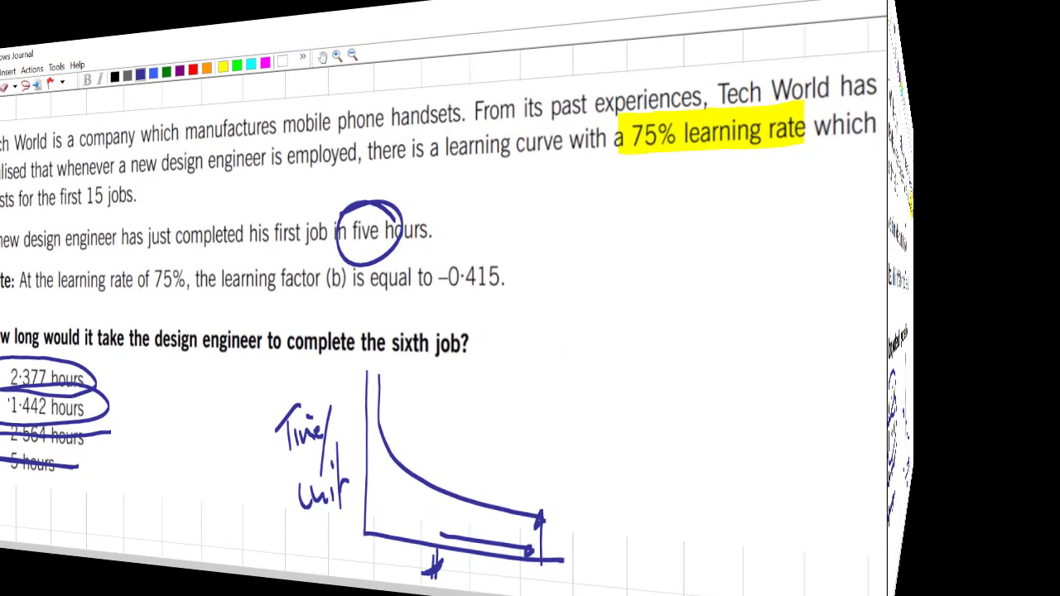